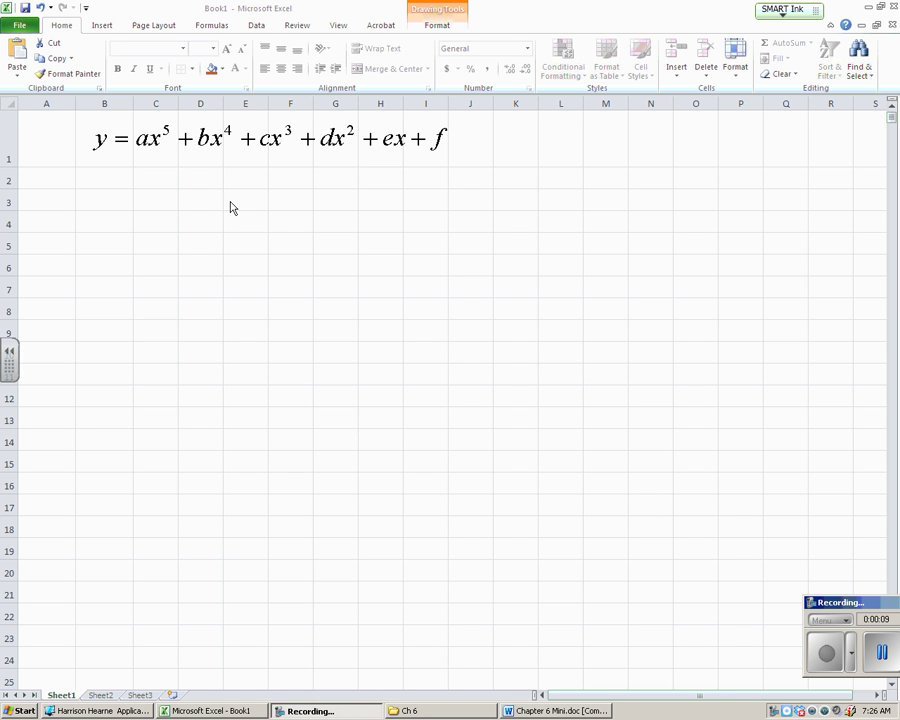
- Shift the polynomial equation object slightly to the right within row 1
{"action": "left_click", "coordinate": [168, 146]}
{"action": "left_click", "coordinate": [166, 147]}
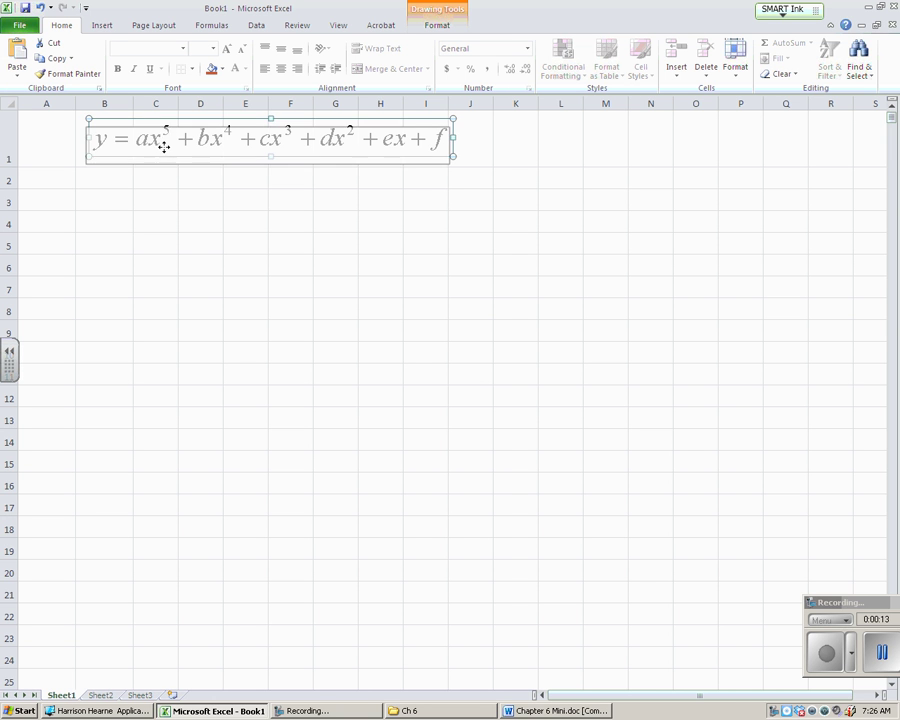
{"action": "left_click", "coordinate": [197, 139]}
{"action": "left_click_drag", "start_coordinate": [194, 140], "coordinate": [212, 139]}
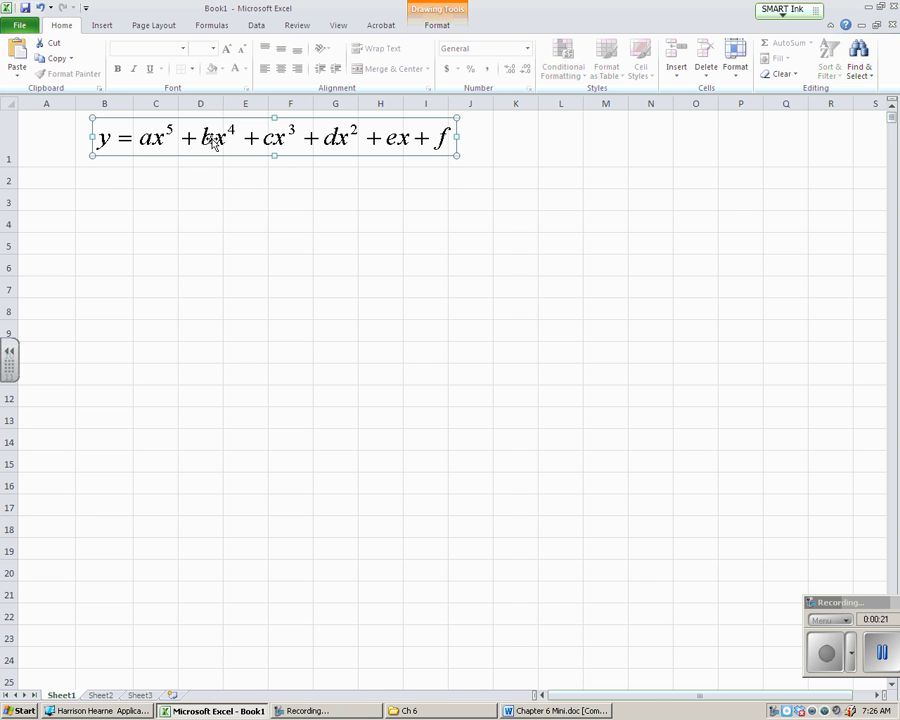
{"action": "left_click", "coordinate": [249, 205]}
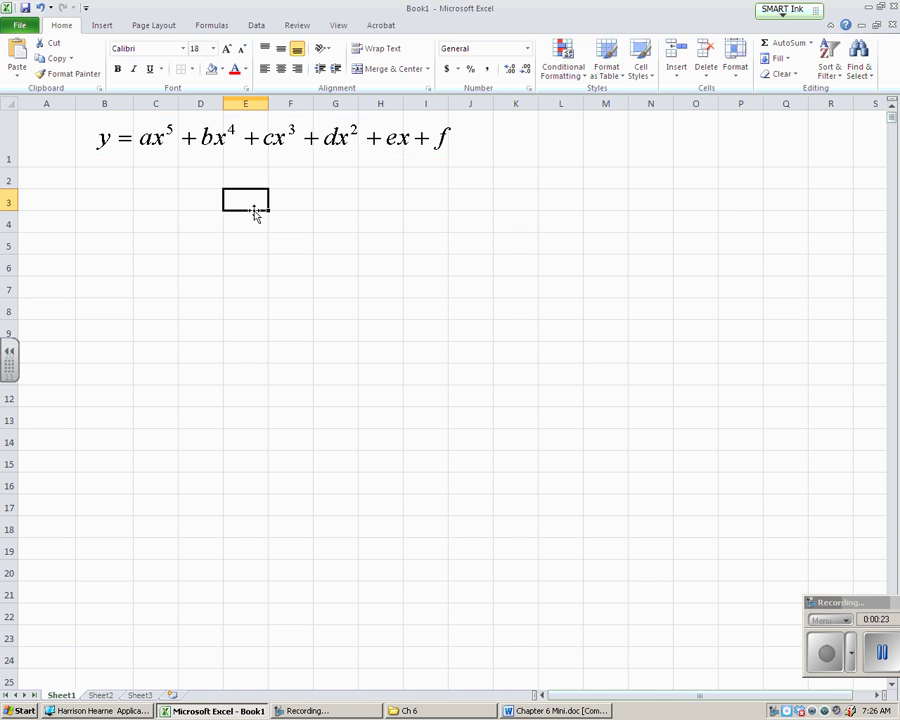
- Enlarge the equation object slightly and reposition it in row 1 so its left edge starts at column C
{"action": "left_click", "coordinate": [100, 27]}
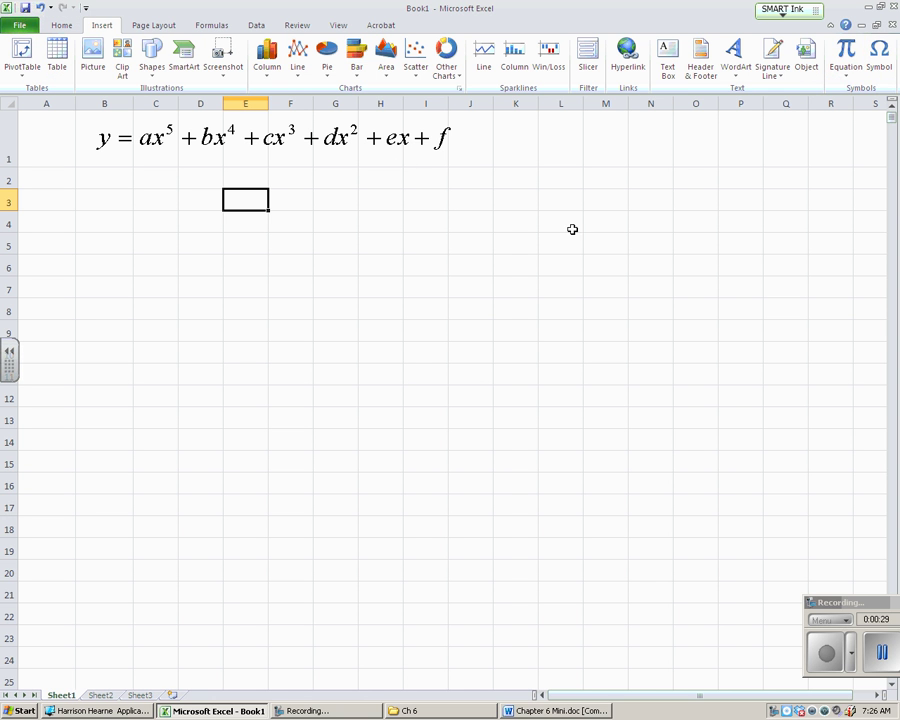
{"action": "left_click", "coordinate": [325, 139]}
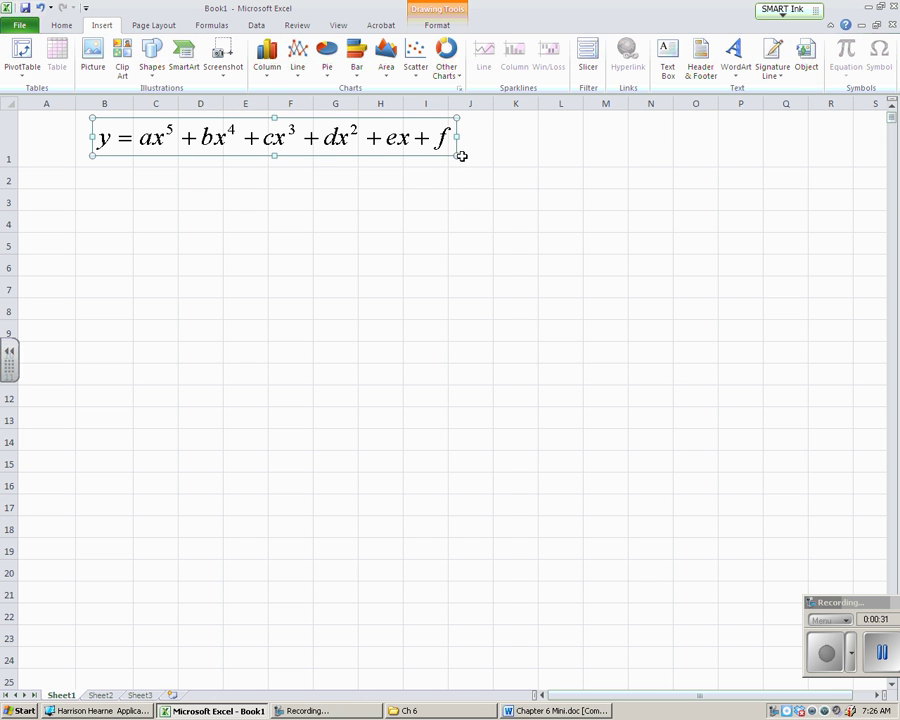
{"action": "left_click_drag", "start_coordinate": [459, 155], "coordinate": [468, 159]}
{"action": "left_click_drag", "start_coordinate": [339, 141], "coordinate": [358, 141]}
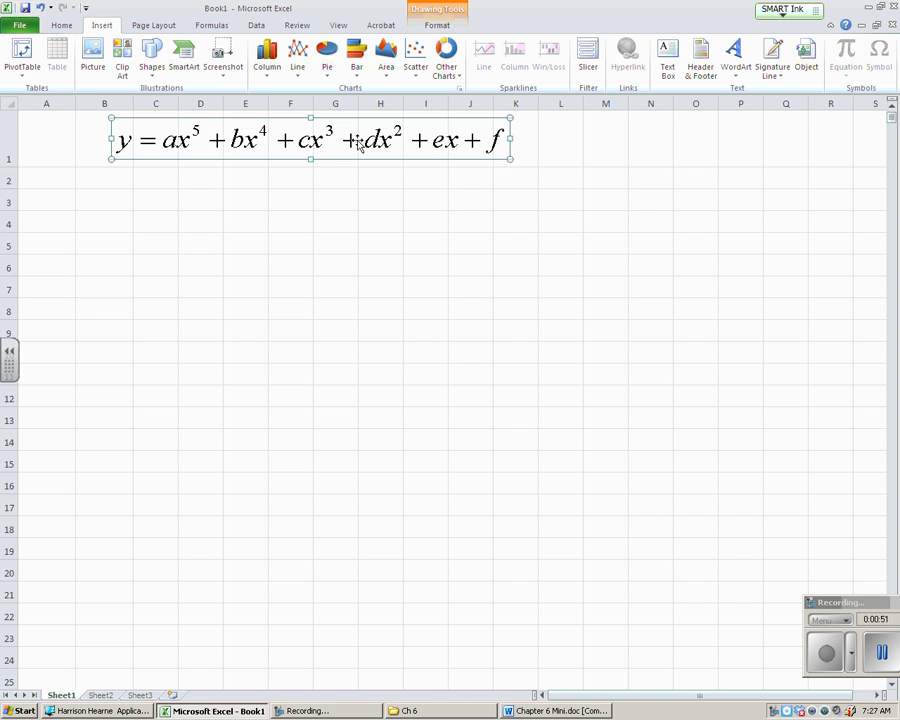
{"action": "left_click", "coordinate": [256, 141]}
{"action": "left_click_drag", "start_coordinate": [256, 141], "coordinate": [276, 142]}
{"action": "left_click", "coordinate": [245, 180]}
{"action": "left_click", "coordinate": [272, 141]}
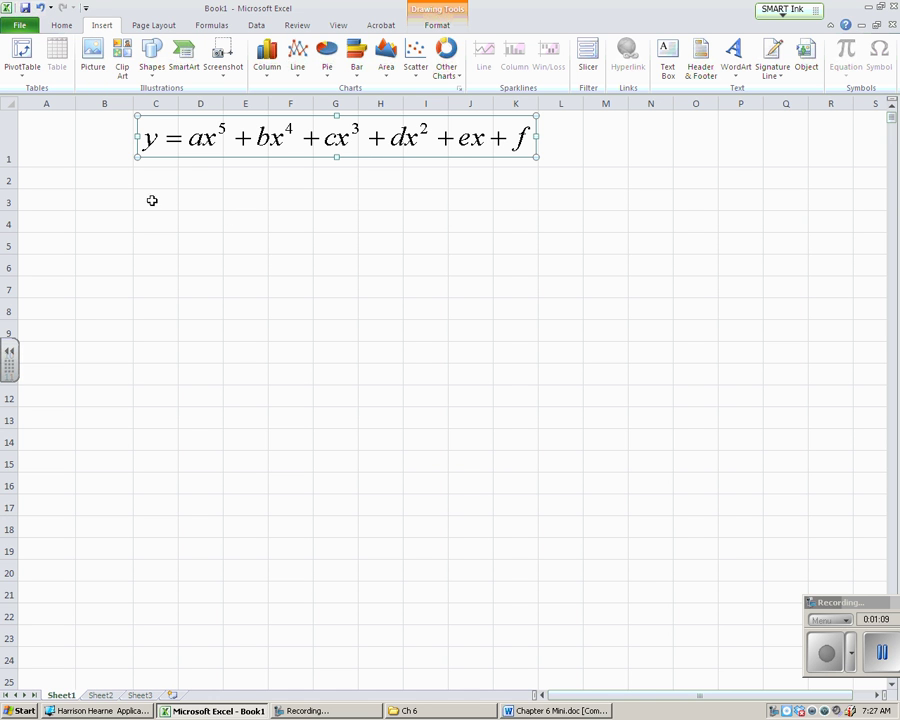
- Enter the coefficient label "a =" in cell B2
{"action": "left_click", "coordinate": [107, 179]}
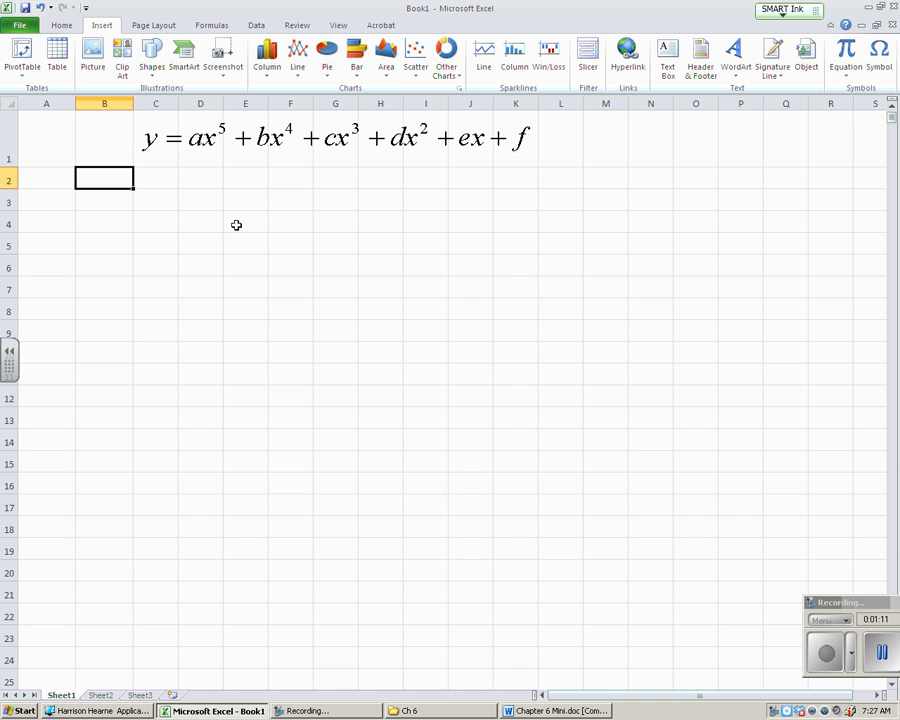
{"action": "left_click", "coordinate": [199, 146]}
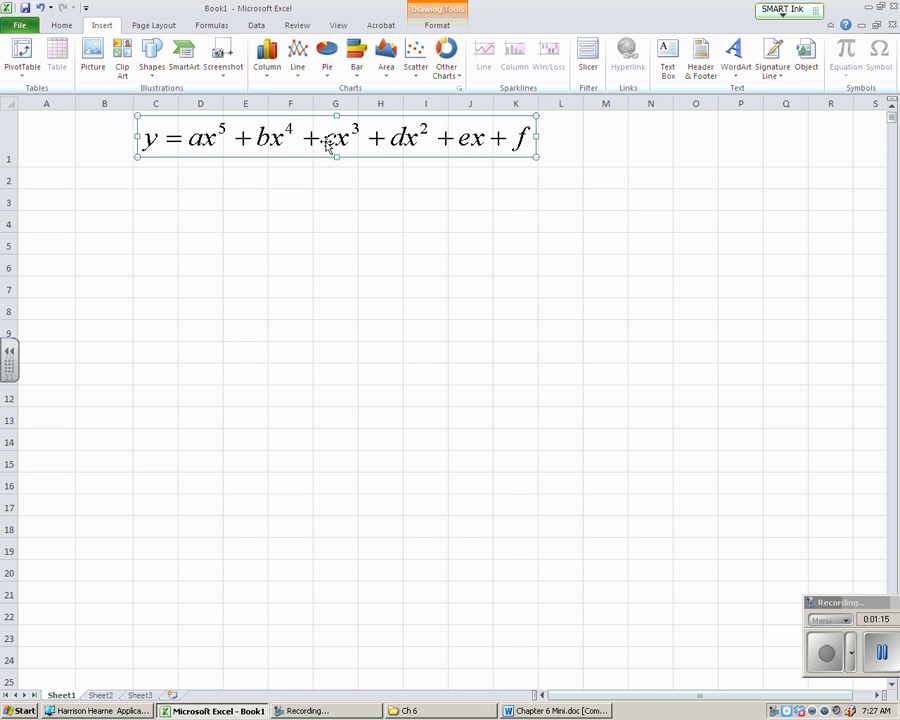
{"action": "left_click", "coordinate": [112, 181]}
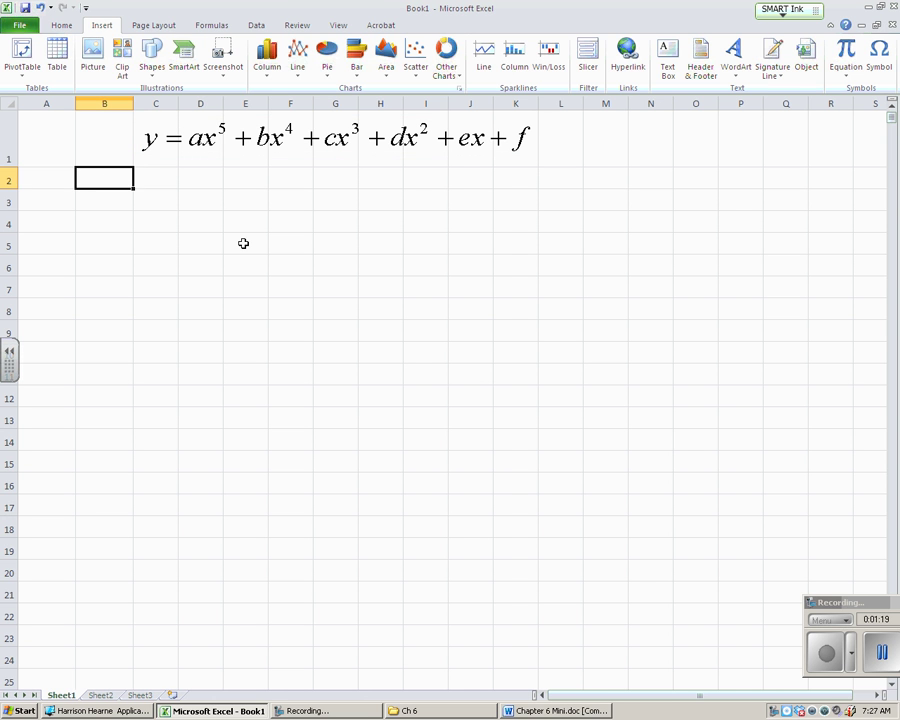
{"action": "type", "text": "a ="}
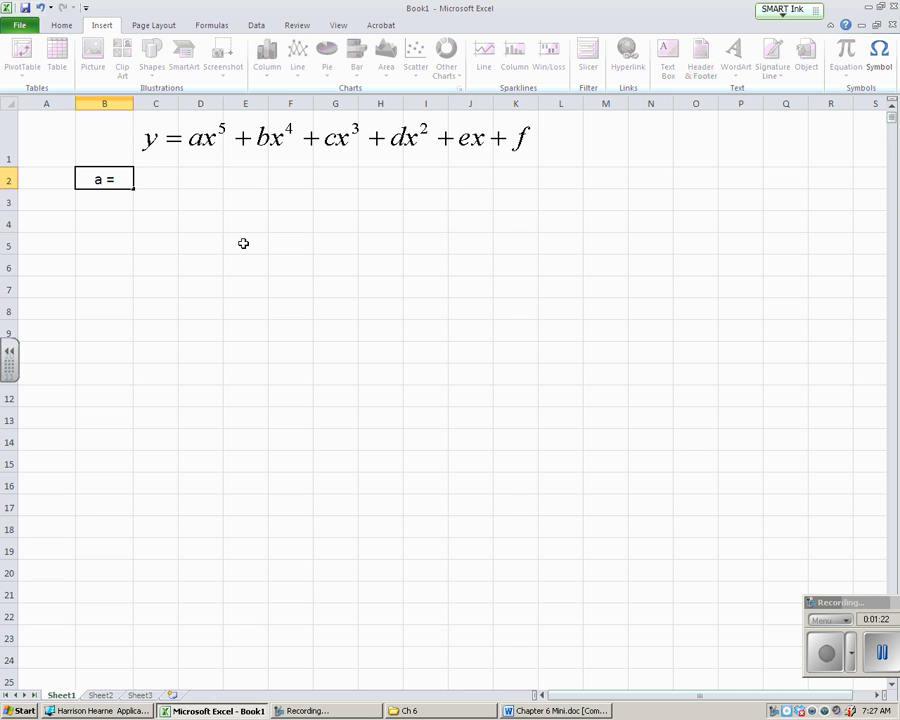
{"action": "key", "text": "Return"}
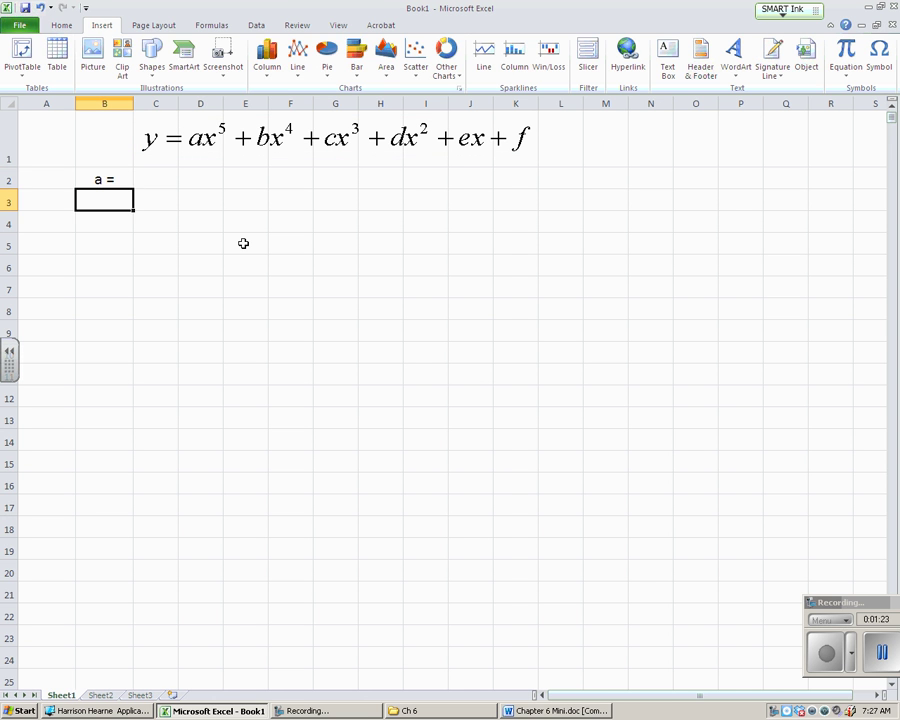
- Left-align the "a =" label in cell B2
{"action": "left_click", "coordinate": [104, 178]}
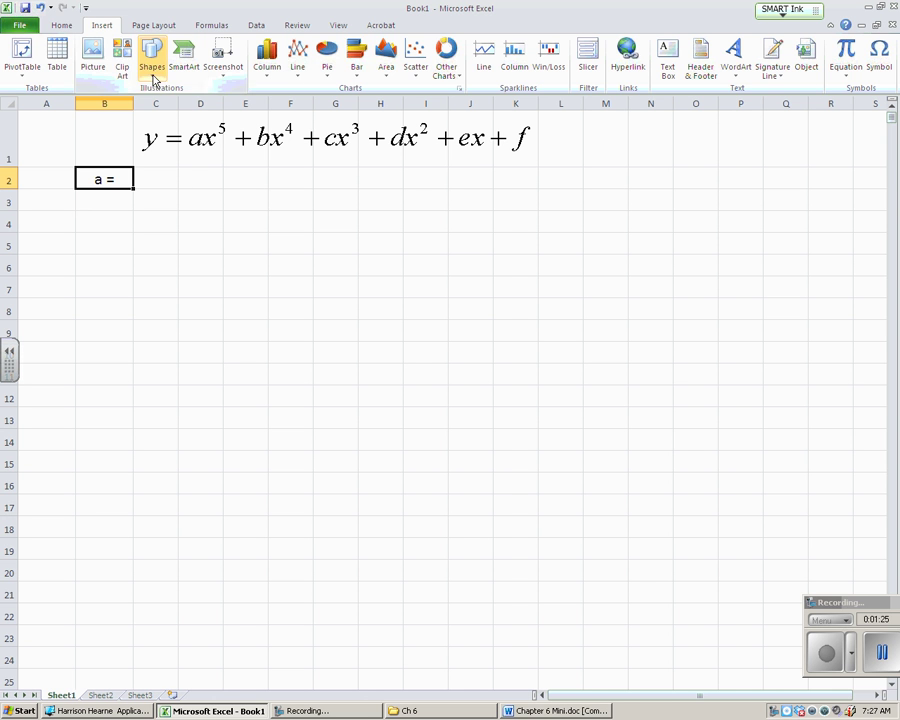
{"action": "left_click", "coordinate": [62, 25]}
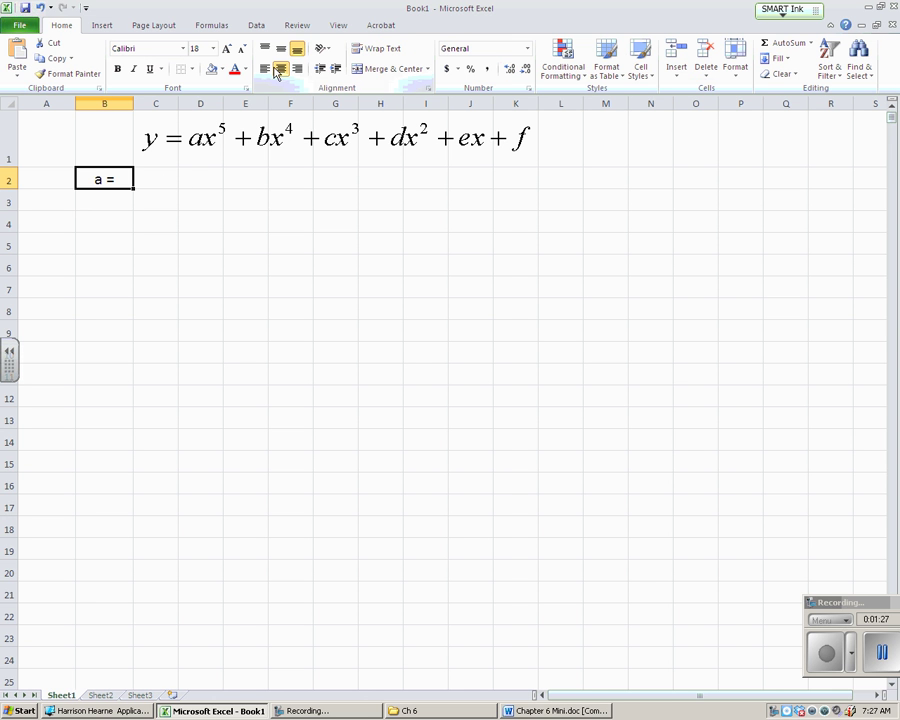
{"action": "left_click", "coordinate": [265, 68]}
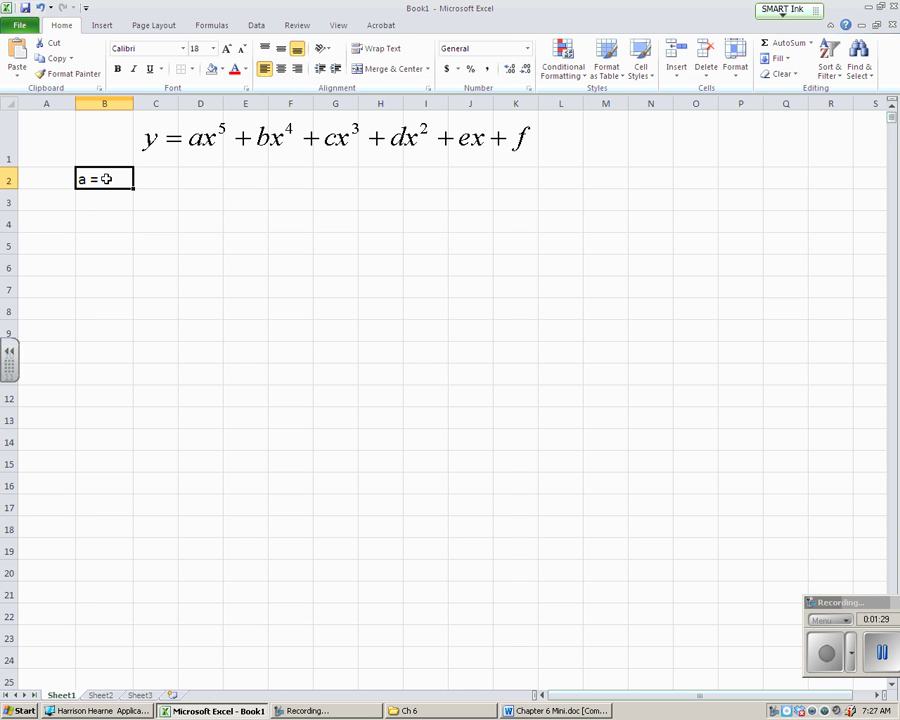
- Center the contents of the whole of column B horizontally
{"action": "left_click", "coordinate": [104, 104]}
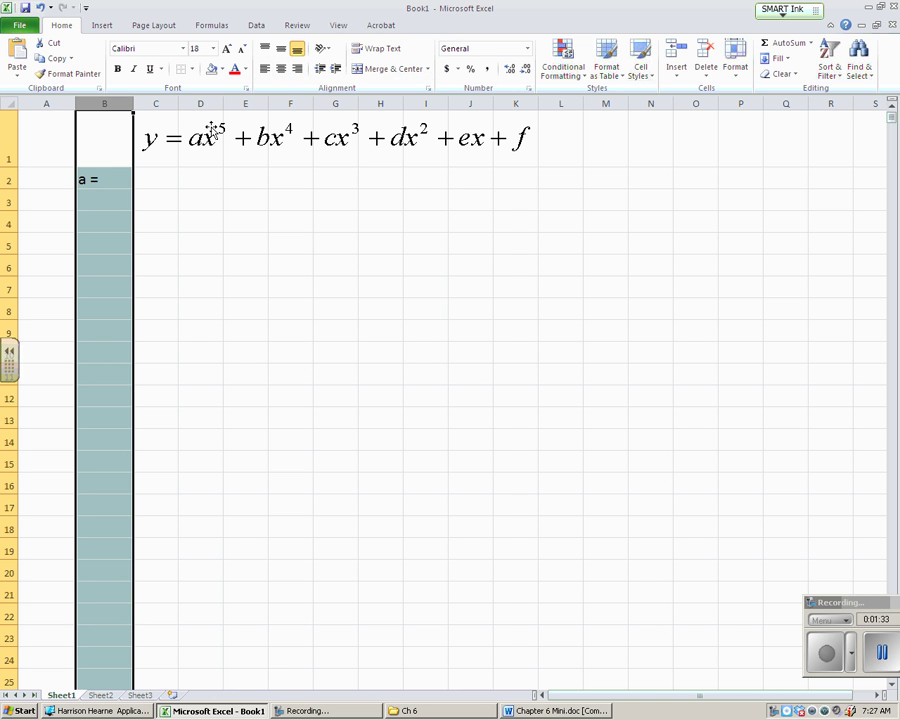
{"action": "left_click", "coordinate": [277, 70]}
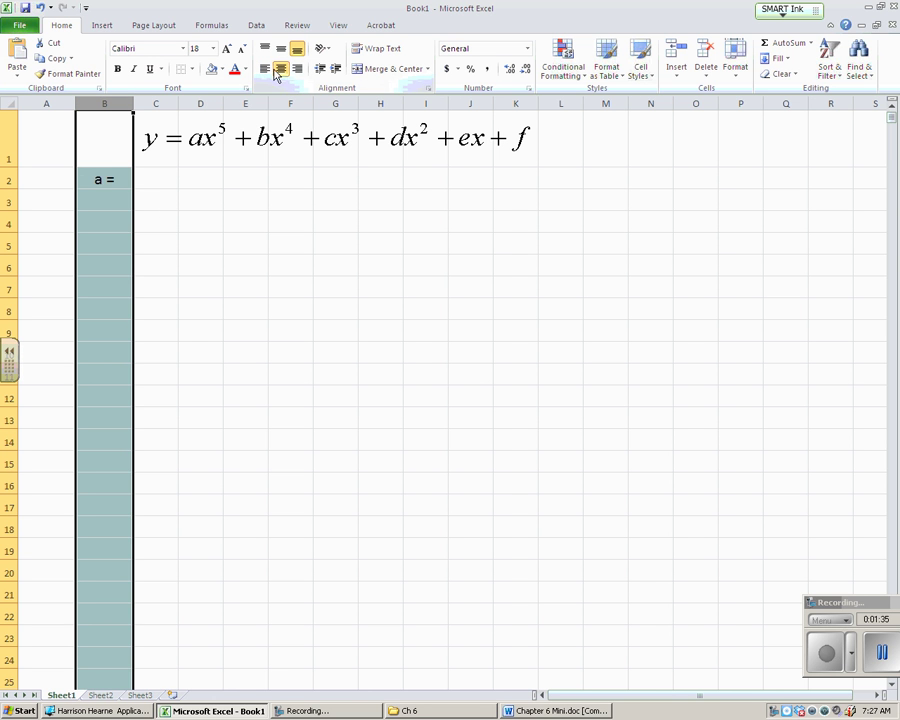
- Enter the coefficient labels "b =", "c =" and "d =" in cells B3 to B5
{"action": "left_click", "coordinate": [102, 197]}
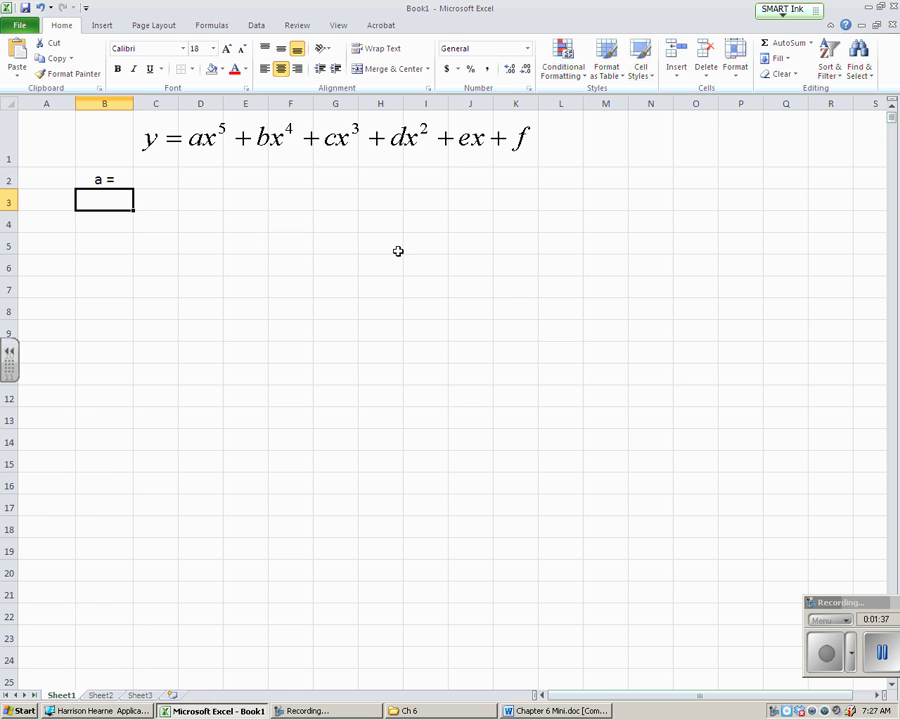
{"action": "type", "text": "b ="}
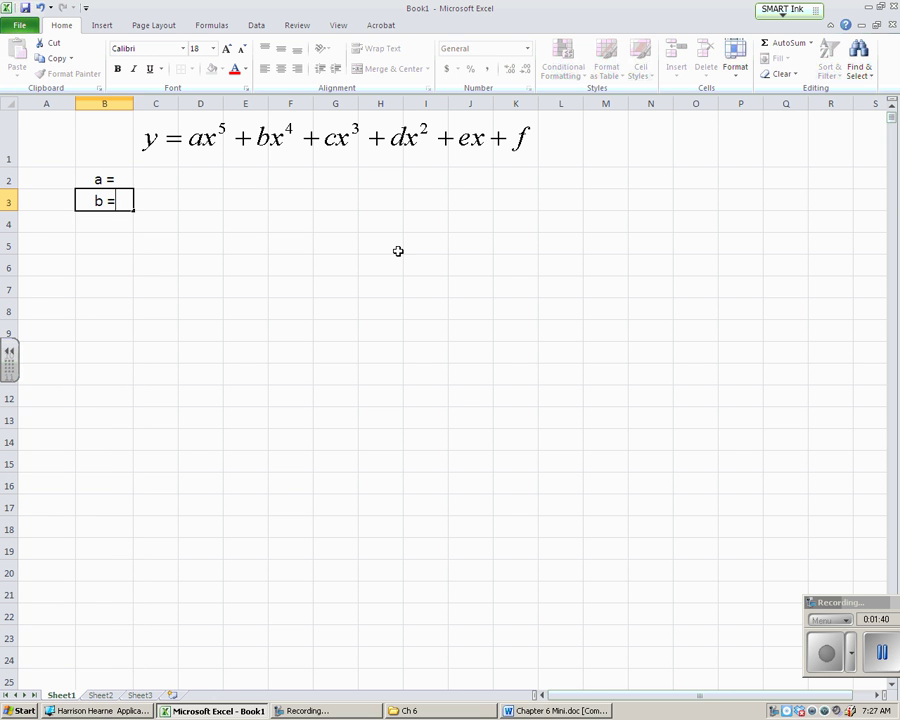
{"action": "key", "text": "Return"}
{"action": "type", "text": "c ="}
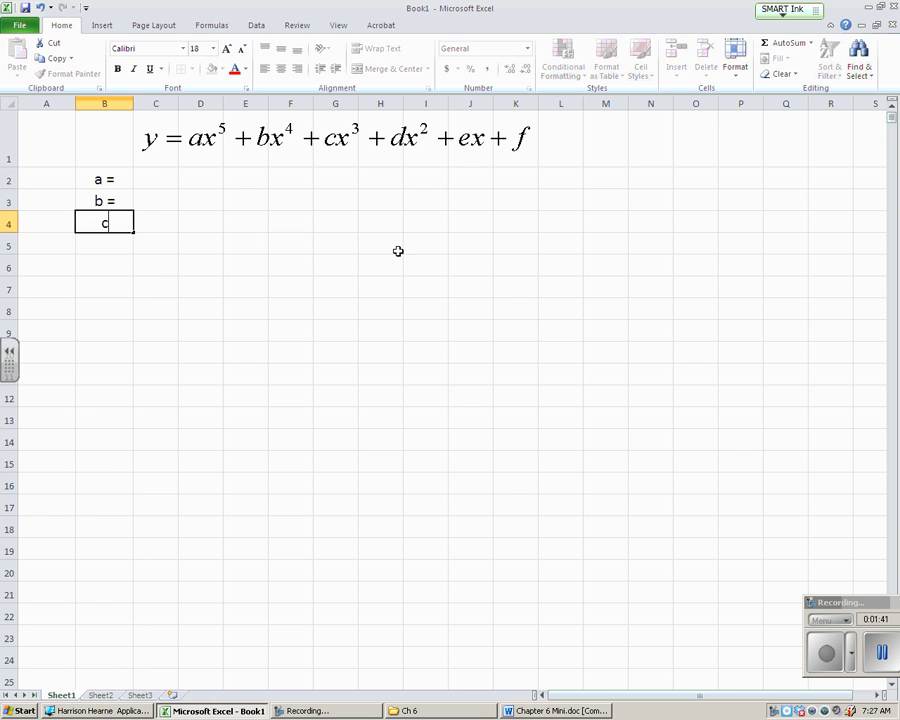
{"action": "key", "text": "Return"}
{"action": "type", "text": "d"}
{"action": "key", "text": "BackSpace"}
{"action": "type", "text": "d ="}
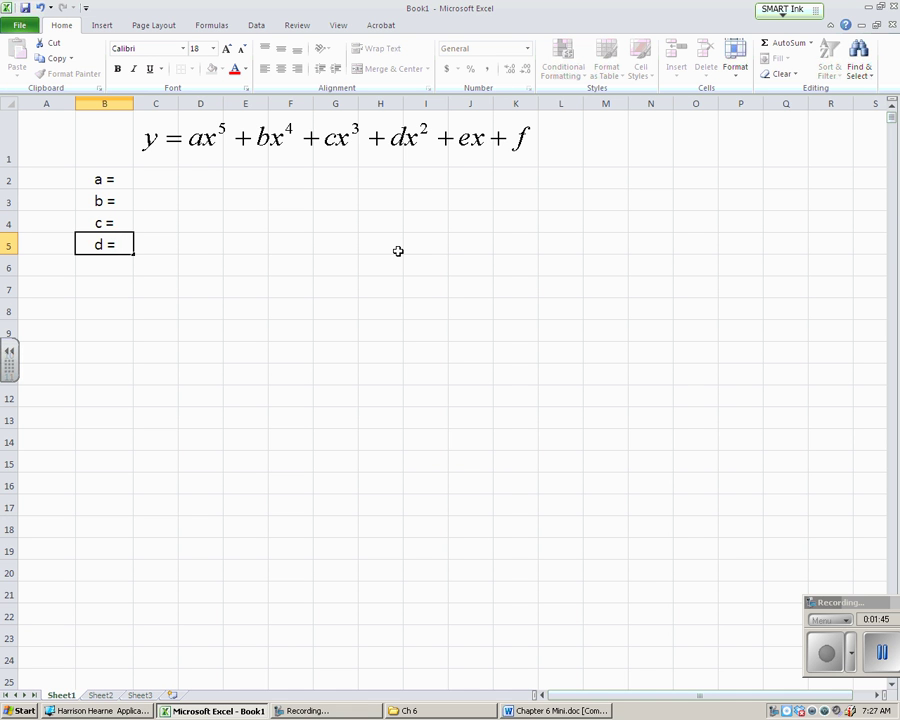
{"action": "key", "text": "Return"}
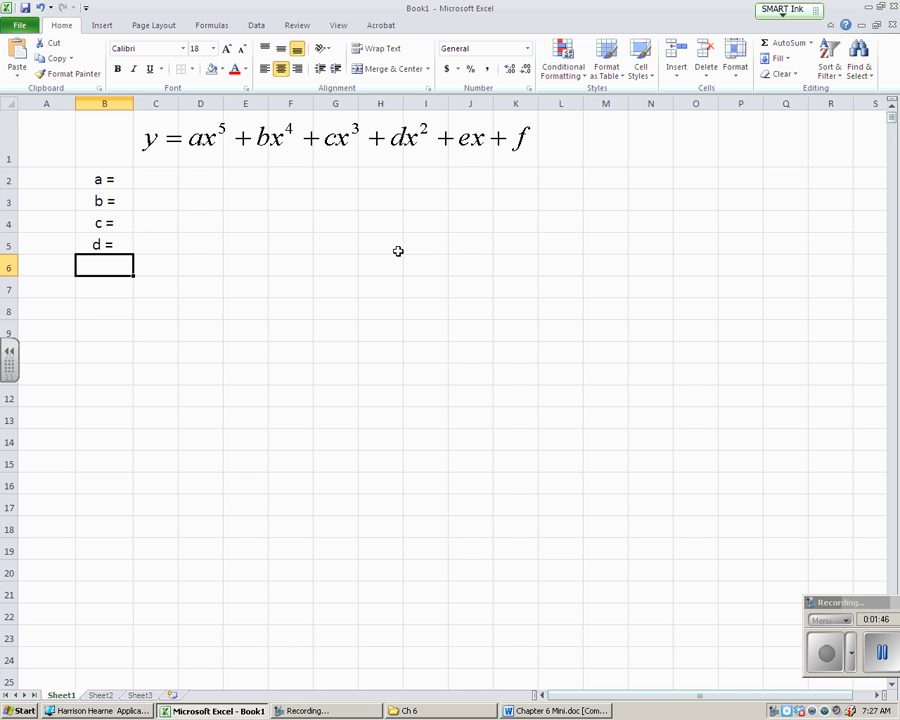
- Correct the spacing of the "d =" label in B5 and enter the labels "e =" and "f =" in B6 and B7
{"action": "double_click", "coordinate": [128, 244]}
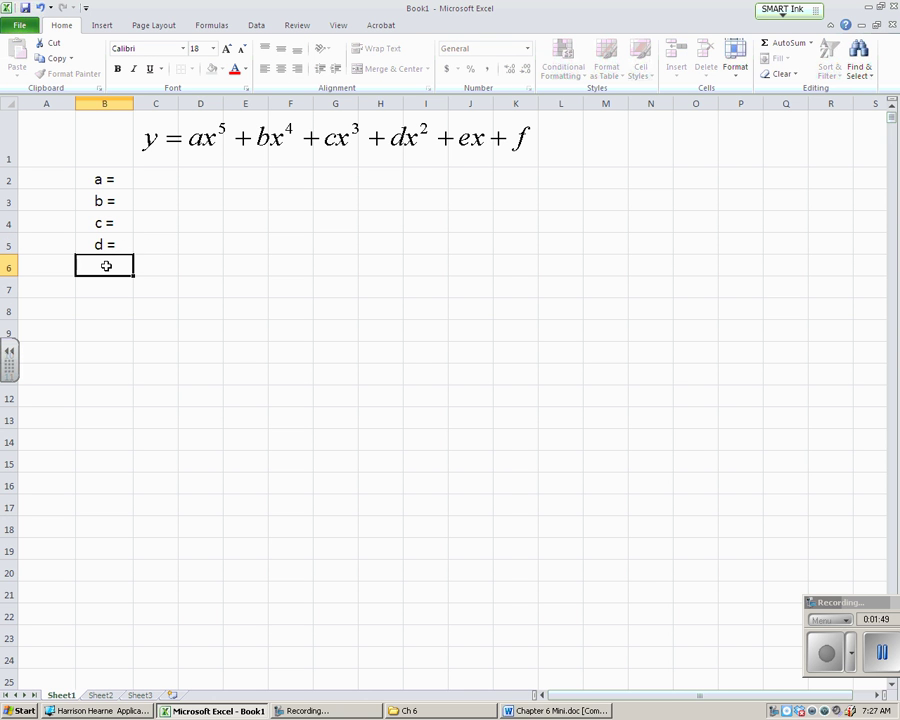
{"action": "left_click", "coordinate": [110, 262]}
{"action": "type", "text": "e ="}
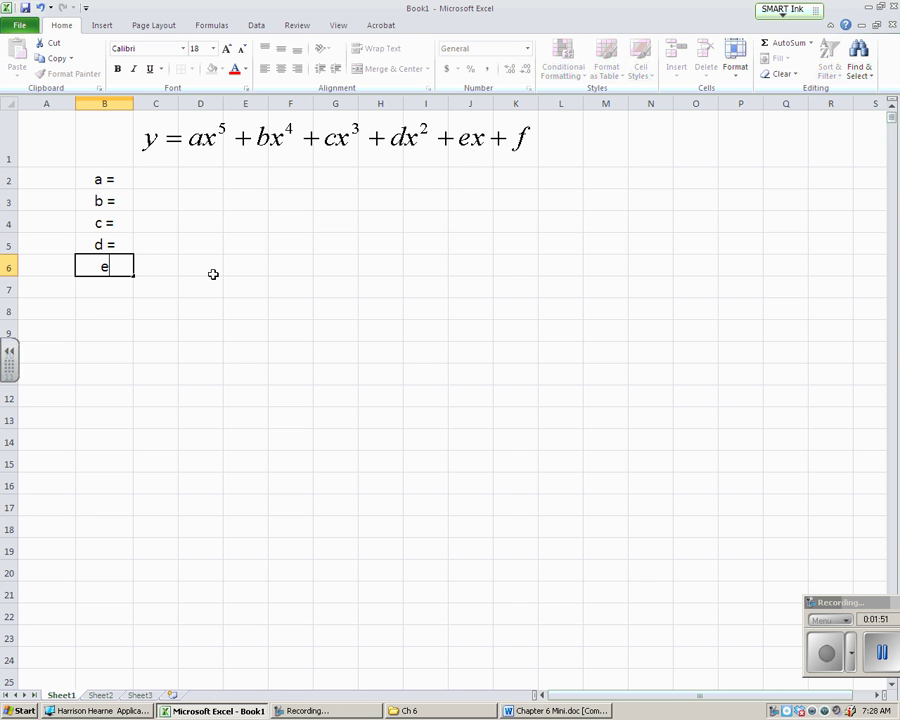
{"action": "key", "text": "Return"}
{"action": "type", "text": "f ="}
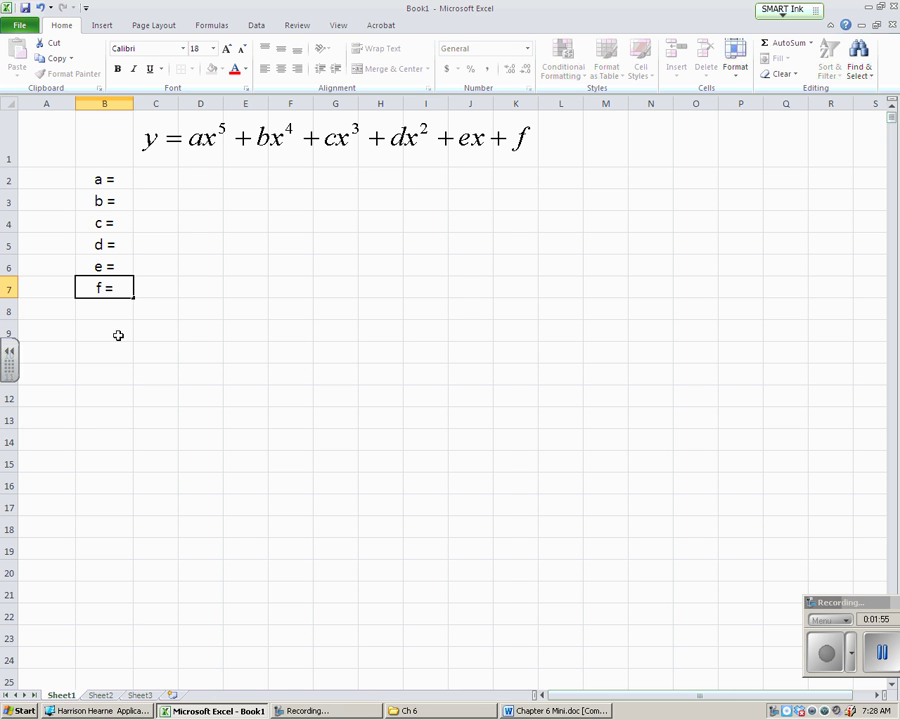
{"action": "key", "text": "Return"}
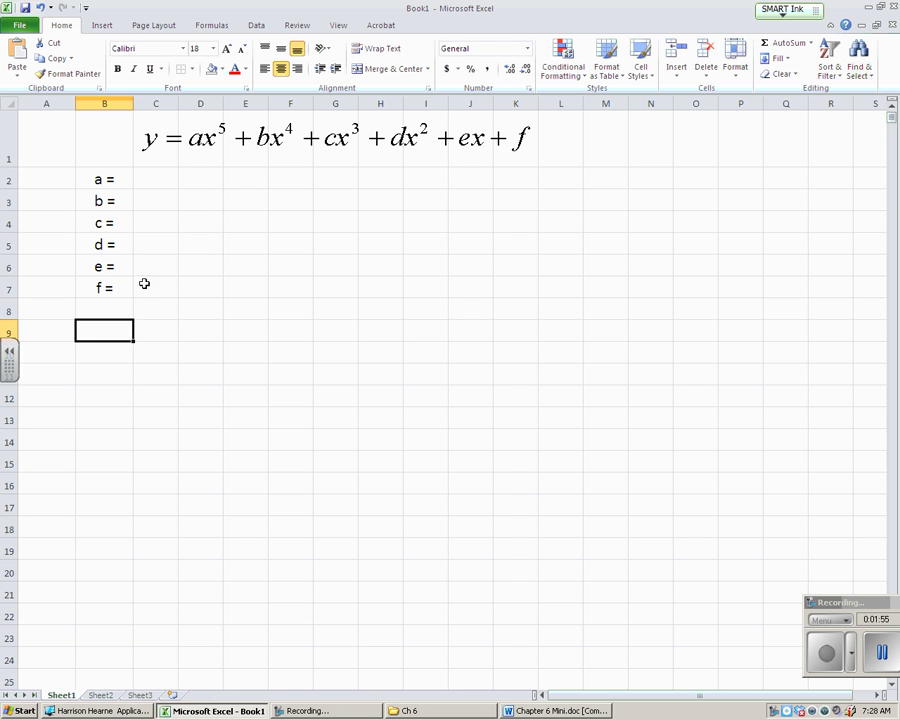
- Apply All Borders to the coefficient table in cells B2 to C7
{"action": "left_click_drag", "start_coordinate": [148, 180], "coordinate": [155, 290]}
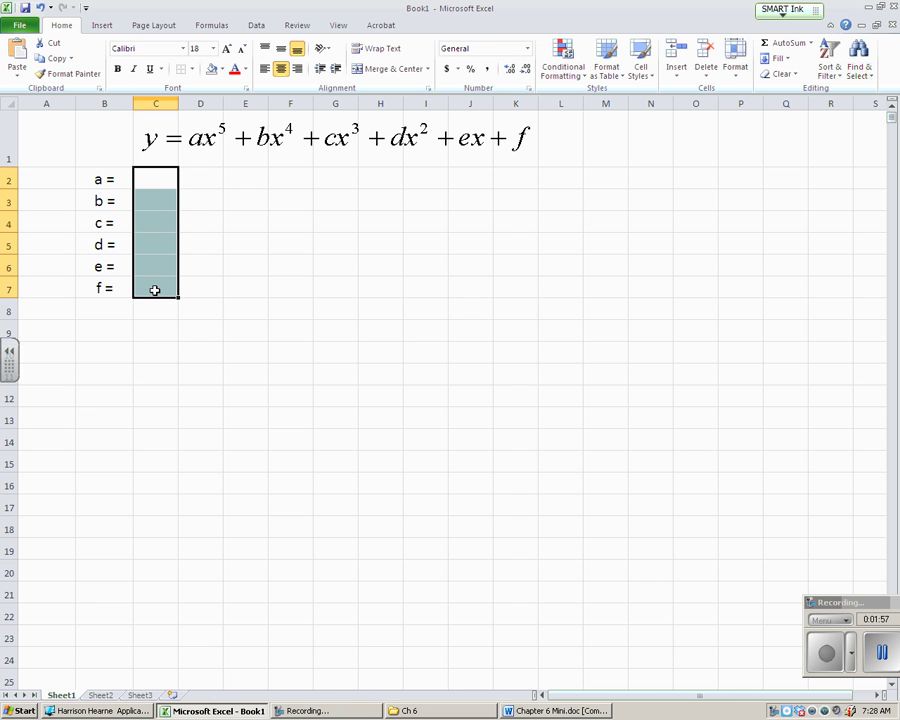
{"action": "left_click_drag", "start_coordinate": [156, 180], "coordinate": [157, 289]}
{"action": "left_click_drag", "start_coordinate": [157, 290], "coordinate": [125, 289]}
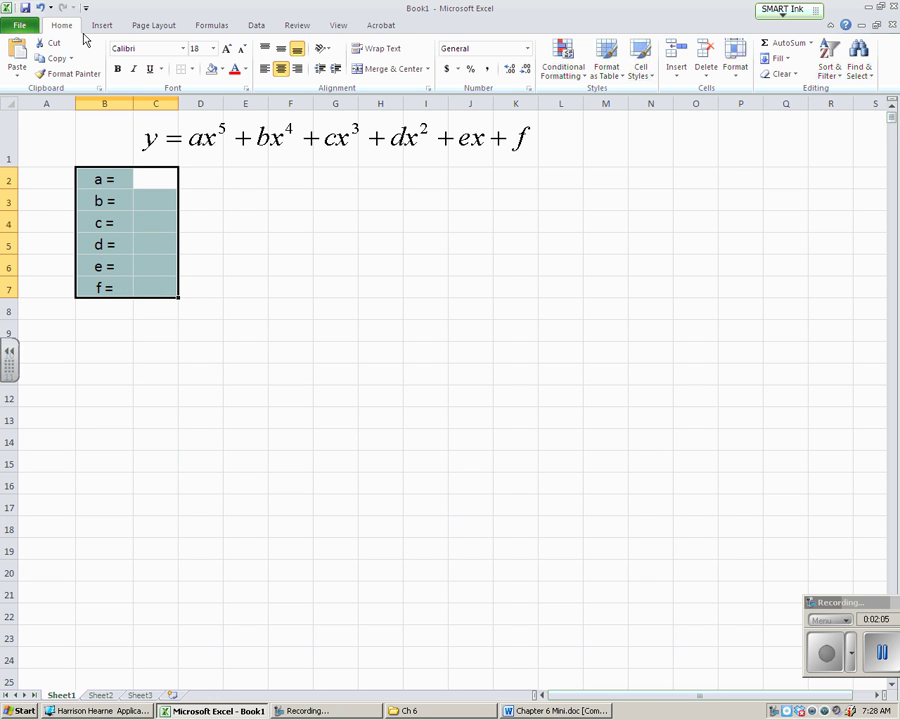
{"action": "left_click", "coordinate": [191, 69]}
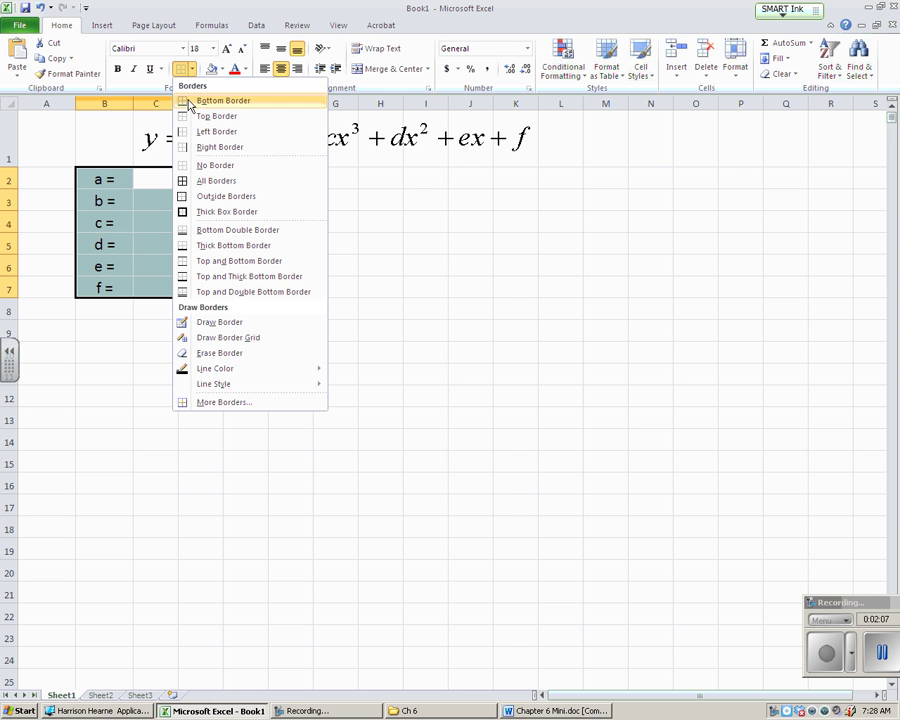
{"action": "left_click", "coordinate": [186, 180]}
{"action": "left_click", "coordinate": [255, 215]}
- Fill the coefficient value cells C2 to C7 with a light lavender-blue theme color and widen column C slightly
{"action": "left_click_drag", "start_coordinate": [165, 182], "coordinate": [153, 292]}
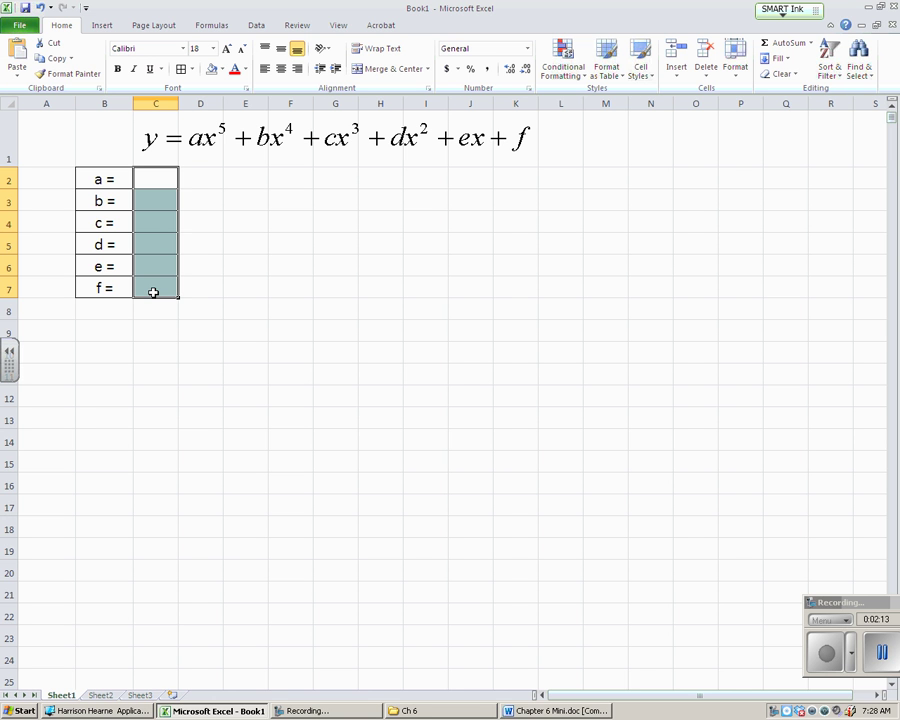
{"action": "left_click_drag", "start_coordinate": [159, 177], "coordinate": [157, 290]}
{"action": "left_click", "coordinate": [222, 69]}
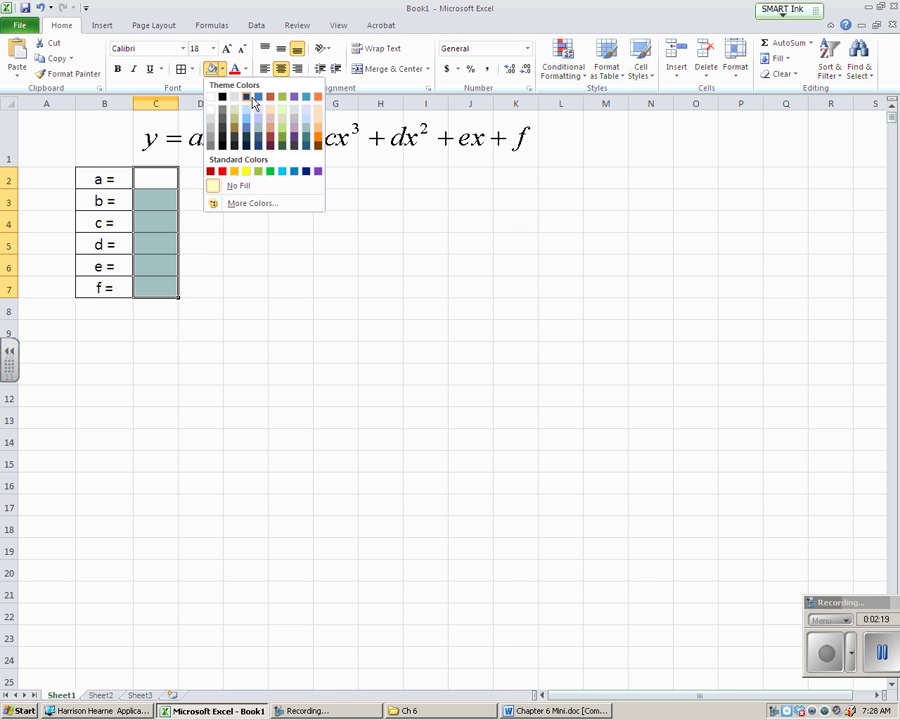
{"action": "left_click", "coordinate": [257, 104]}
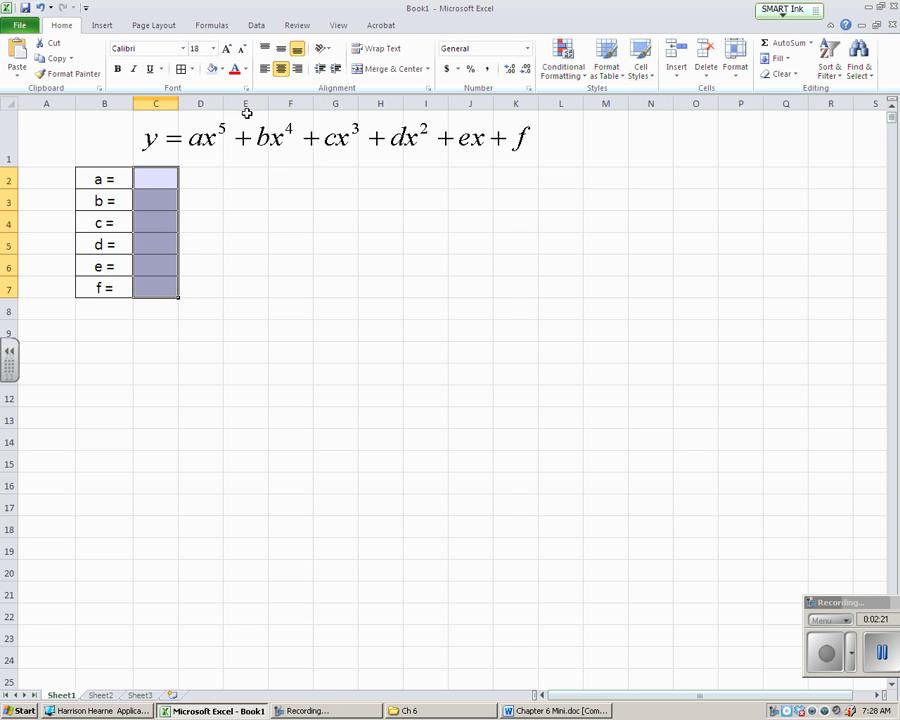
{"action": "left_click_drag", "start_coordinate": [178, 103], "coordinate": [194, 104]}
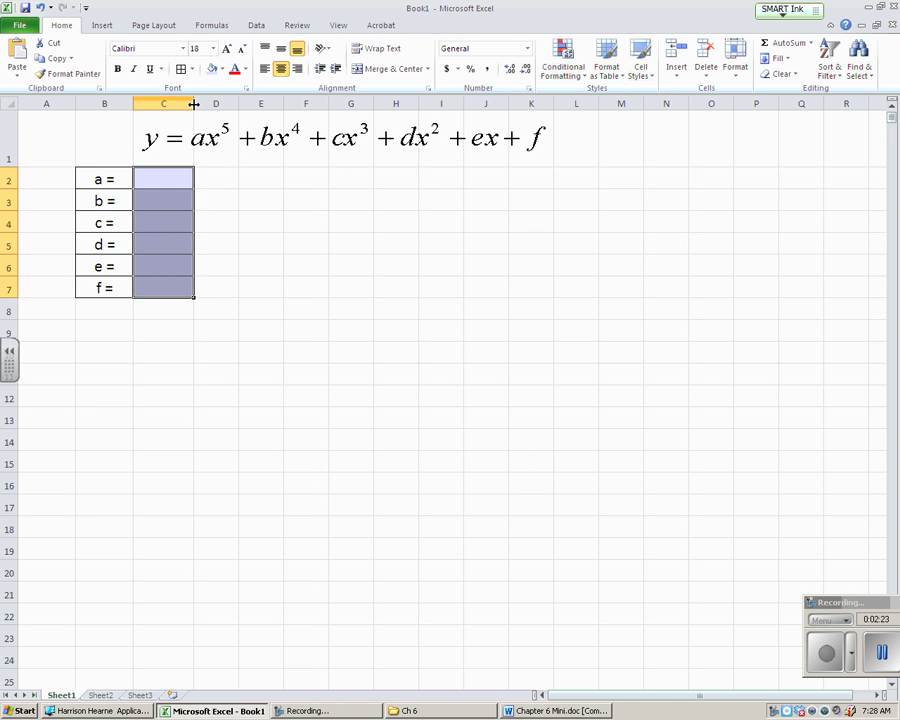
{"action": "left_click", "coordinate": [275, 280]}
- Enter 1 as the value of coefficient a in cell C2
{"action": "left_click", "coordinate": [169, 179]}
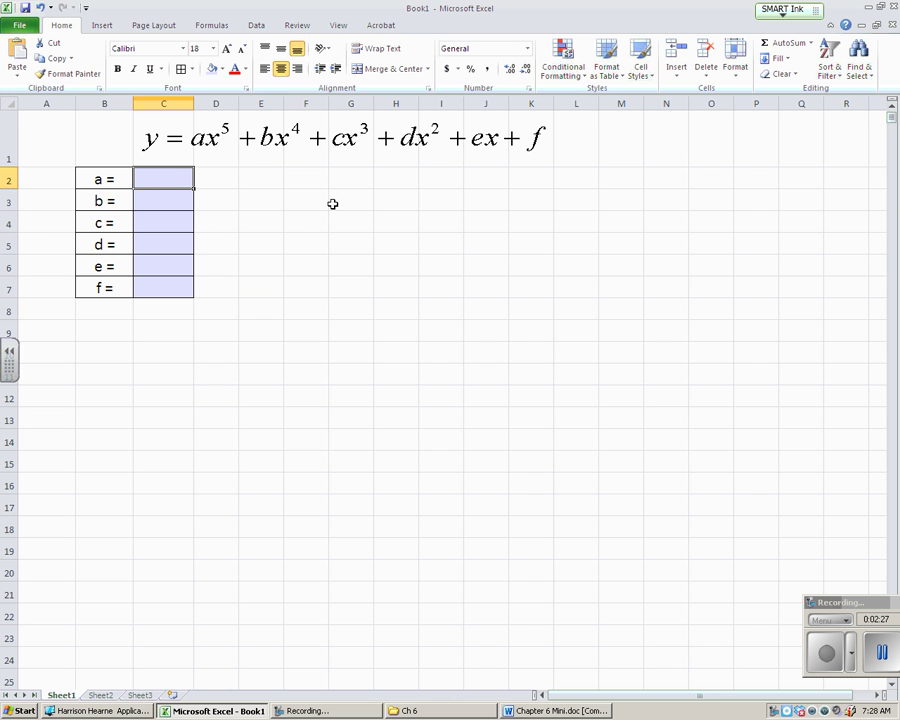
{"action": "type", "text": "1"}
{"action": "left_click", "coordinate": [172, 202]}
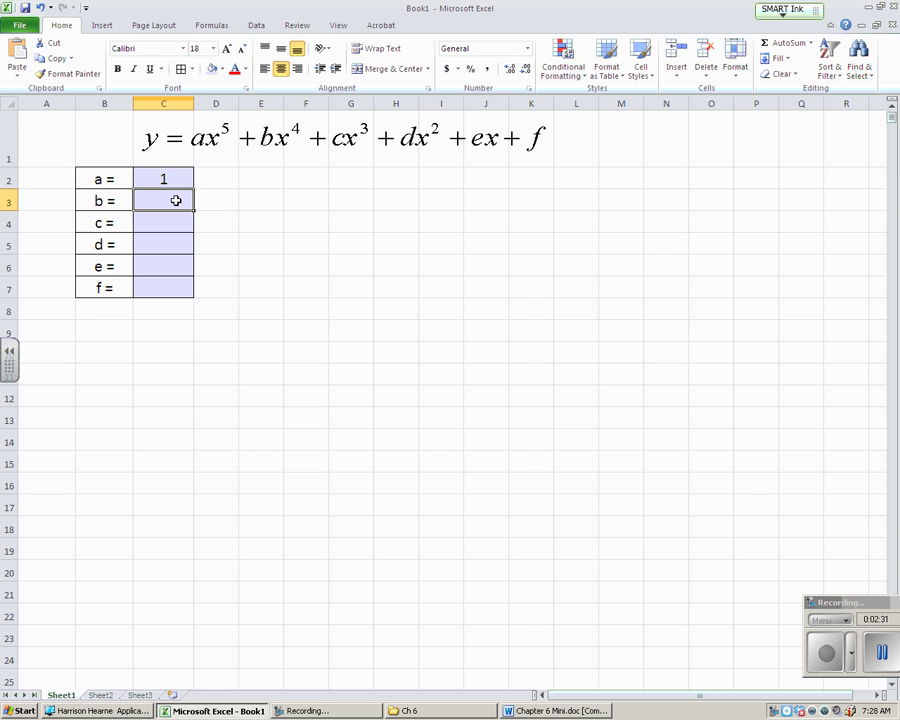
- Enter the coefficient values b = 0, c = -3, d = 1, e = 5 and f = -2 in cells C3 to C7
{"action": "type", "text": "0"}
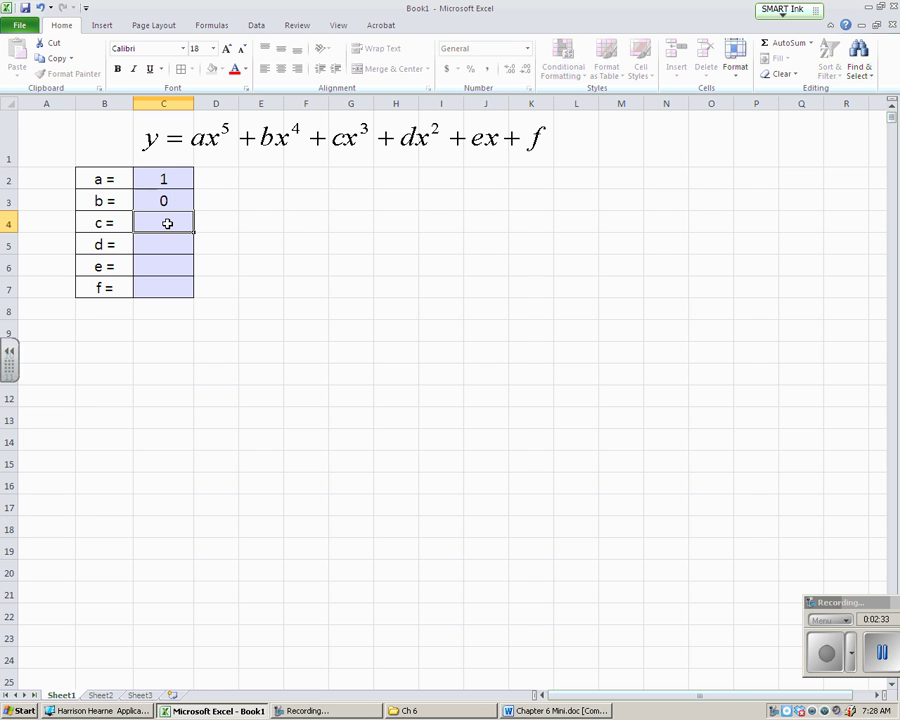
{"action": "left_click", "coordinate": [171, 222]}
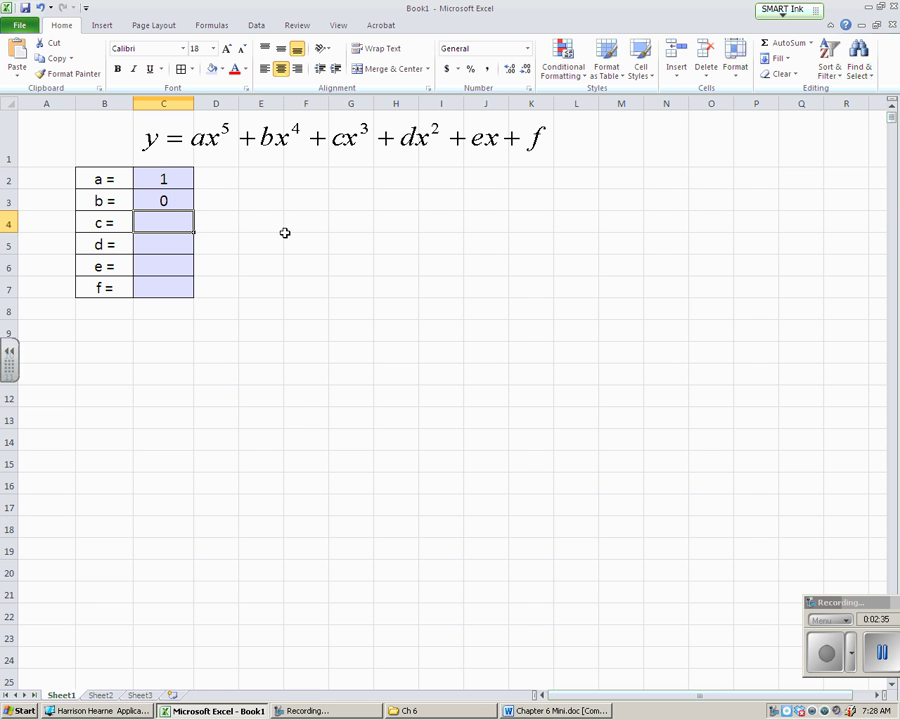
{"action": "type", "text": "-3"}
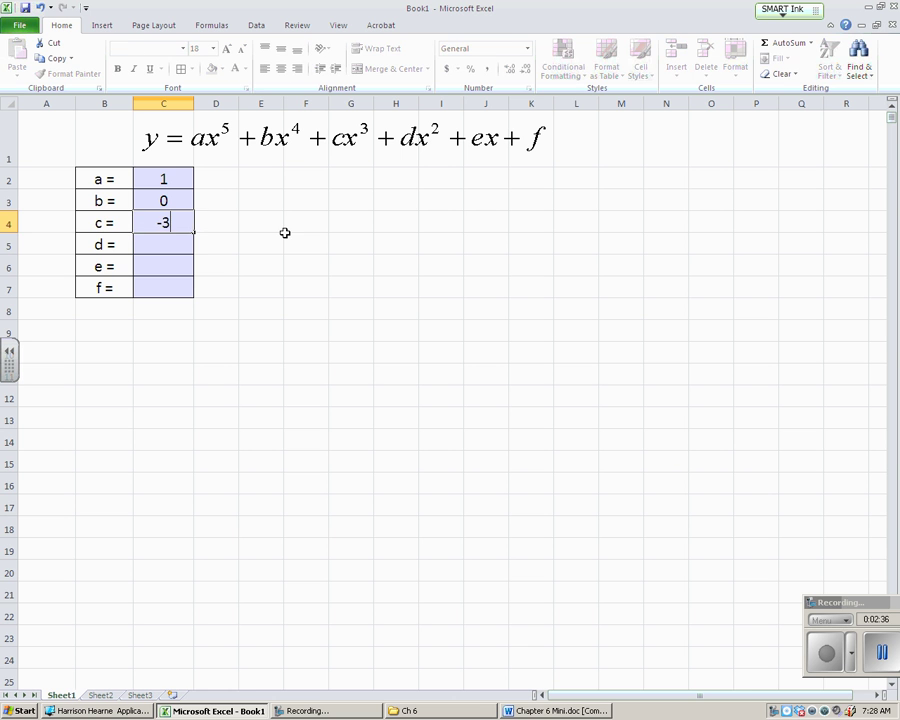
{"action": "left_click", "coordinate": [150, 243]}
{"action": "type", "text": "1"}
{"action": "left_click", "coordinate": [174, 266]}
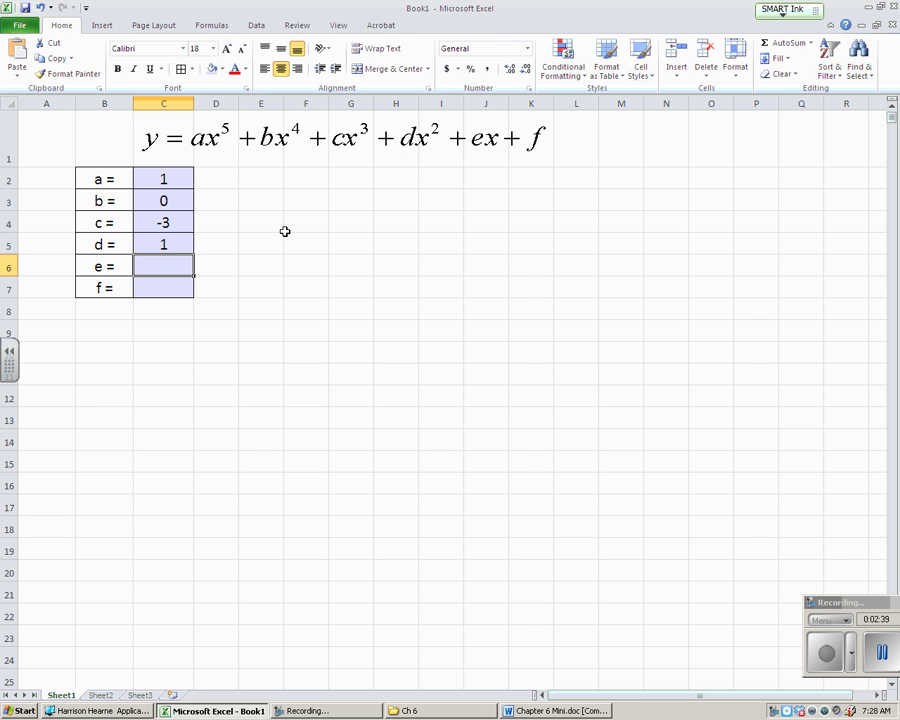
{"action": "type", "text": "5"}
{"action": "left_click", "coordinate": [185, 292]}
{"action": "type", "text": "-2"}
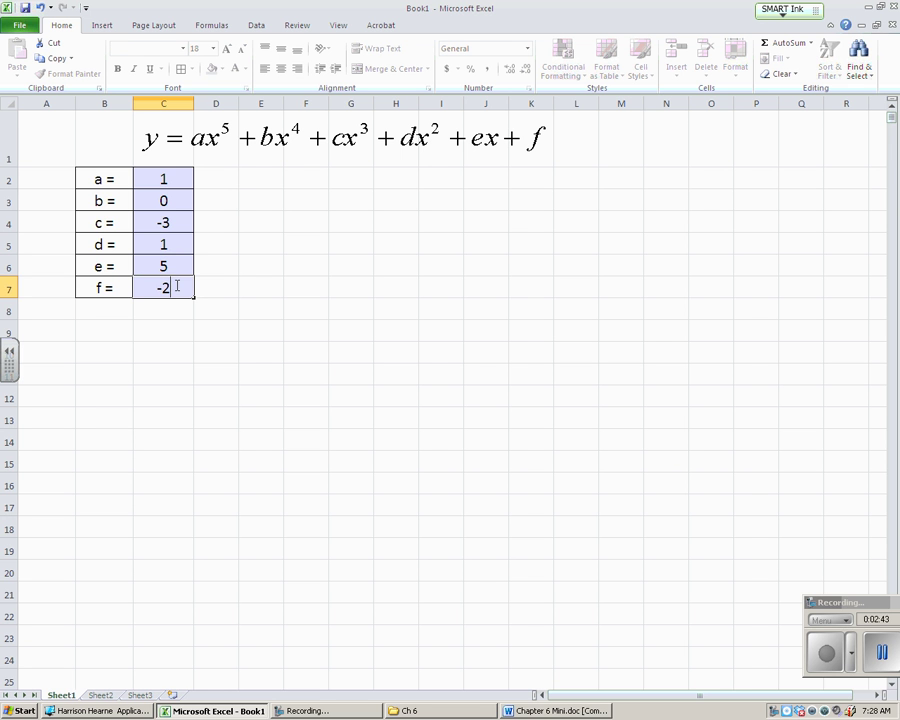
{"action": "left_click", "coordinate": [197, 350]}
{"action": "left_click", "coordinate": [236, 330]}
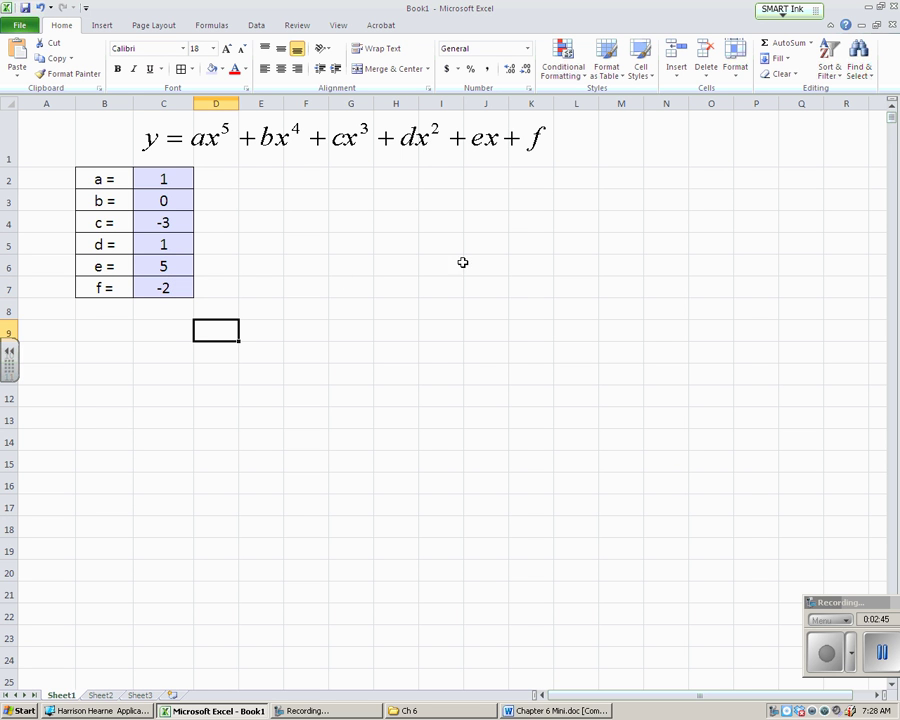
{"action": "left_click_drag", "start_coordinate": [168, 180], "coordinate": [165, 284]}
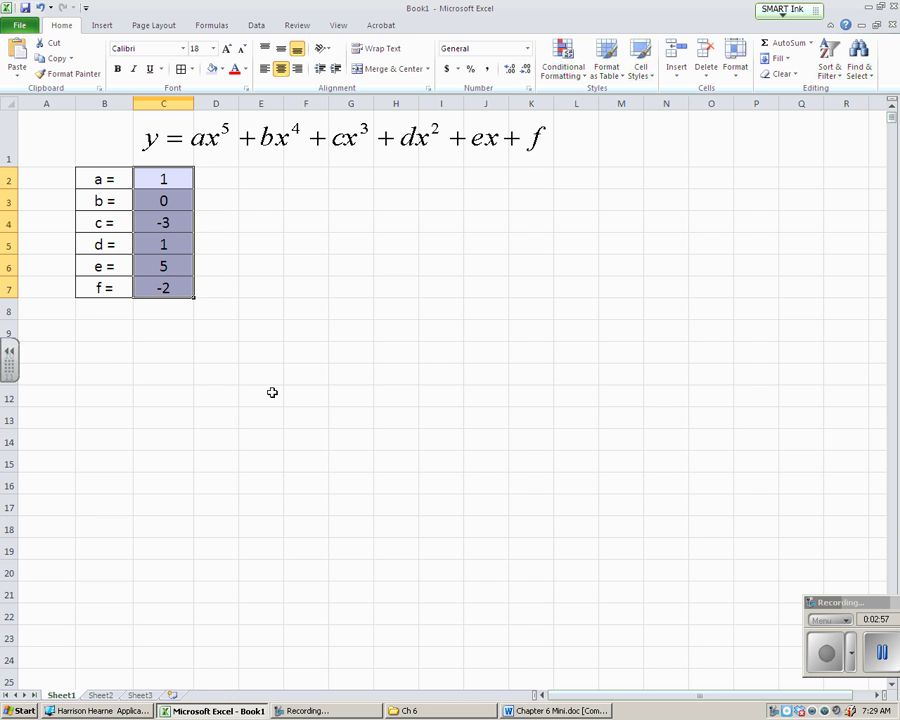
- Enter the labels "xmin:" and "xmax:" in cells B9 and B10 below the coefficient table
{"action": "left_click", "coordinate": [120, 336]}
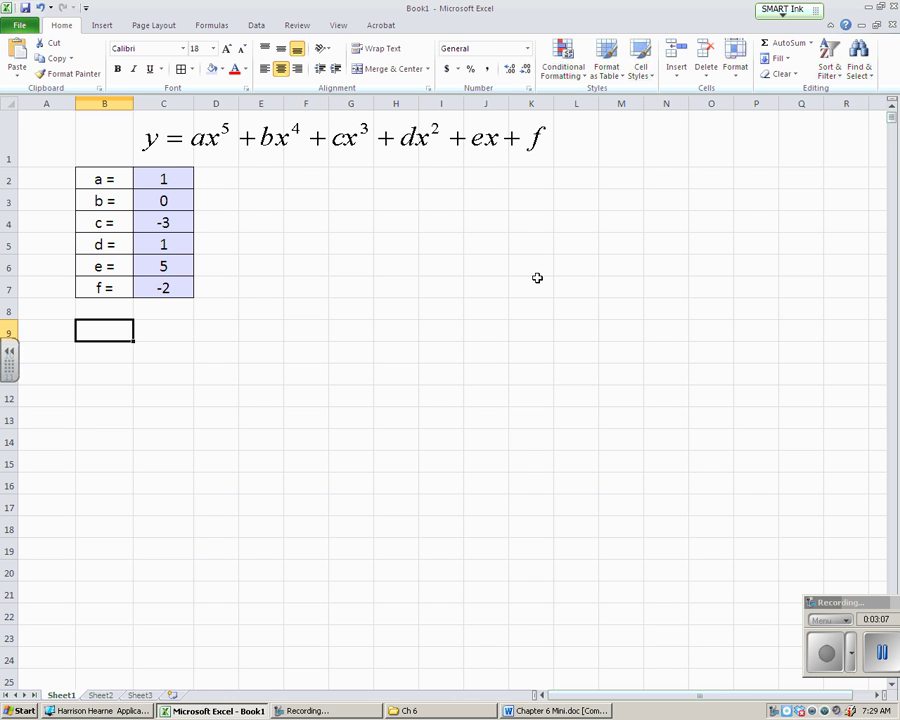
{"action": "type", "text": "xmin"}
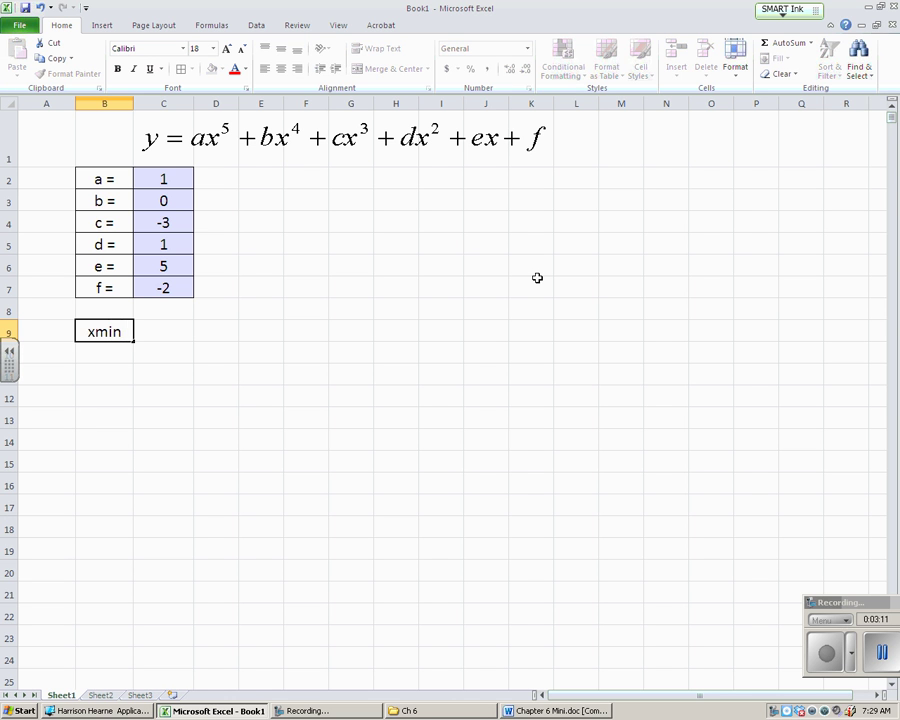
{"action": "type", "text": ":"}
{"action": "key", "text": "Return"}
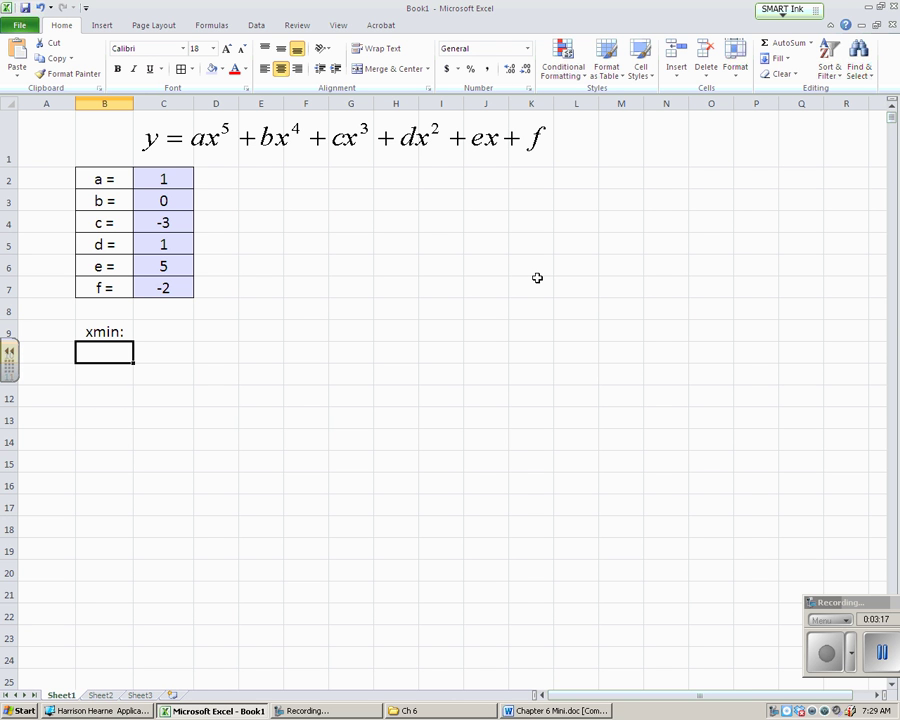
{"action": "type", "text": "x"}
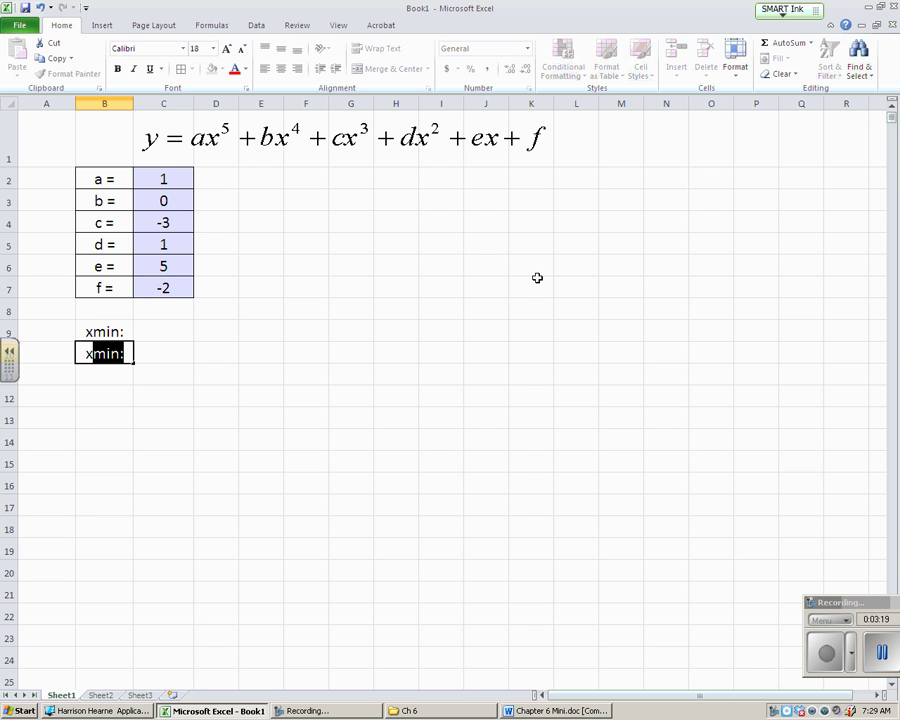
{"action": "type", "text": "ax"}
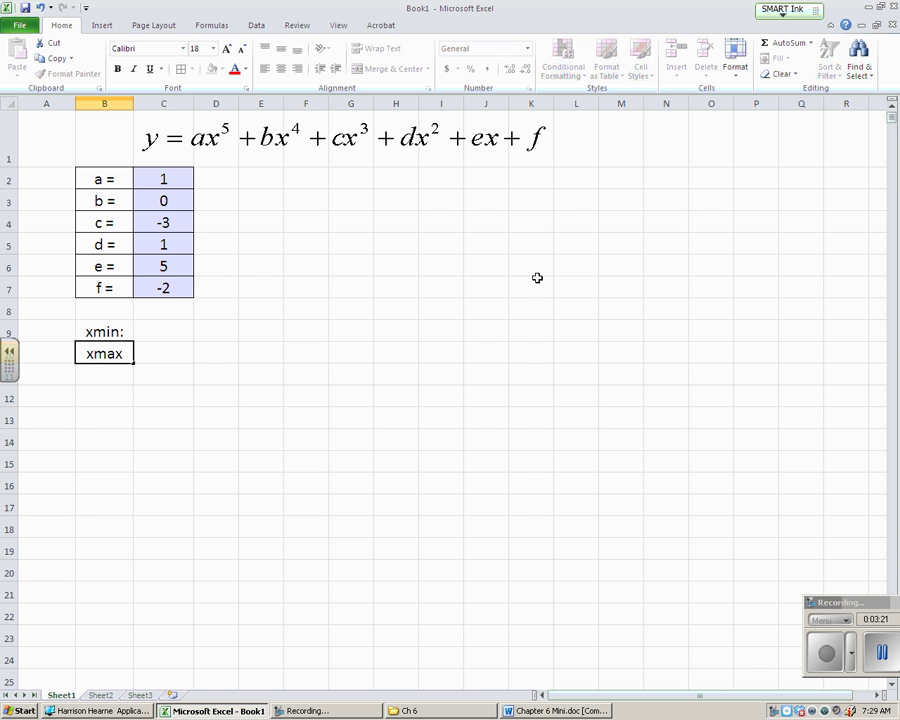
{"action": "type", "text": ":"}
{"action": "key", "text": "Return"}
- Enter the labels "ymin:" and "ymax" in cells B11 and B12
{"action": "key", "text": "Return"}
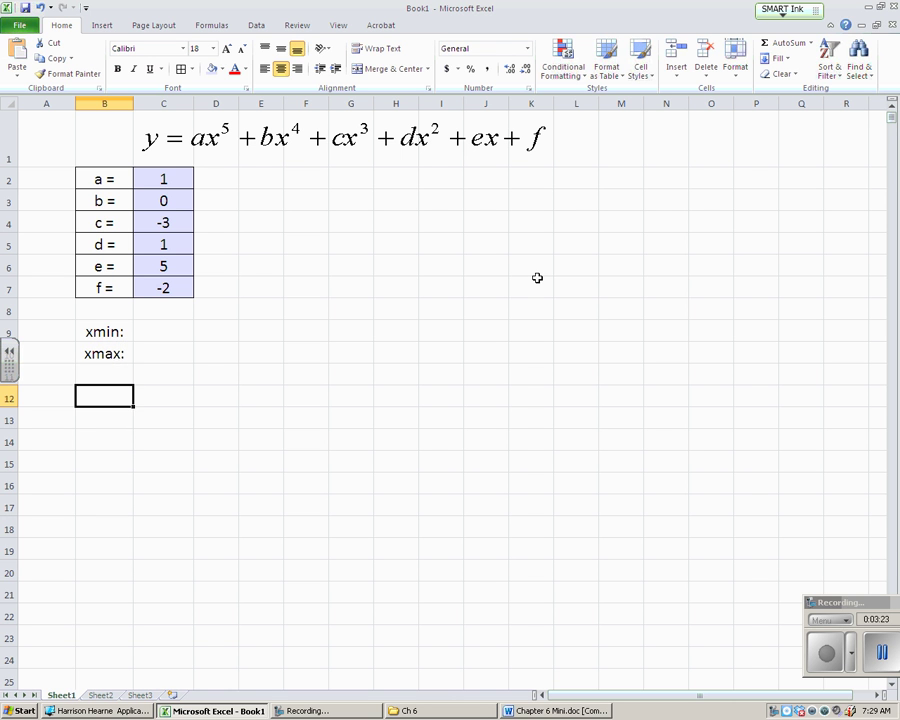
{"action": "key", "text": "Up"}
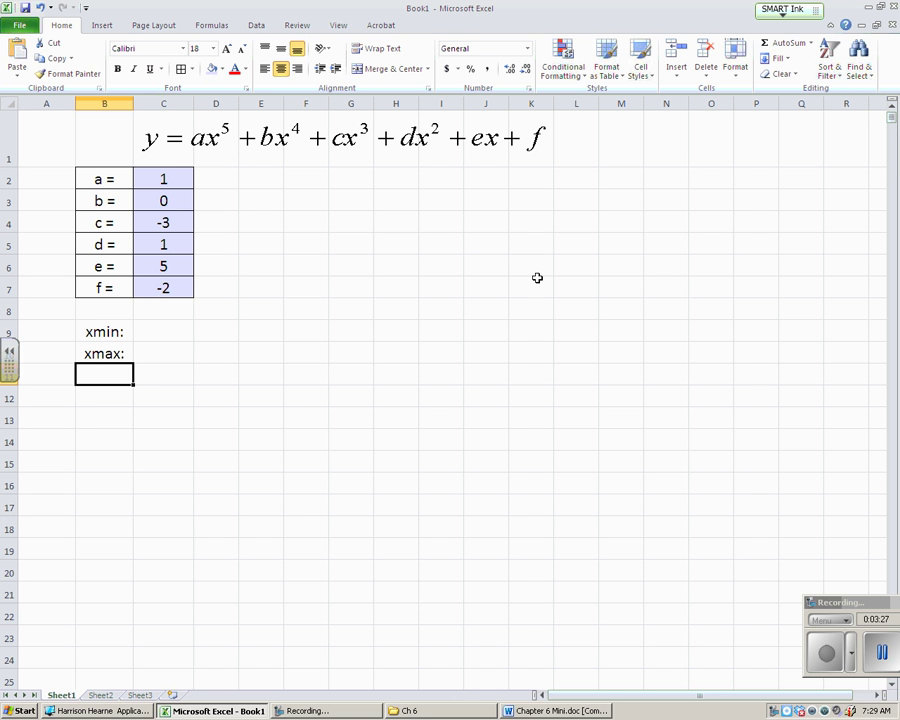
{"action": "type", "text": "ymin:"}
{"action": "key", "text": "Return"}
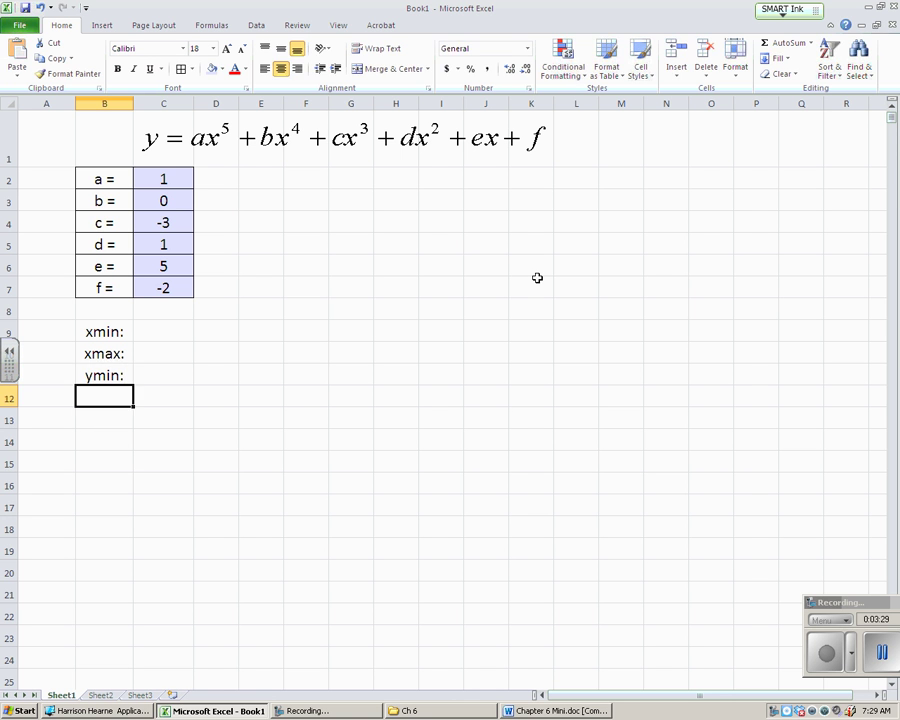
{"action": "type", "text": "ymax"}
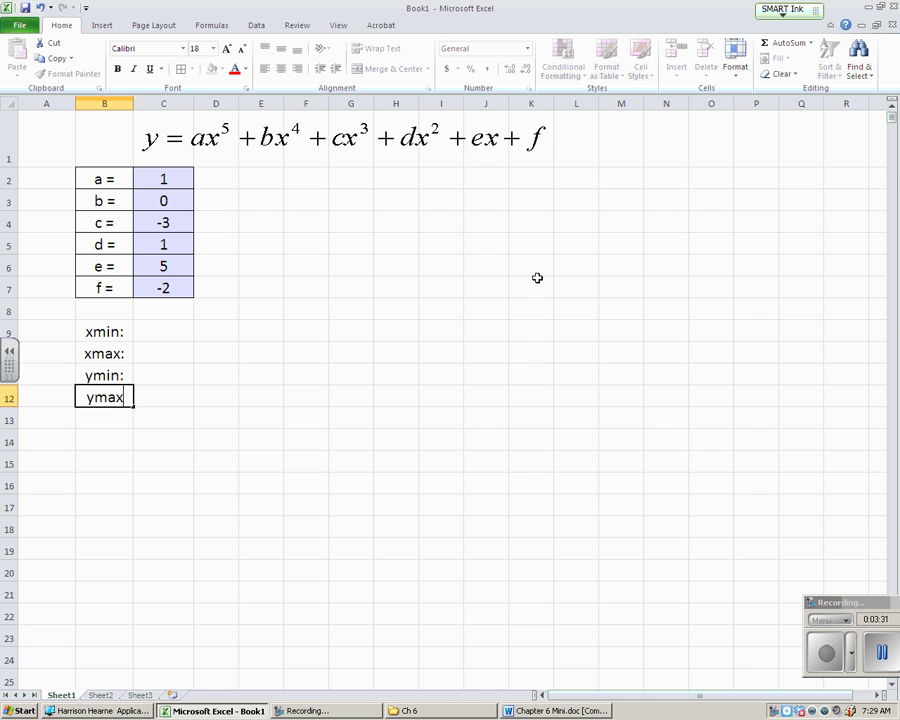
{"action": "key", "text": "Return"}
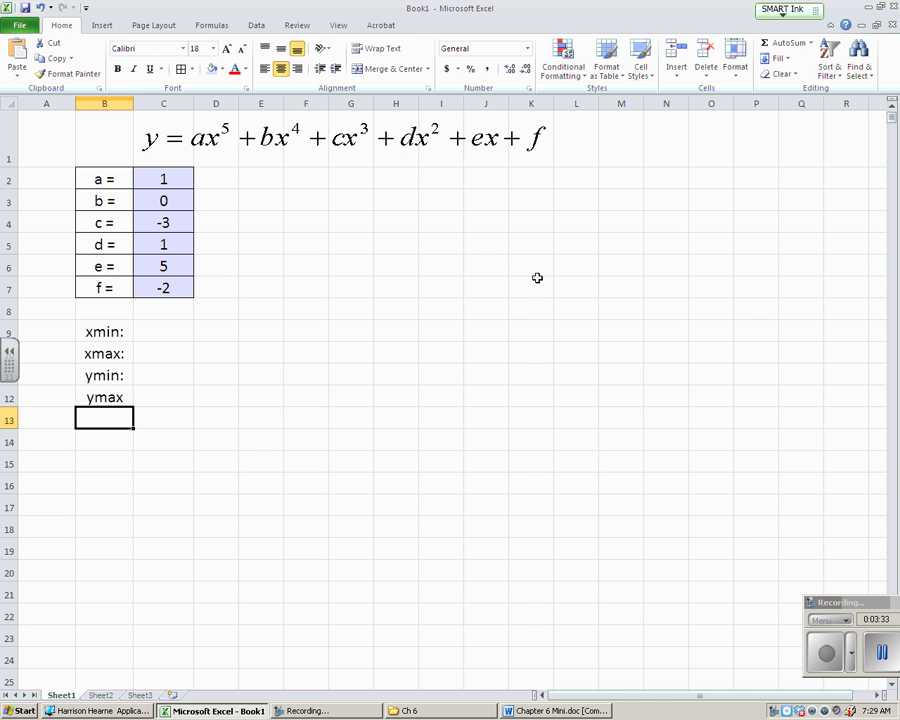
- Enter the labels "x =", "y =" and "m =" in cells B14 to B16, leaving row 13 empty
{"action": "key", "text": "Return"}
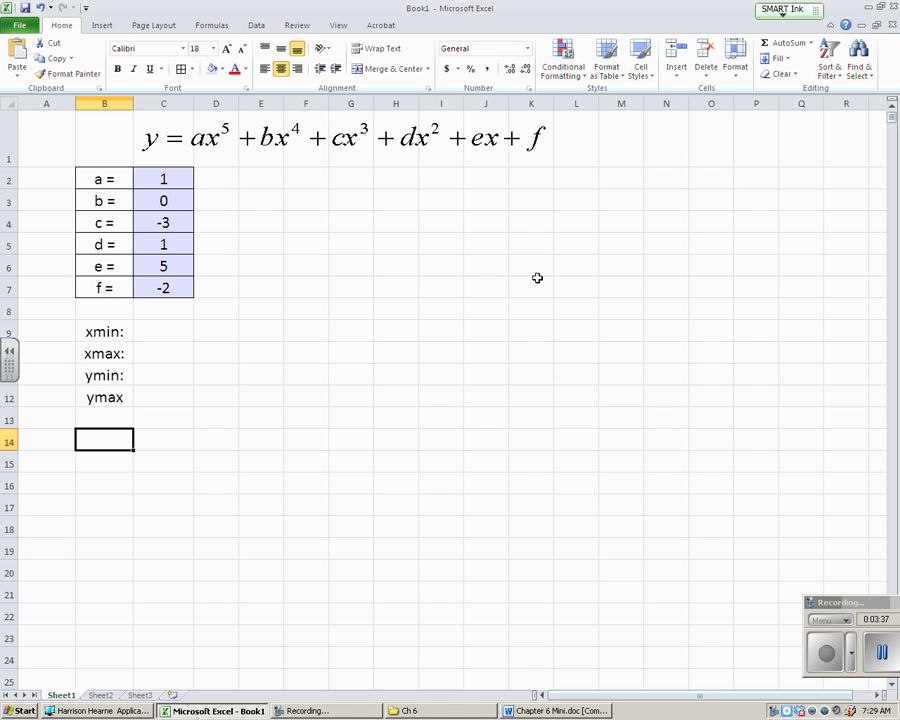
{"action": "type", "text": "x ="}
{"action": "key", "text": "Return"}
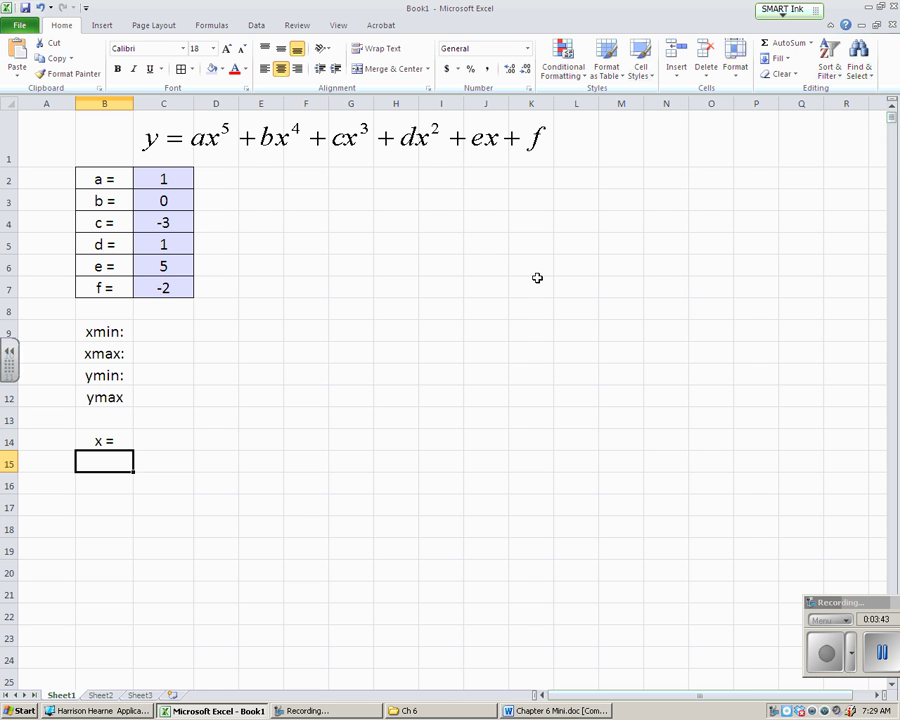
{"action": "type", "text": "y ="}
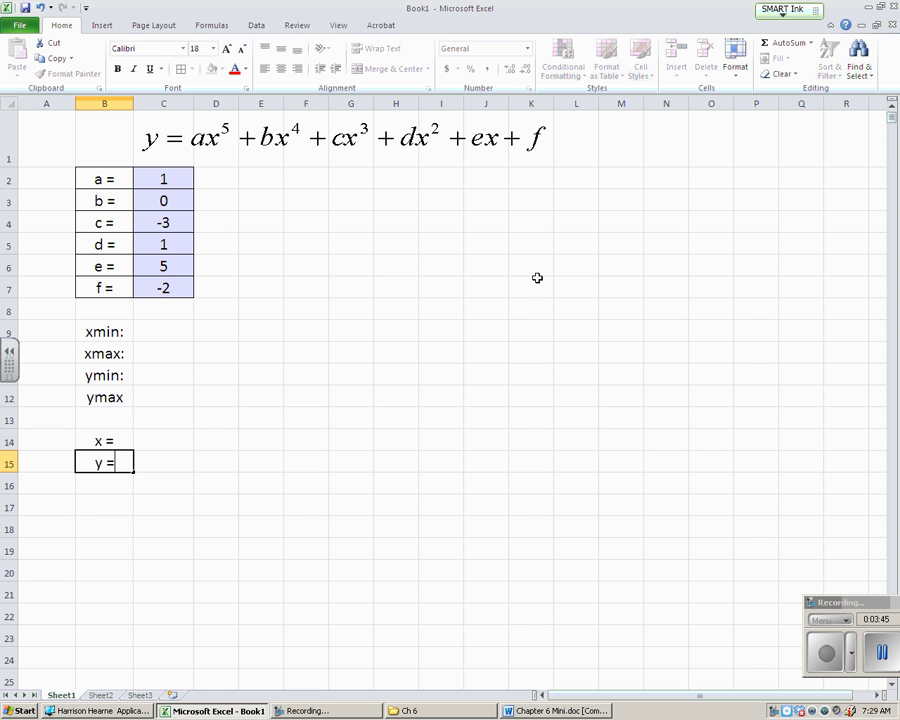
{"action": "key", "text": "Return"}
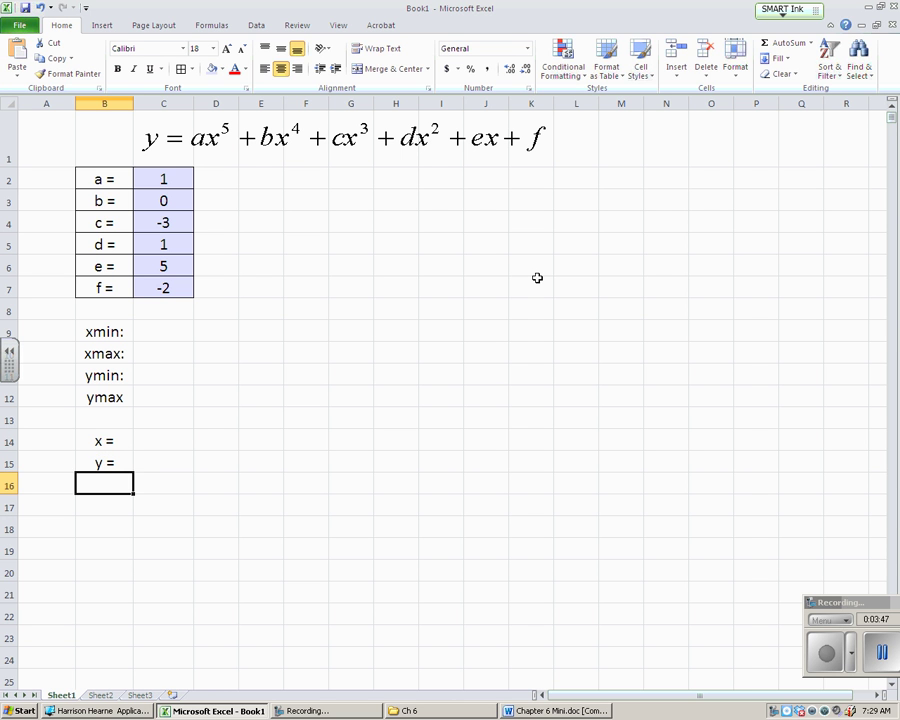
{"action": "type", "text": "m ="}
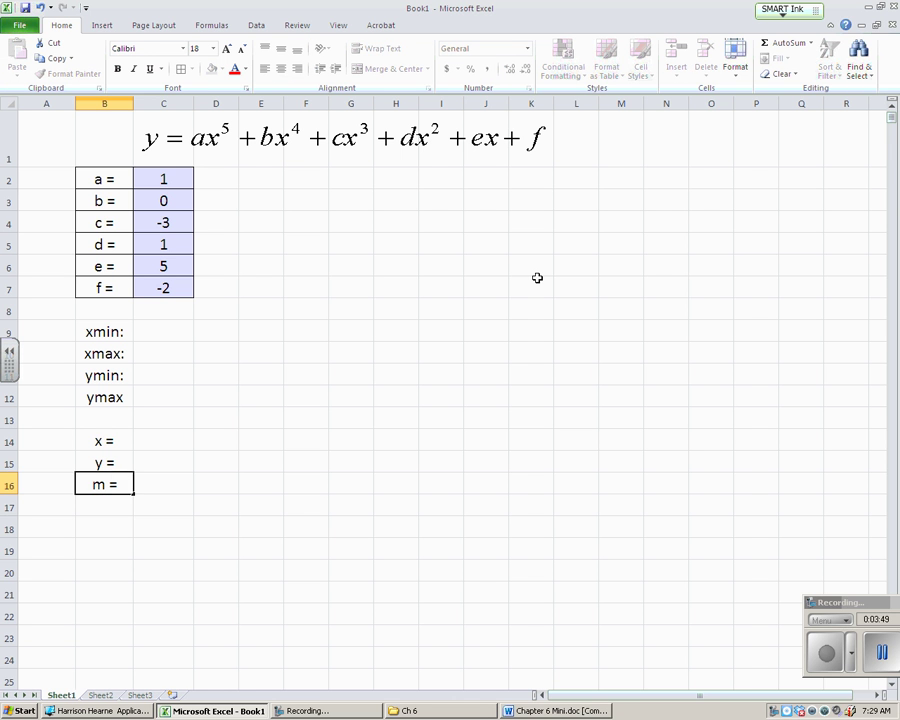
{"action": "key", "text": "Return"}
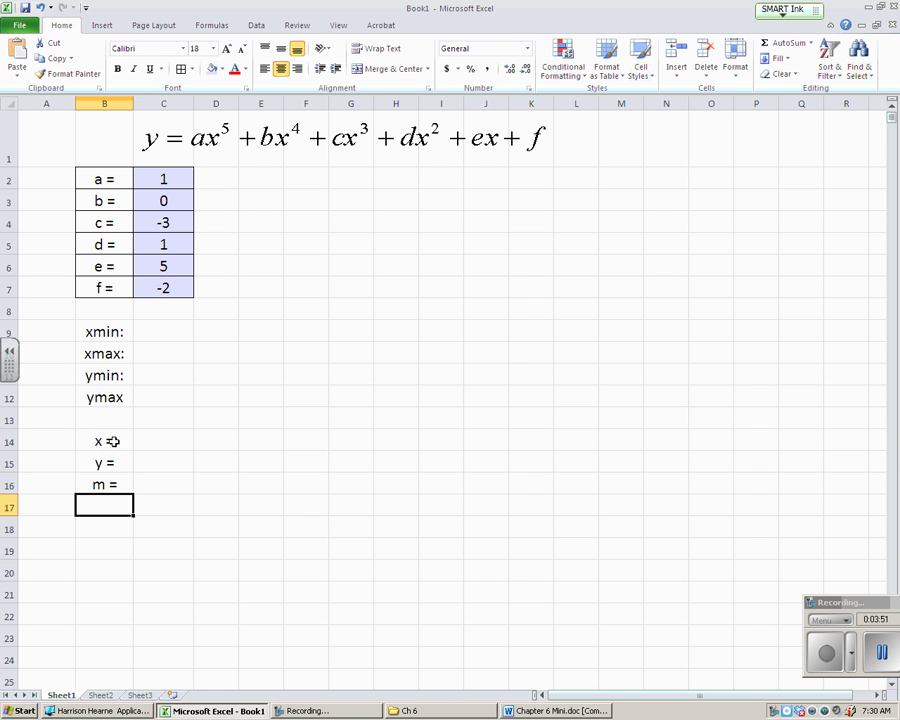
{"action": "left_click_drag", "start_coordinate": [114, 441], "coordinate": [116, 486]}
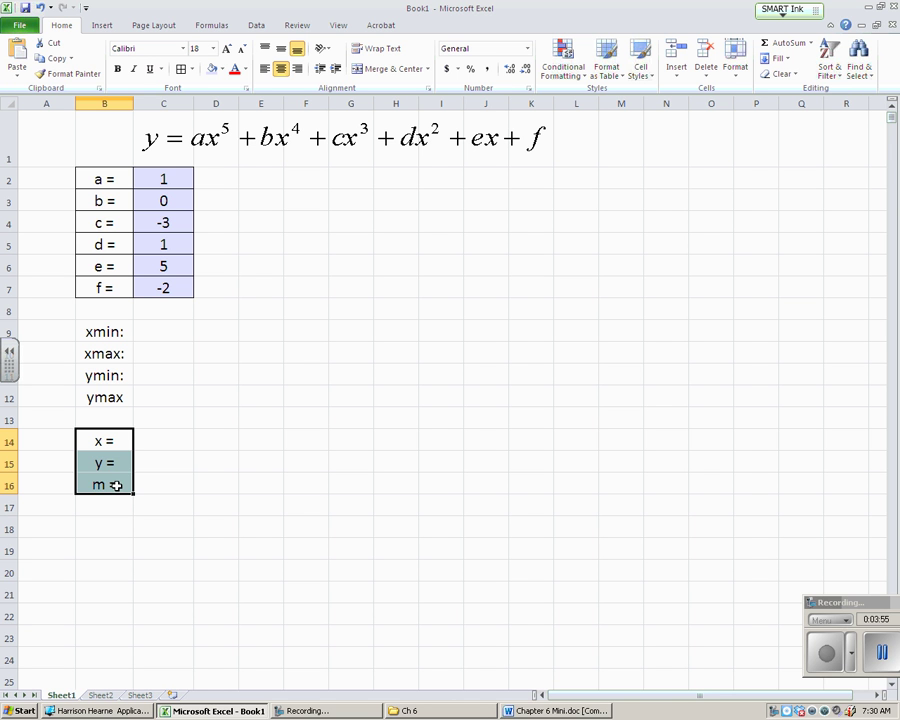
{"action": "left_click", "coordinate": [159, 439]}
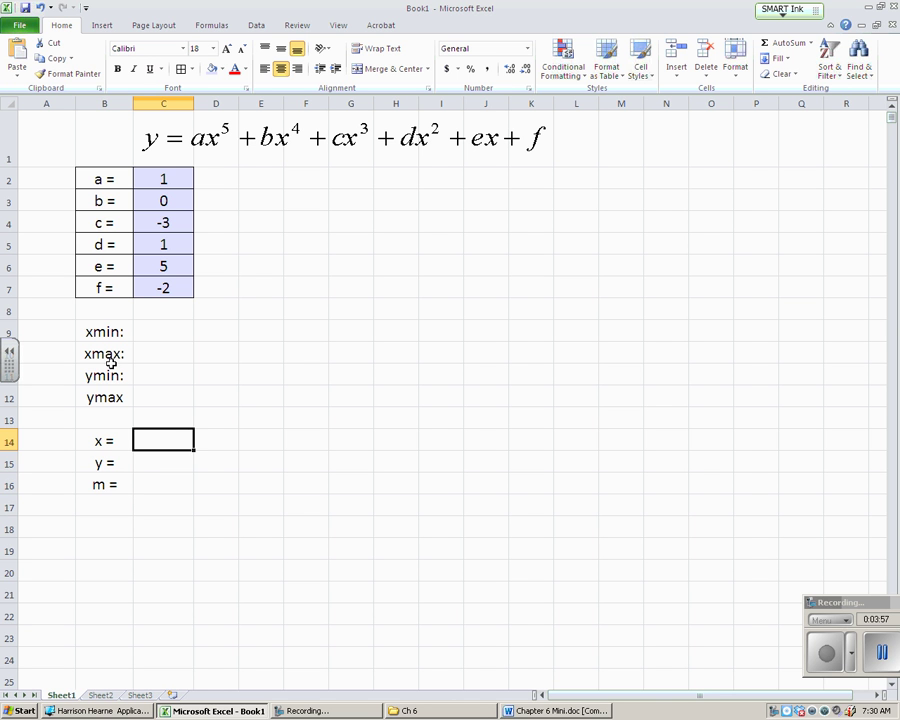
- Apply All Borders to the window-limits table B9 to C12 and fill cells C9 to C12 with the light lavender-blue color
{"action": "left_click_drag", "start_coordinate": [100, 334], "coordinate": [165, 396]}
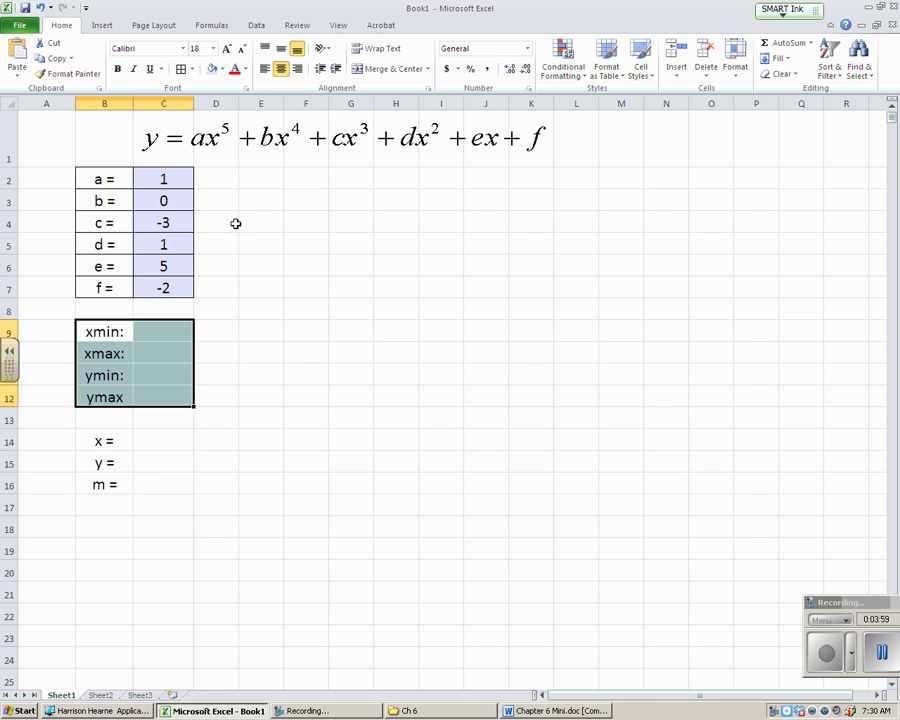
{"action": "left_click", "coordinate": [181, 69]}
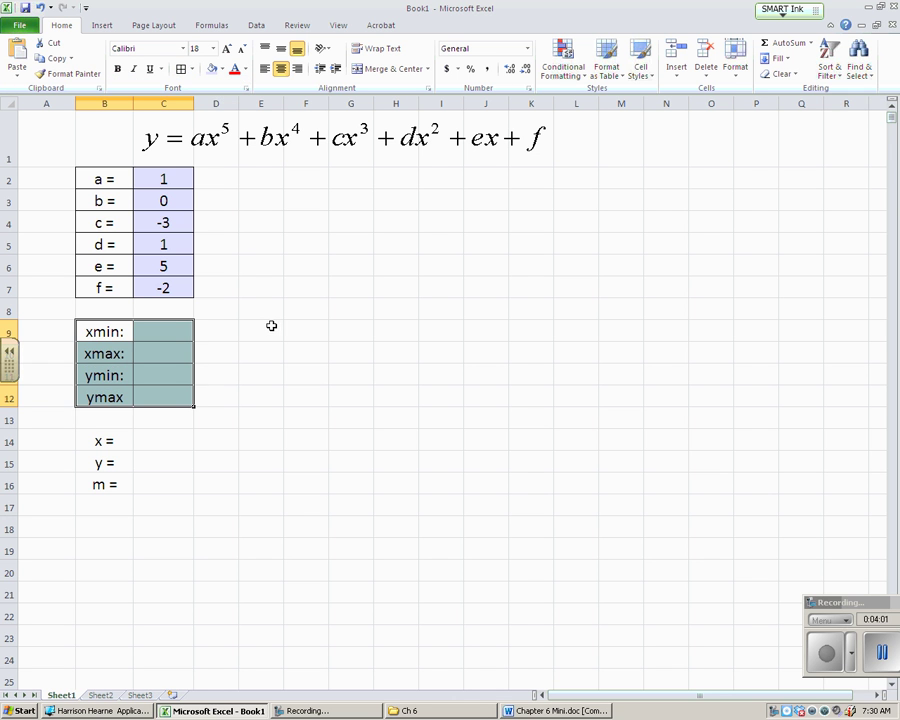
{"action": "left_click", "coordinate": [163, 328]}
{"action": "left_click_drag", "start_coordinate": [163, 328], "coordinate": [165, 388]}
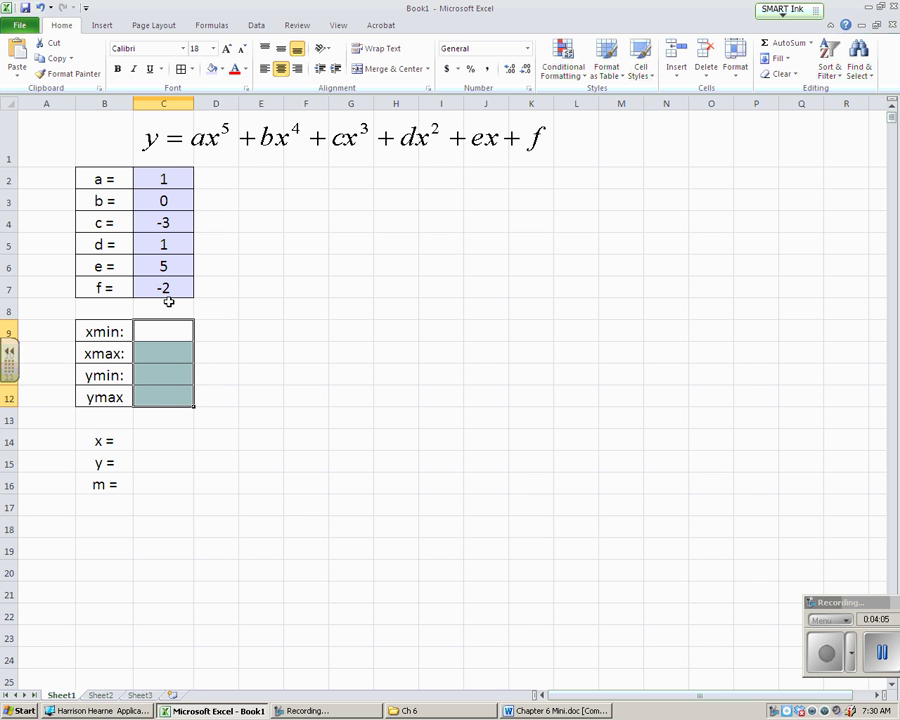
{"action": "left_click", "coordinate": [211, 68]}
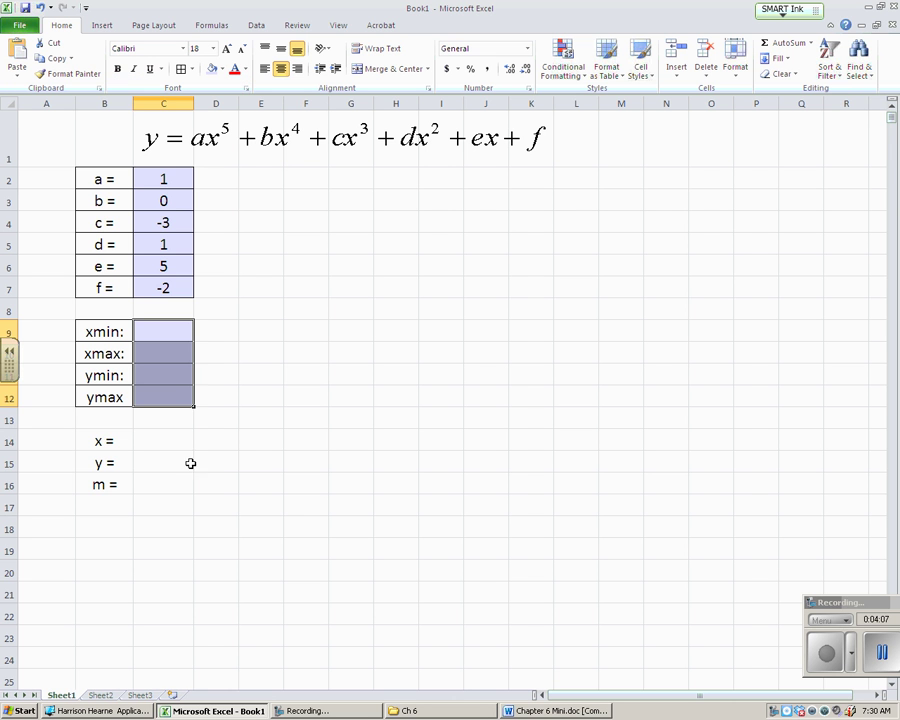
{"action": "left_click_drag", "start_coordinate": [112, 442], "coordinate": [155, 478]}
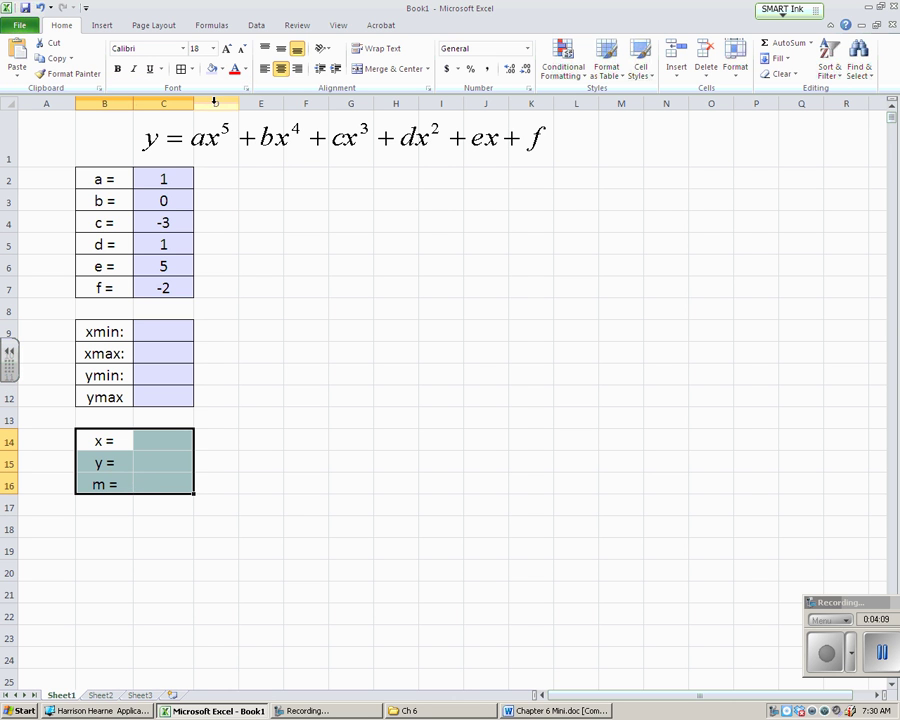
{"action": "left_click", "coordinate": [222, 69]}
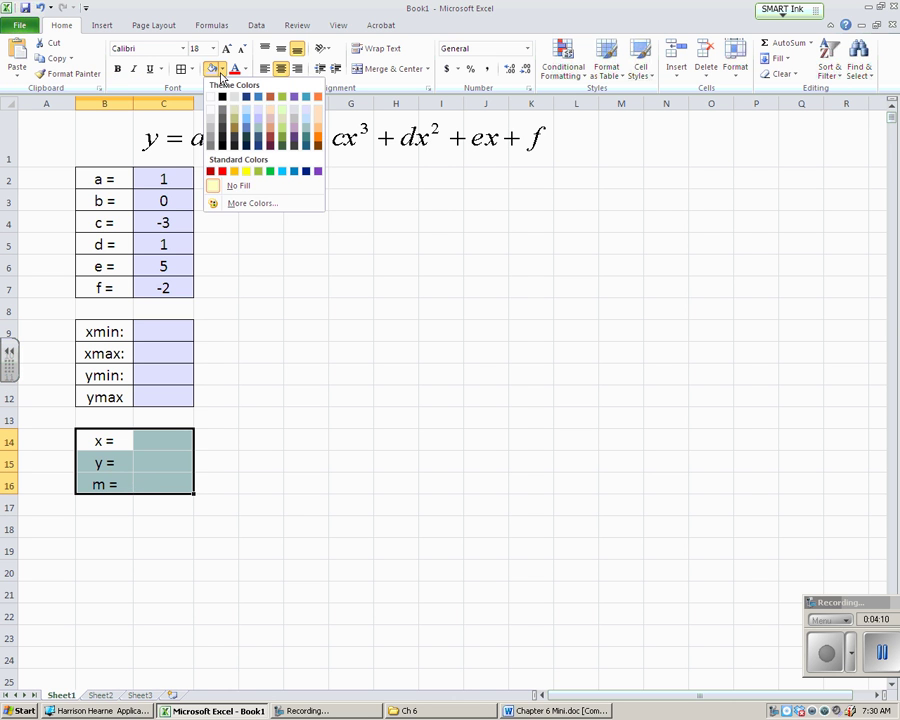
{"action": "left_click", "coordinate": [257, 109]}
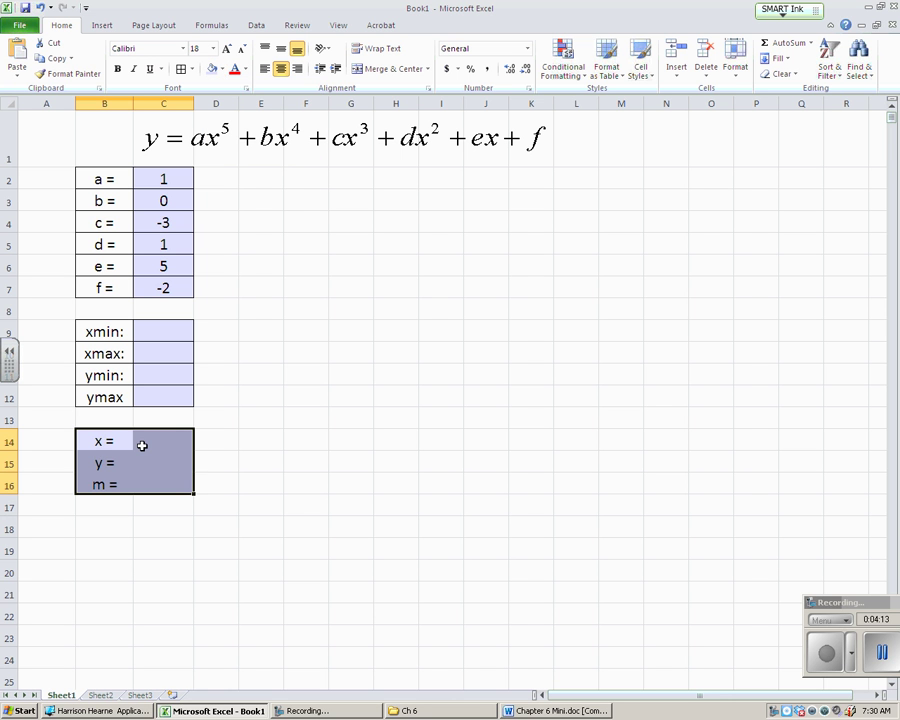
{"action": "key", "text": "ctrl+z"}
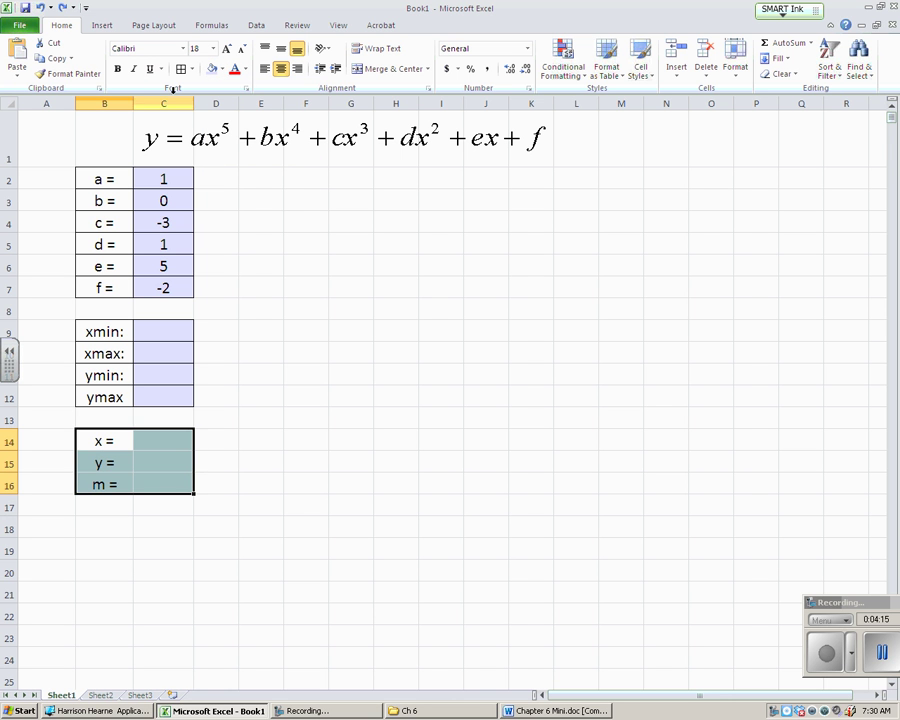
- Apply All Borders to cells B14 to C16 and fill the x value cell C14 with the light lavender-blue color
{"action": "left_click", "coordinate": [165, 449]}
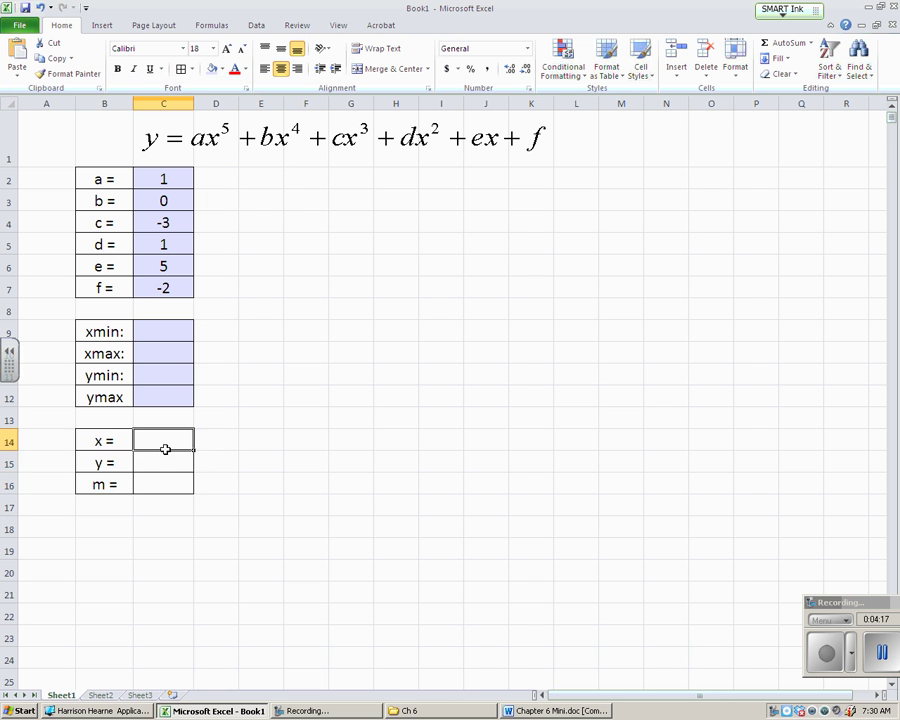
{"action": "left_click", "coordinate": [211, 69]}
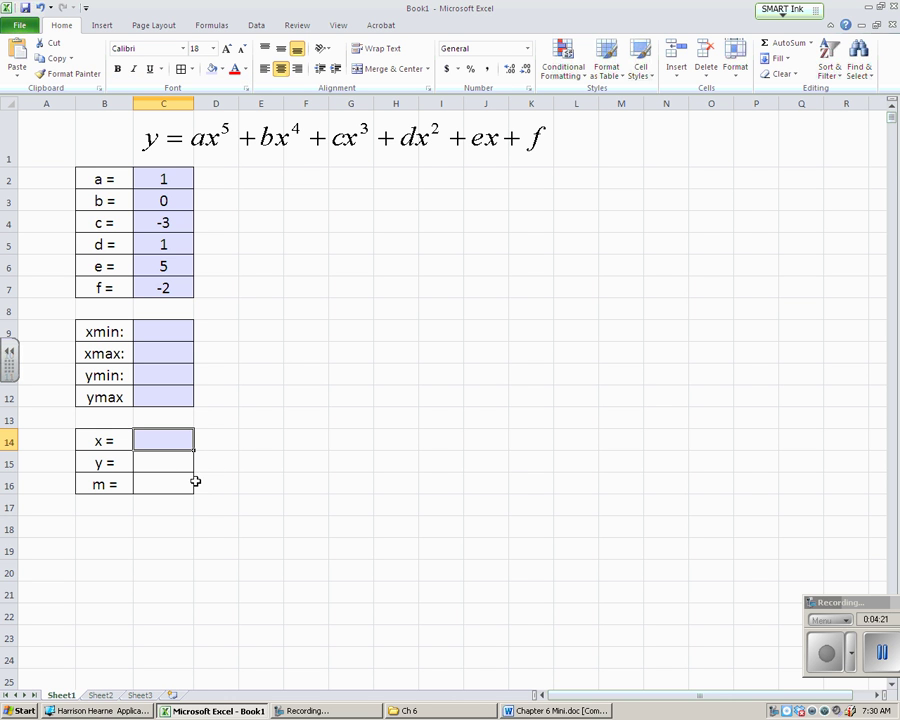
{"action": "left_click", "coordinate": [128, 526]}
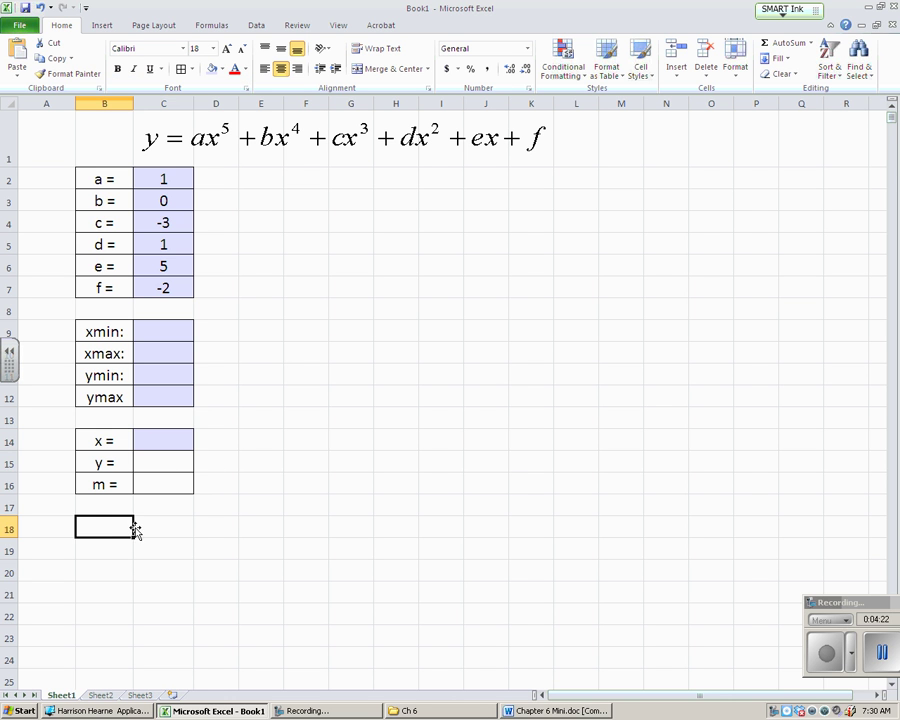
{"action": "left_click", "coordinate": [170, 440]}
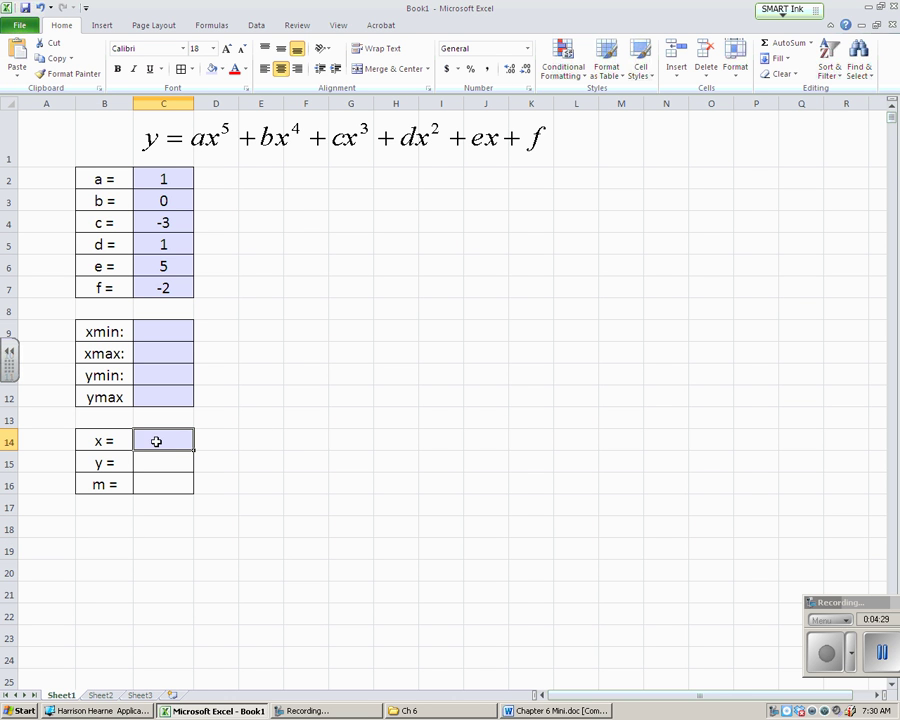
{"action": "mouse_move", "coordinate": [147, 436]}
{"action": "left_mouse_down"}
{"action": "mouse_move", "coordinate": [117, 446]}
{"action": "mouse_move", "coordinate": [117, 464]}
{"action": "mouse_move", "coordinate": [150, 483]}
{"action": "mouse_move", "coordinate": [112, 481]}
{"action": "mouse_move", "coordinate": [135, 484]}
{"action": "mouse_move", "coordinate": [163, 438]}
{"action": "left_mouse_up"}
{"action": "left_click", "coordinate": [890, 282]}
{"action": "left_click", "coordinate": [890, 282]}
{"action": "left_click", "coordinate": [890, 282]}
{"action": "left_click", "coordinate": [890, 282]}
{"action": "left_click", "coordinate": [890, 282]}
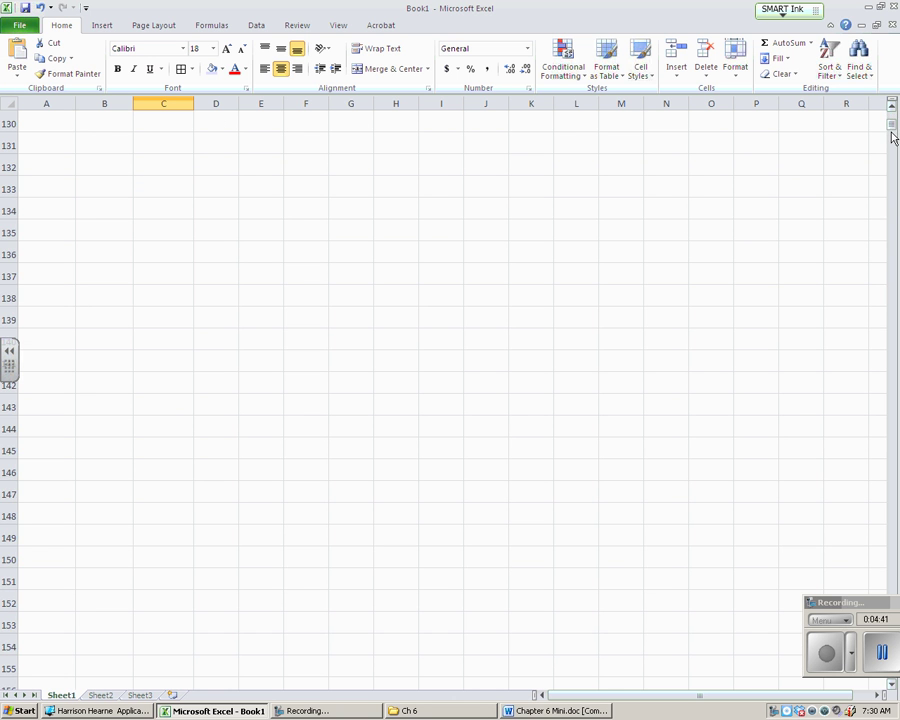
{"action": "left_click_drag", "start_coordinate": [890, 123], "coordinate": [890, 114]}
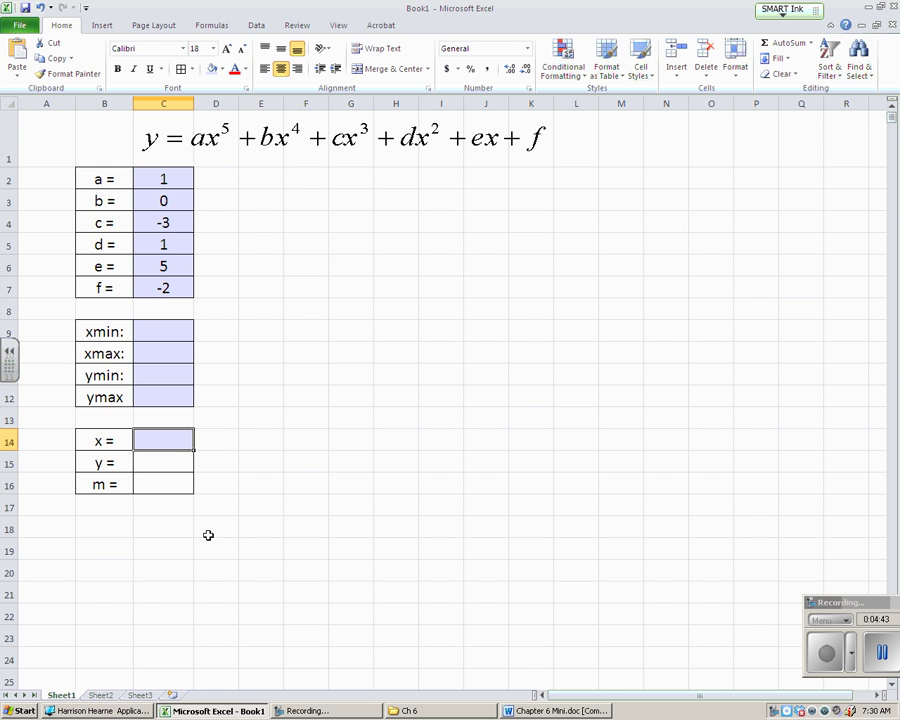
- Enter the label "incr." in cell A19 and the column headings "x" and "y" in cells A20 and B20
{"action": "left_click", "coordinate": [40, 549]}
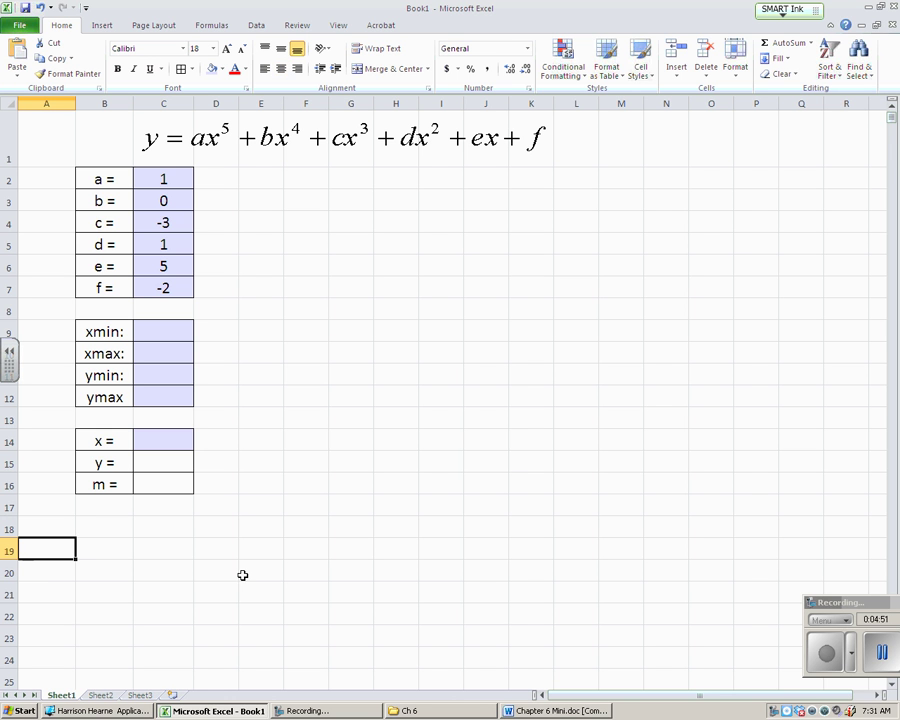
{"action": "type", "text": "incr."}
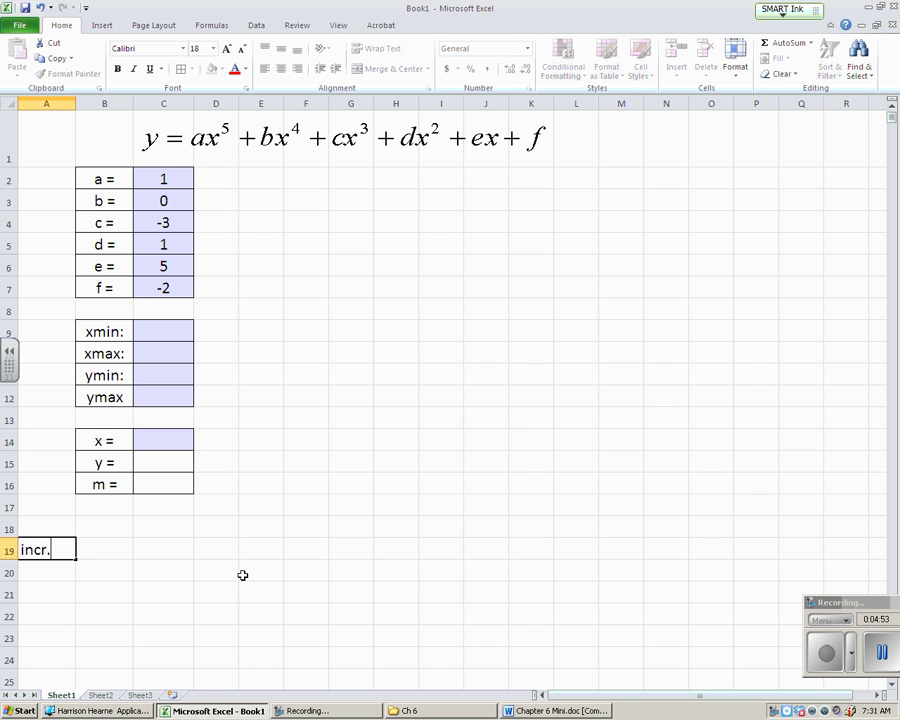
{"action": "key", "text": "Tab"}
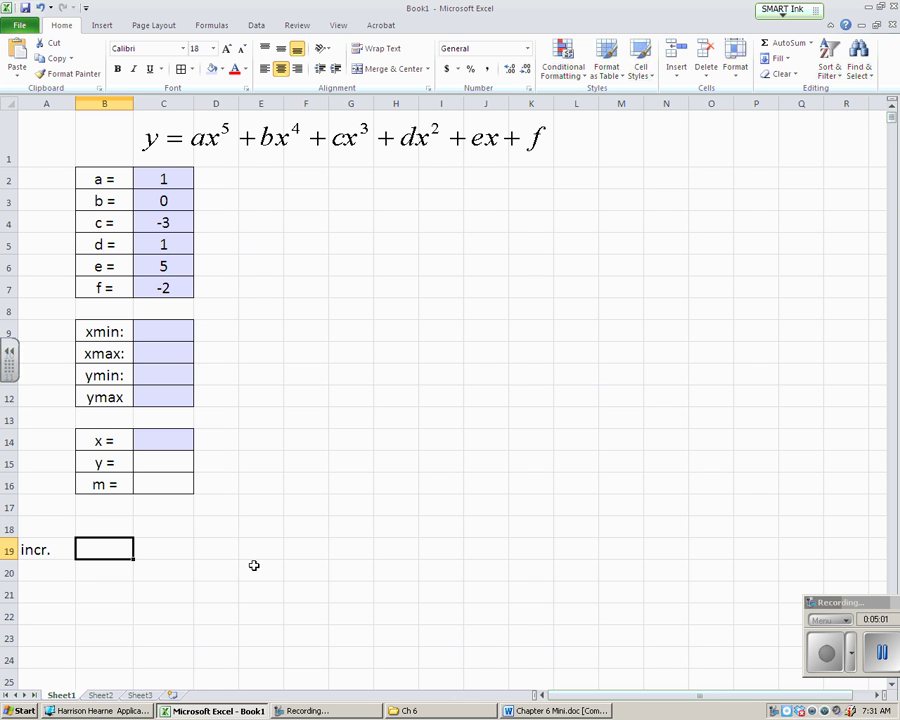
{"action": "key", "text": "Return"}
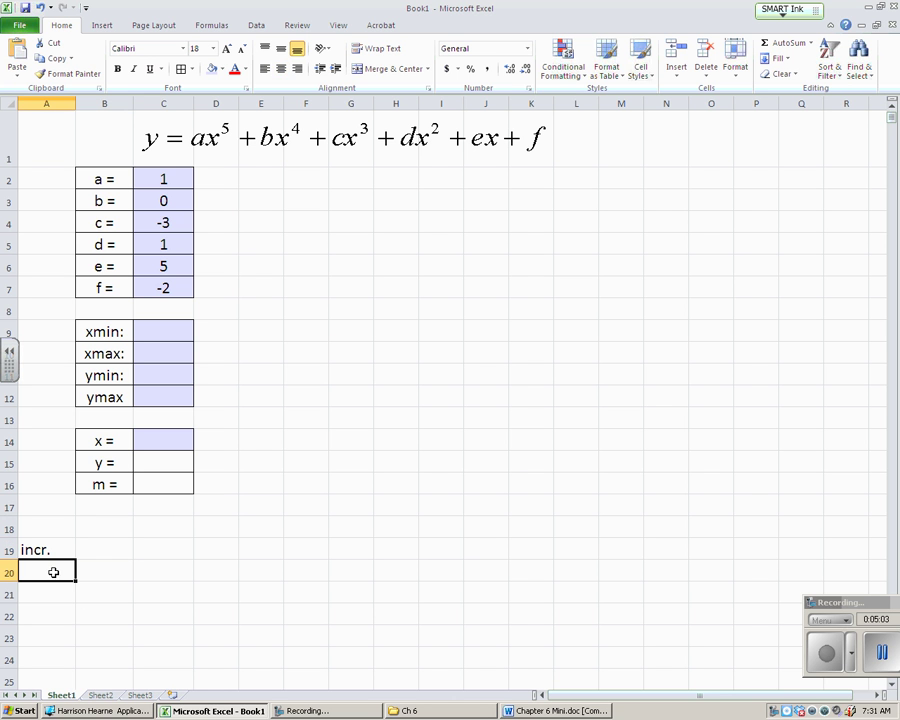
{"action": "type", "text": "x"}
{"action": "key", "text": "Tab"}
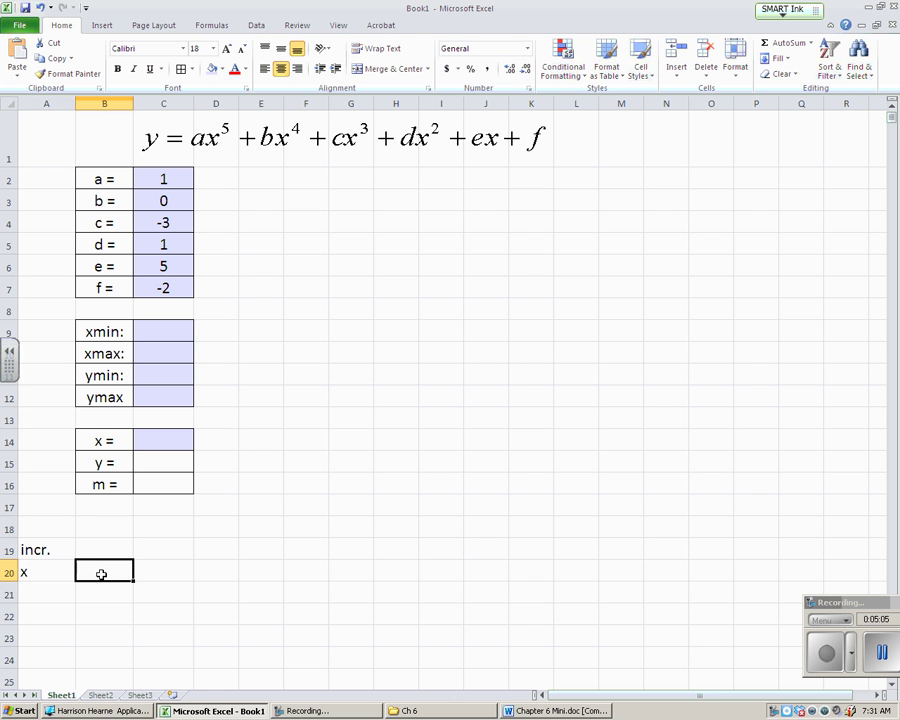
{"action": "type", "text": "y"}
{"action": "key", "text": "Return"}
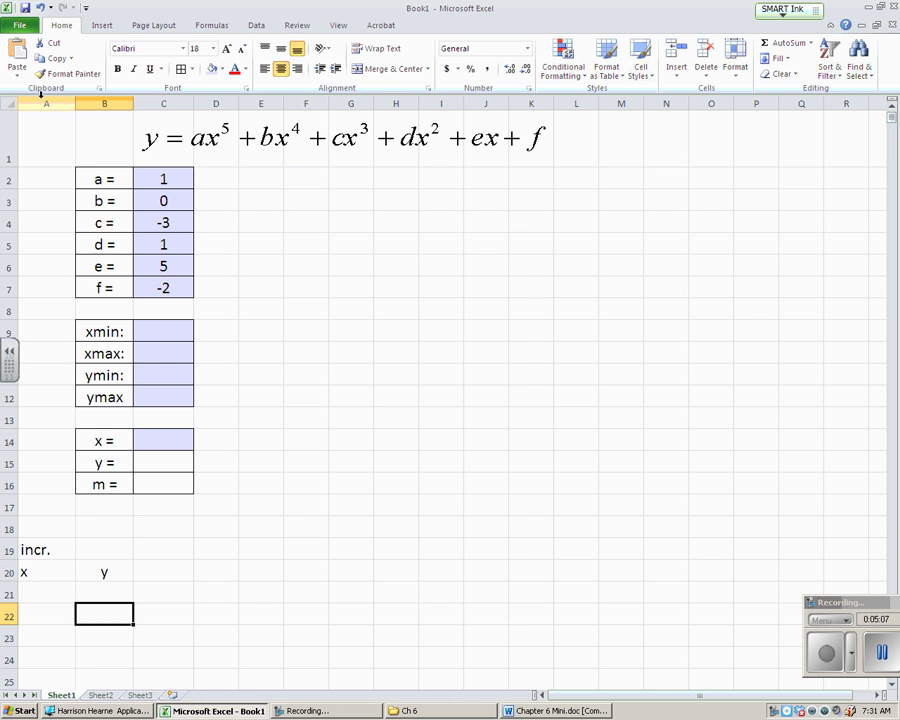
- Center the contents of columns A and B horizontally
{"action": "left_click_drag", "start_coordinate": [42, 103], "coordinate": [83, 101]}
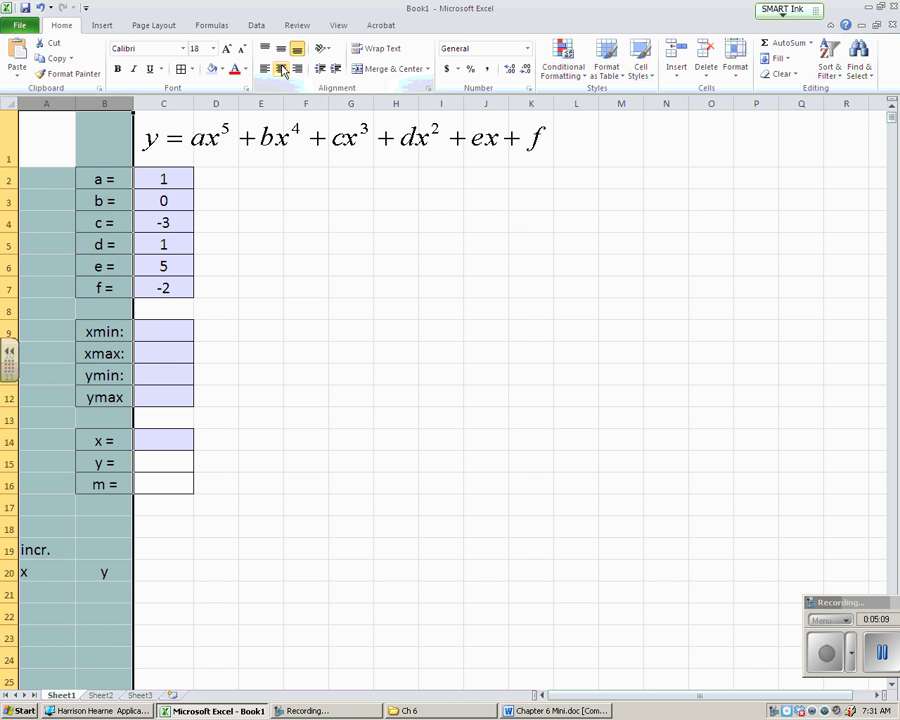
{"action": "left_click", "coordinate": [282, 69]}
{"action": "left_click", "coordinate": [214, 574]}
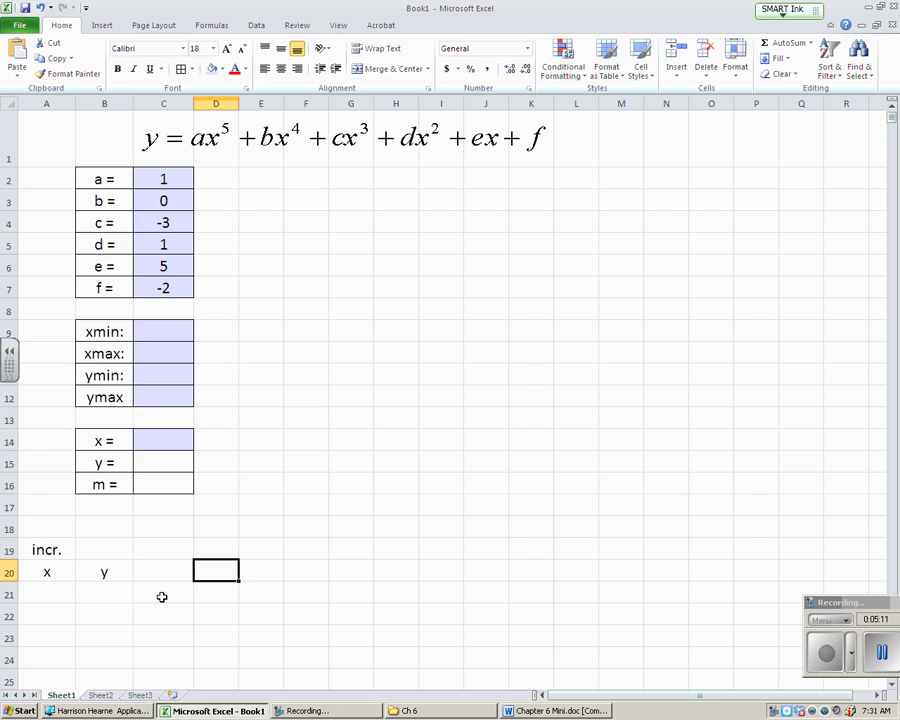
{"action": "left_click", "coordinate": [118, 549]}
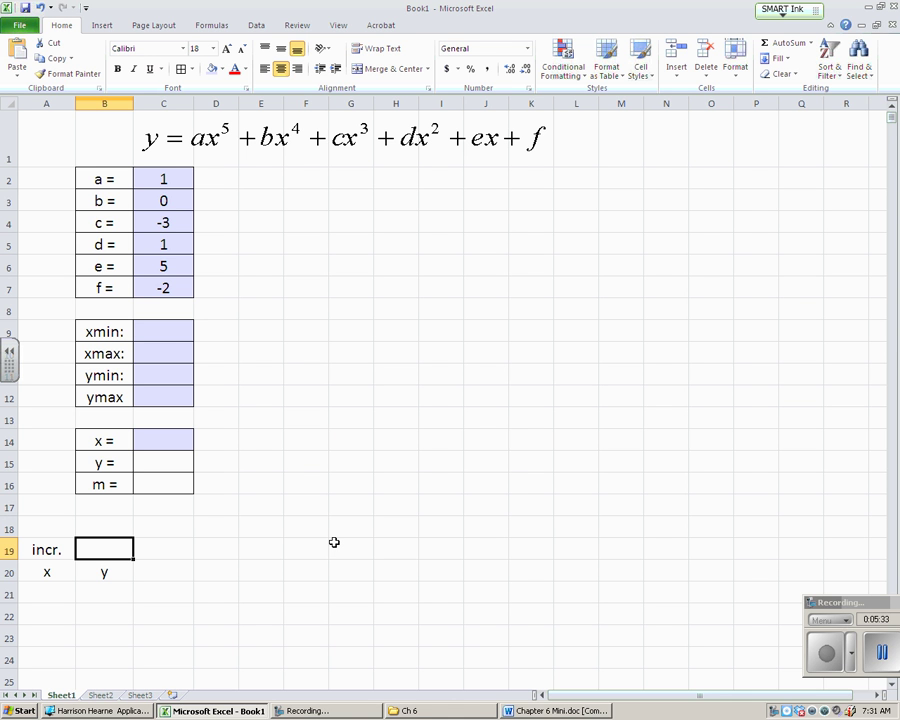
- Set xmin to -5 in cell C9 and xmax to 5 in cell C10
{"action": "left_click", "coordinate": [165, 332]}
{"action": "type", "text": "-5"}
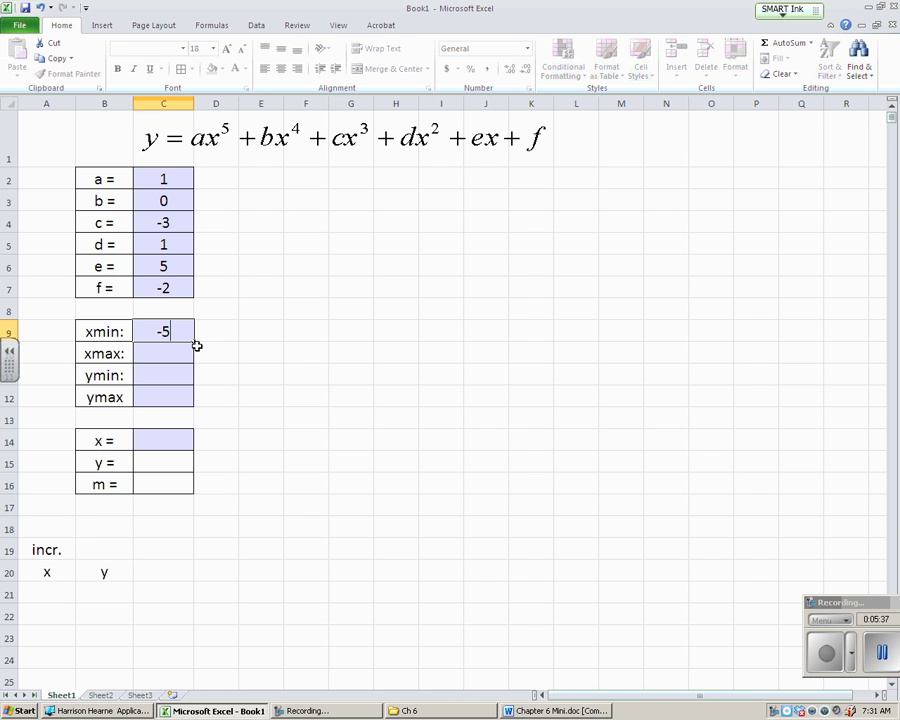
{"action": "key", "text": "Return"}
{"action": "type", "text": "5"}
{"action": "key", "text": "Return"}
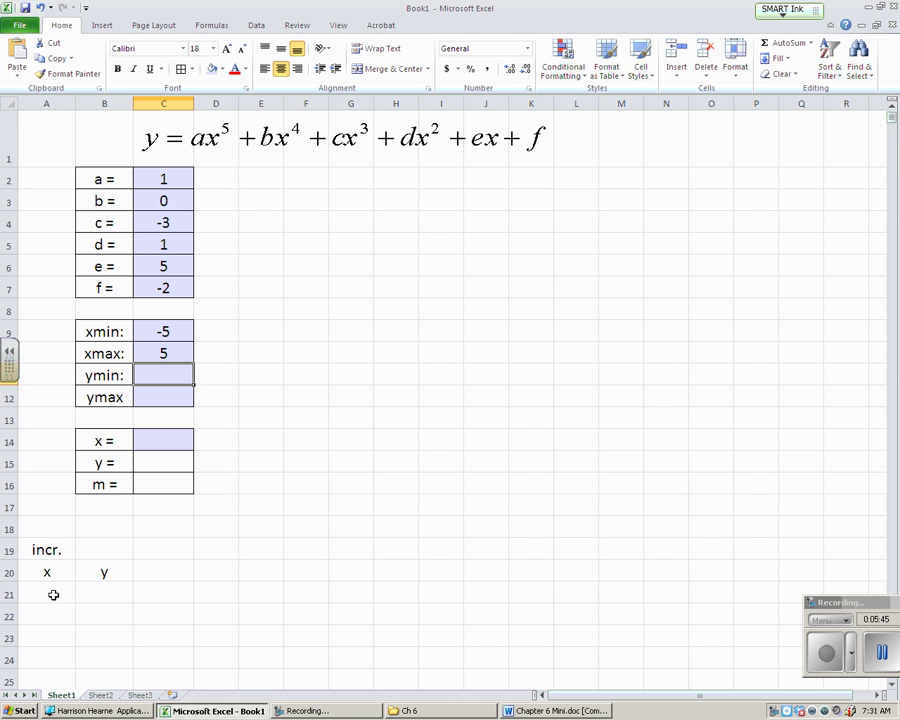
- Enter the formula =C9 in cell A21 under the x heading and clear that cell again
{"action": "left_click", "coordinate": [164, 334]}
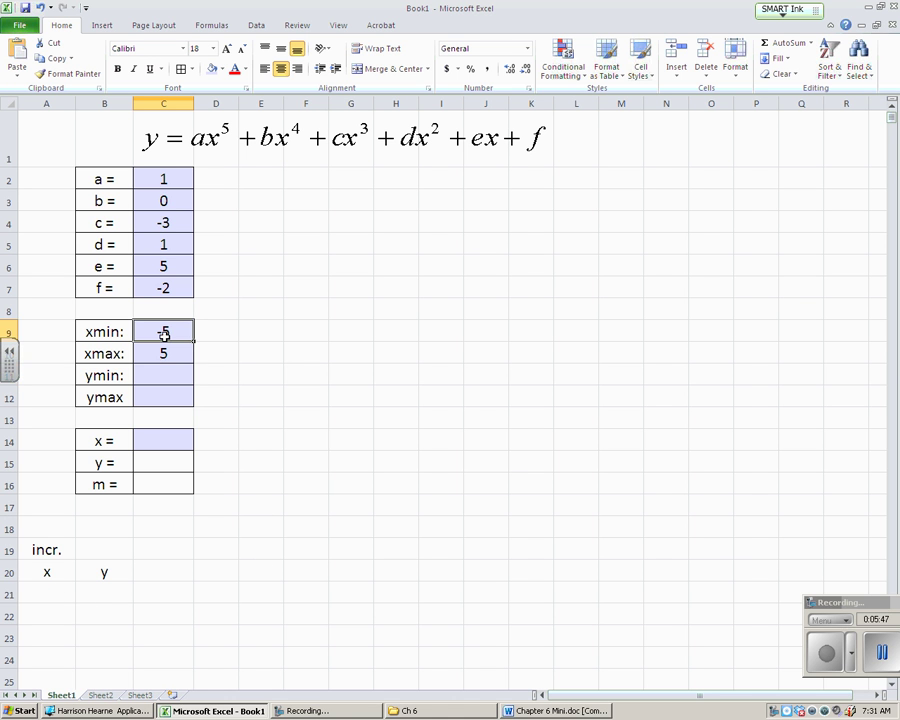
{"action": "left_click", "coordinate": [49, 591]}
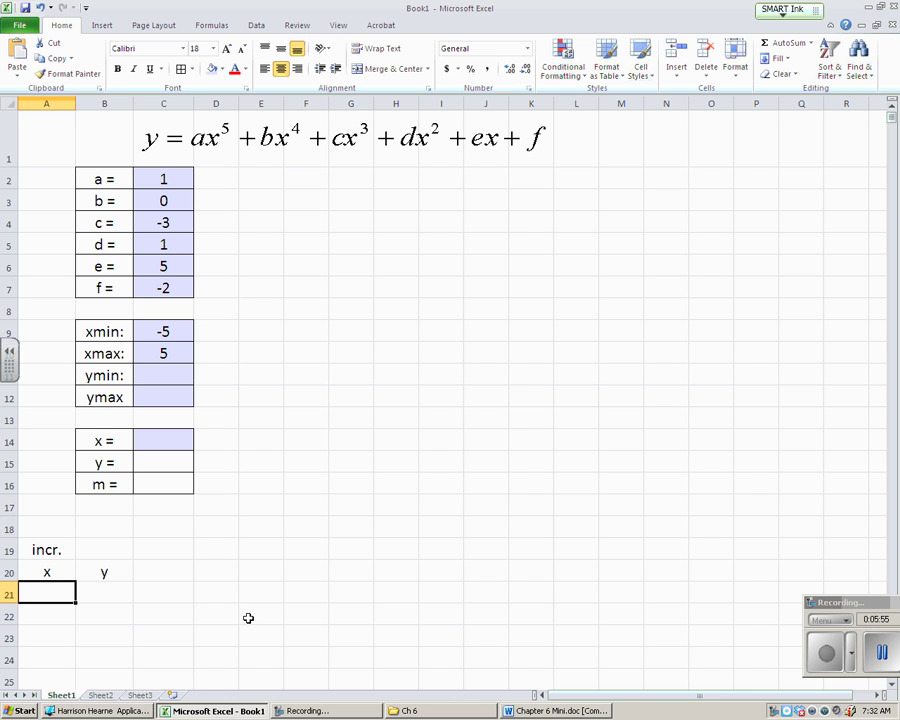
{"action": "type", "text": "="}
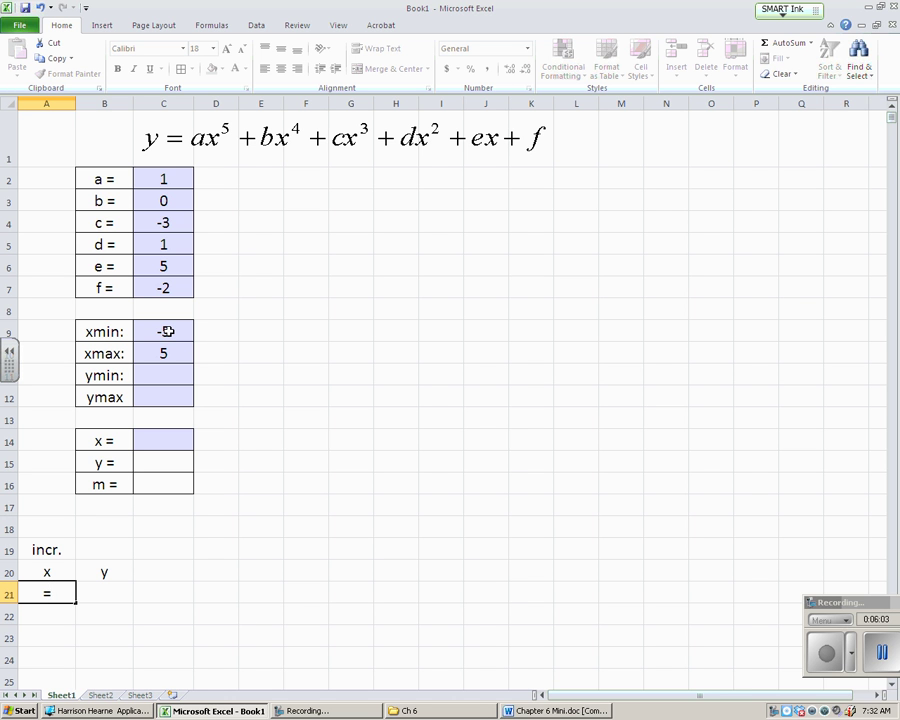
{"action": "type", "text": "c9"}
{"action": "key", "text": "Return"}
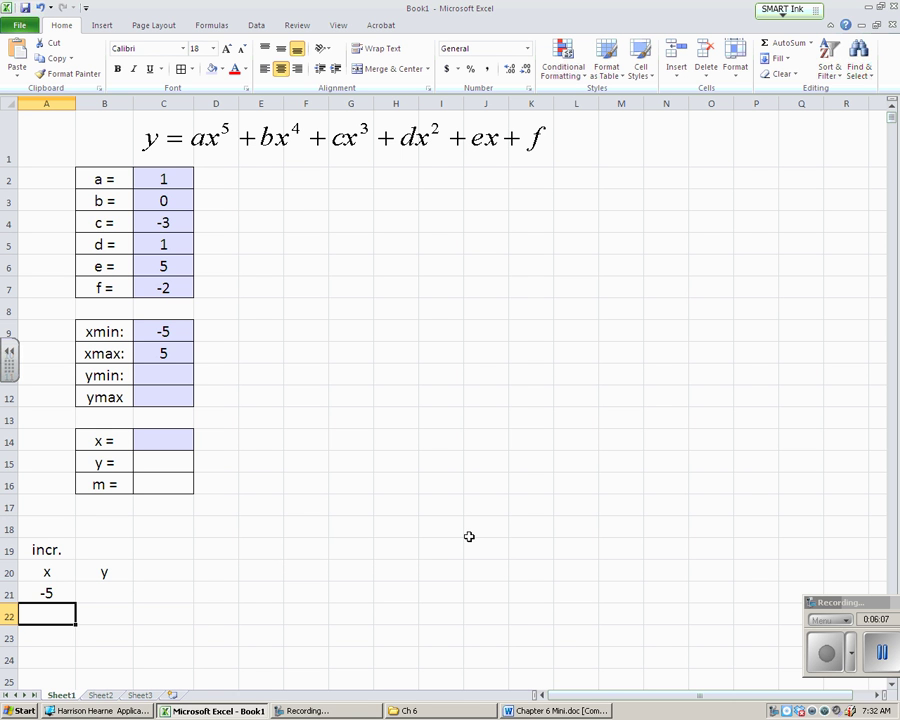
{"action": "left_click", "coordinate": [53, 592]}
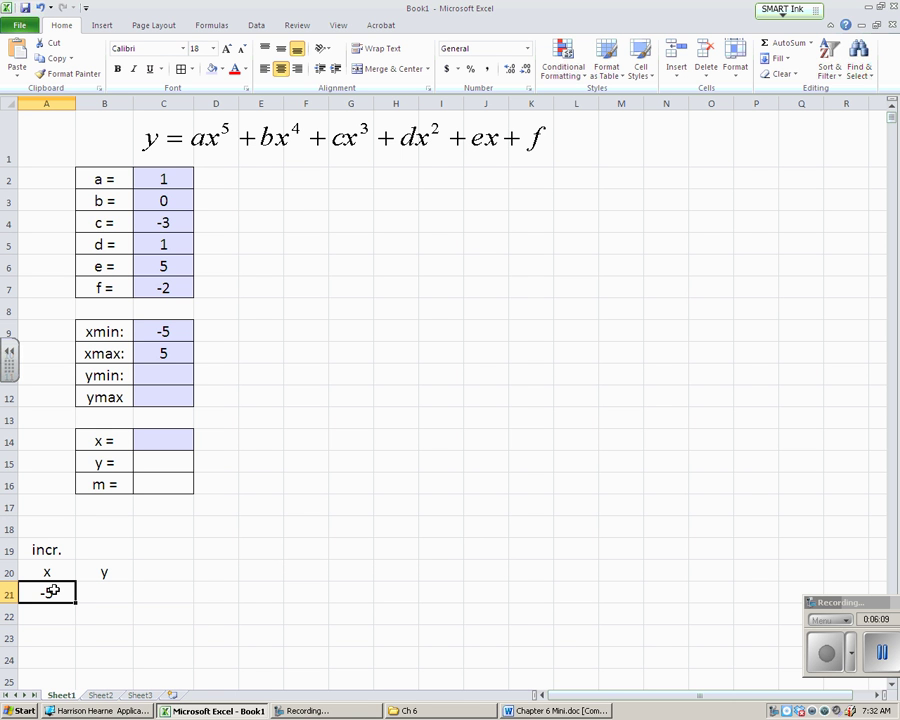
{"action": "key", "text": "Delete"}
- Link the first x value in cell A21 to the xmin cell with the formula =C9
{"action": "type", "text": "="}
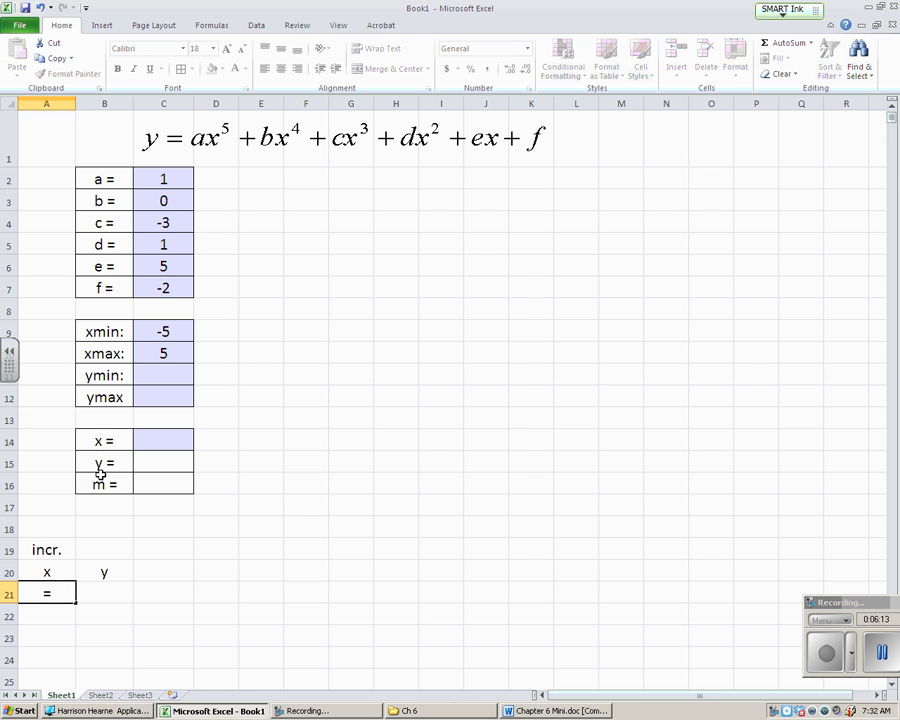
{"action": "left_click", "coordinate": [162, 331]}
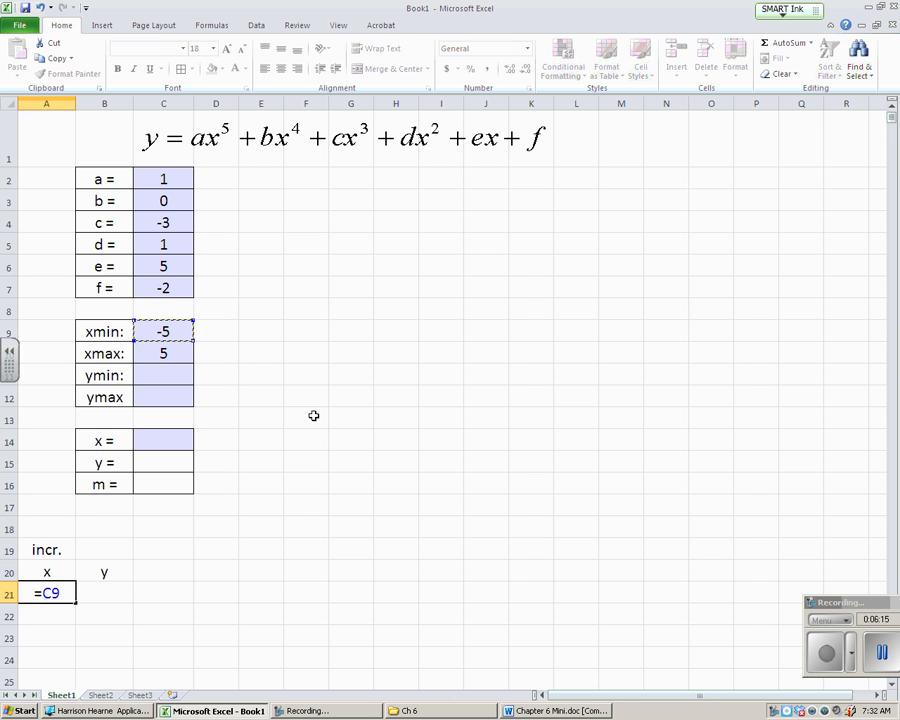
{"action": "key", "text": "Return"}
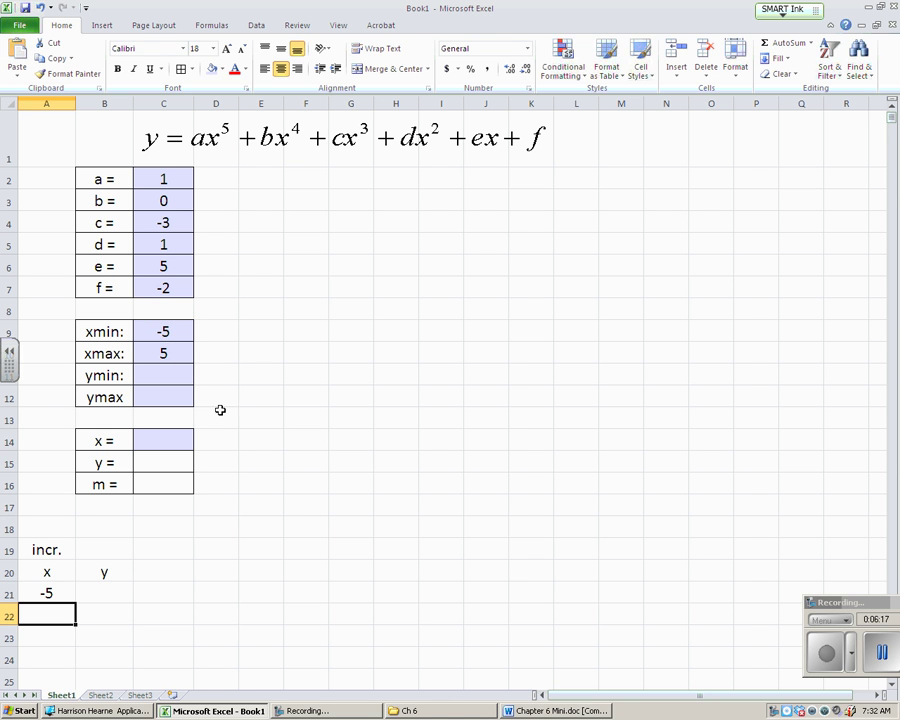
- Test the link in cell A21 by setting xmin to -8, and restore xmin to -5
{"action": "left_click", "coordinate": [50, 594]}
{"action": "left_click", "coordinate": [170, 334]}
{"action": "type", "text": "-8"}
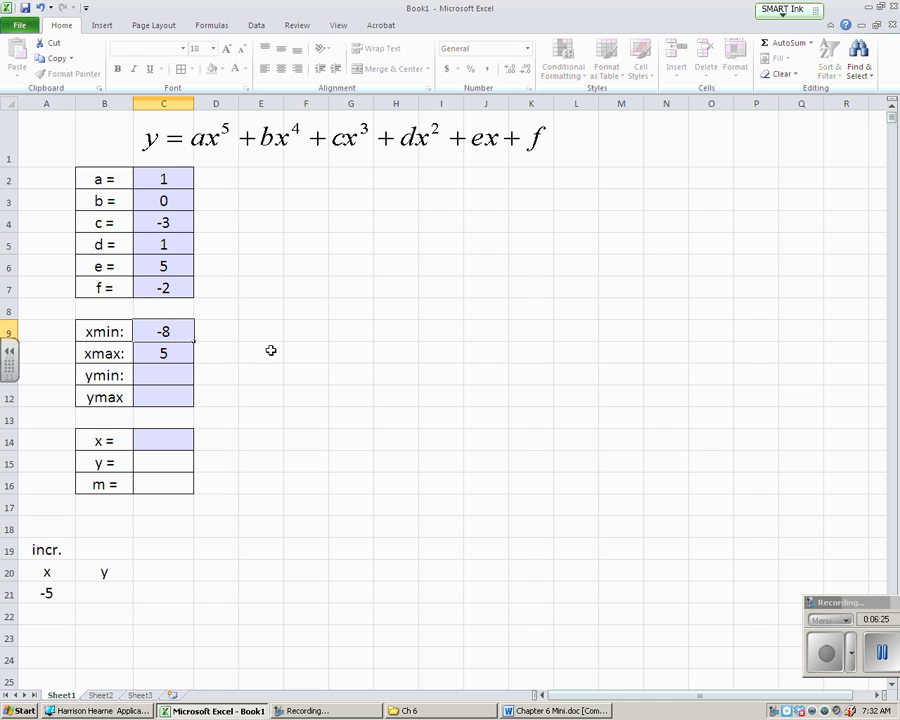
{"action": "key", "text": "Return"}
{"action": "left_click", "coordinate": [44, 593]}
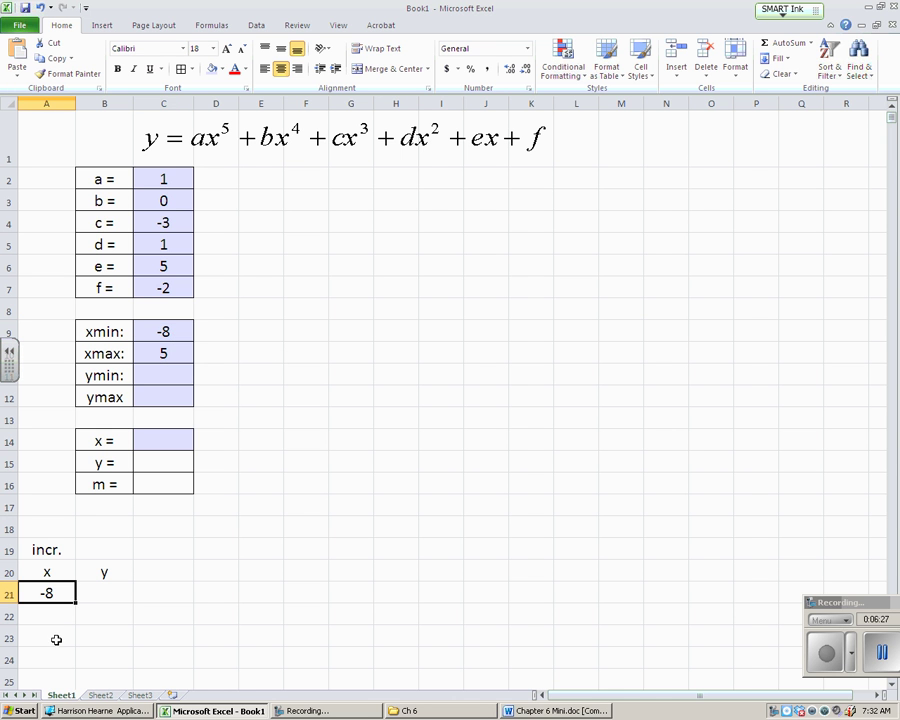
{"action": "left_click", "coordinate": [163, 331]}
{"action": "type", "text": "-5"}
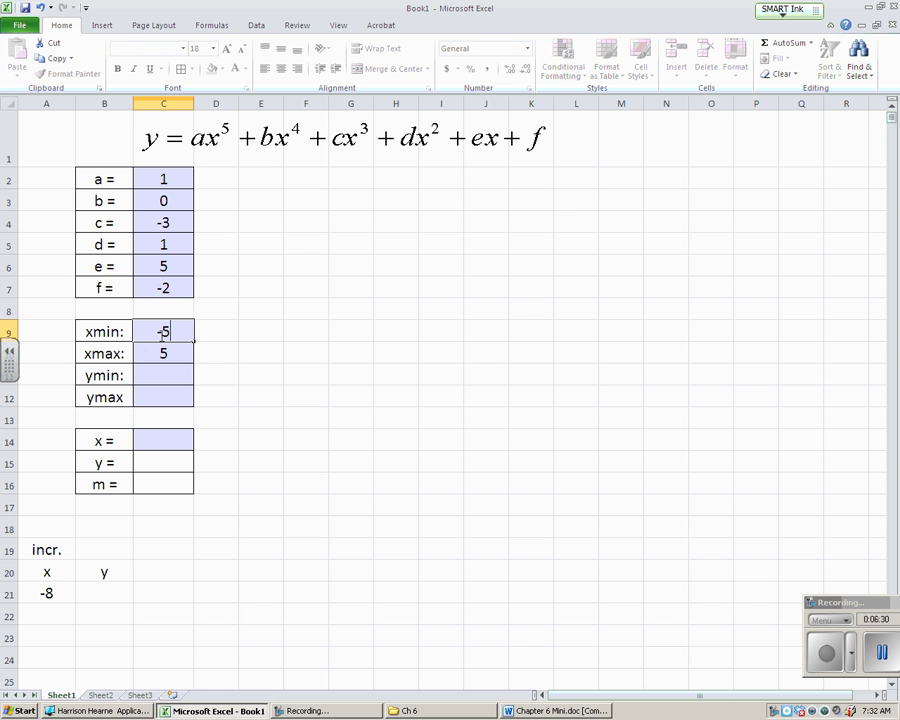
{"action": "key", "text": "Return"}
- Calculate the increment in cell B19 with the formula =(C10-C9)/10000 and widen column B slightly
{"action": "left_click", "coordinate": [108, 552]}
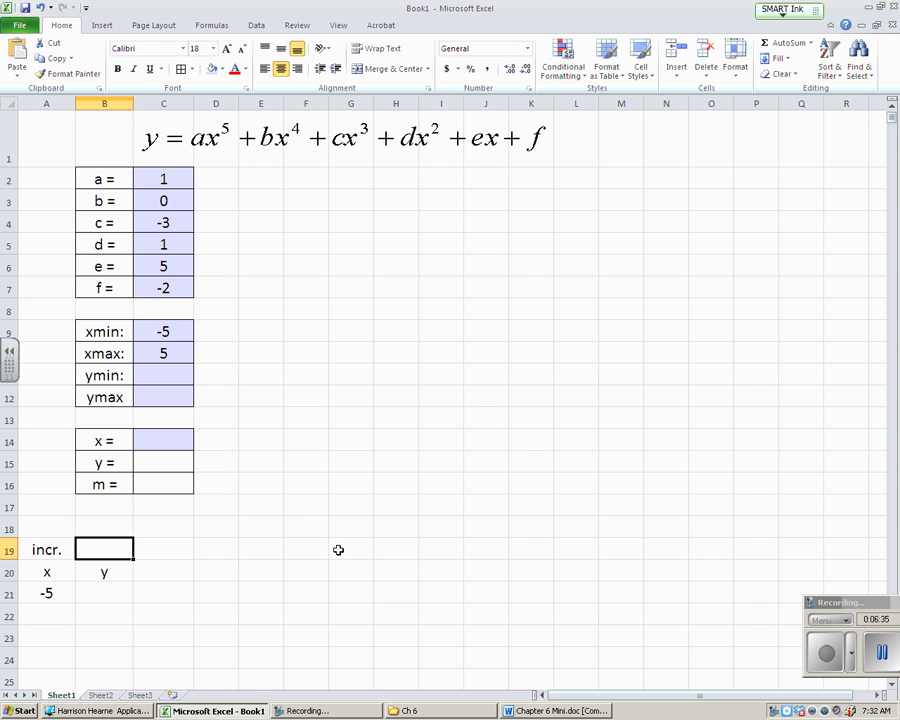
{"action": "type", "text": "=("}
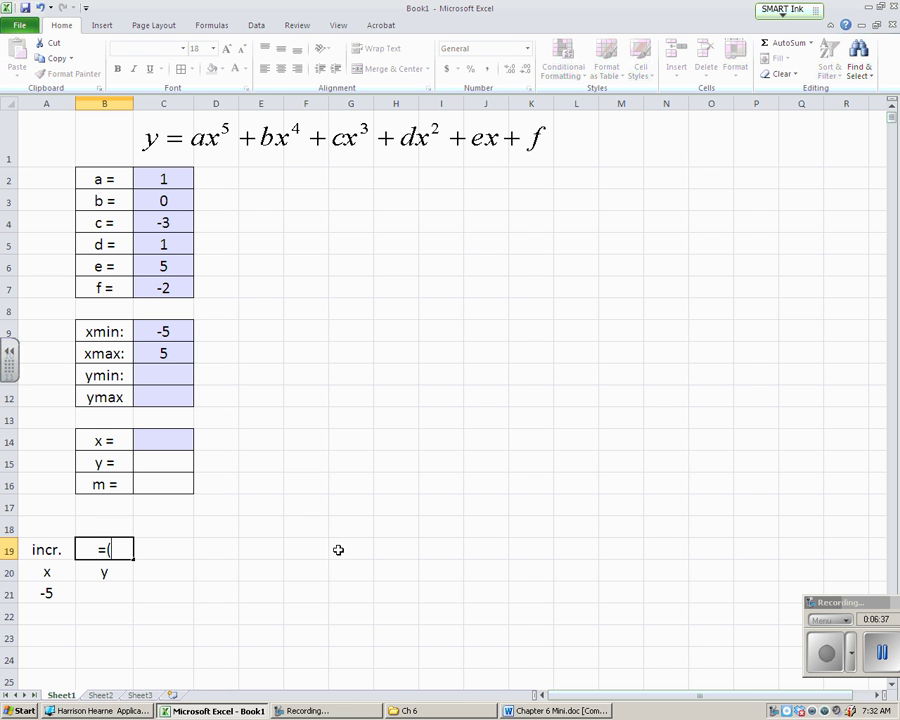
{"action": "left_click", "coordinate": [166, 354]}
{"action": "type", "text": "-"}
{"action": "left_click", "coordinate": [166, 334]}
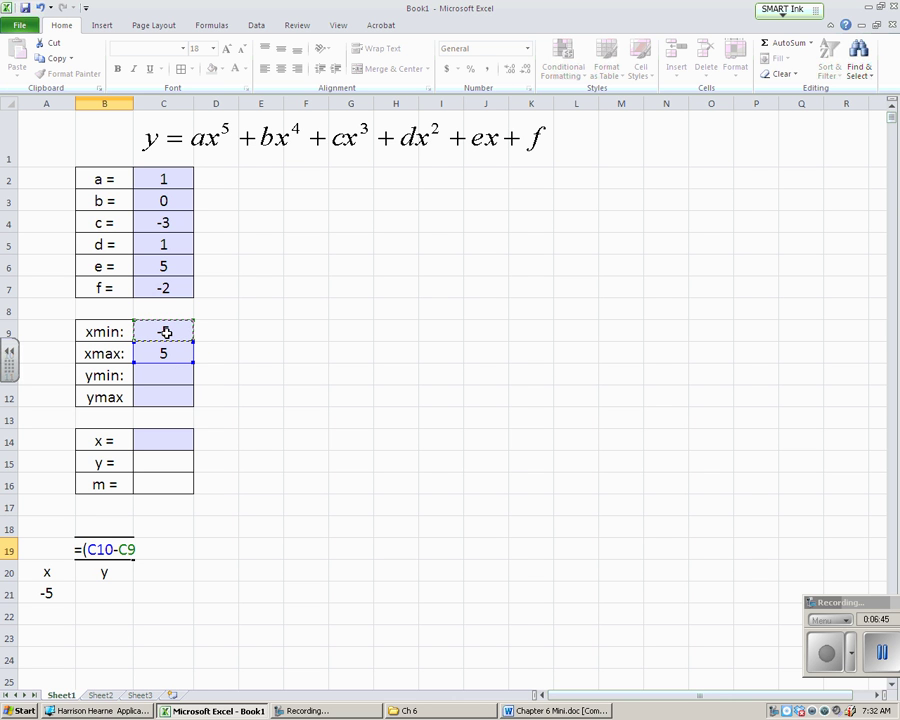
{"action": "type", "text": ")/"}
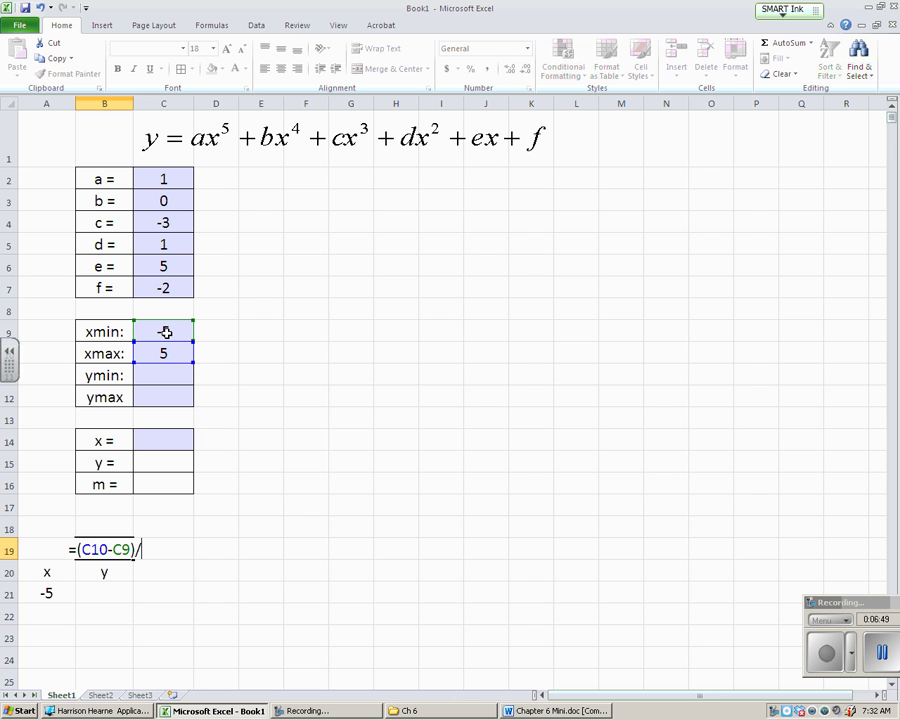
{"action": "type", "text": "10000"}
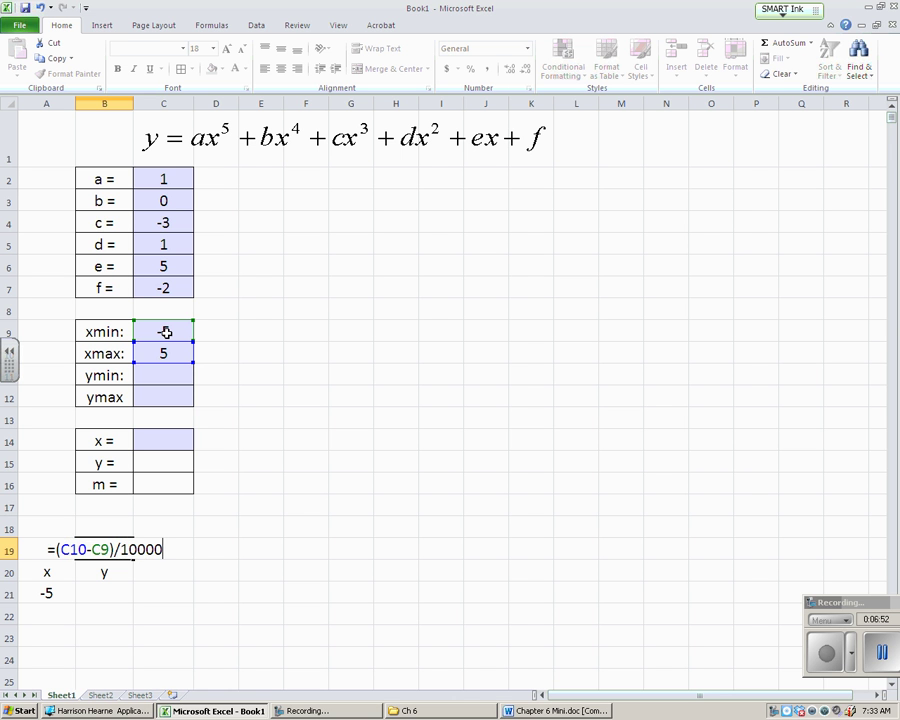
{"action": "key", "text": "Return"}
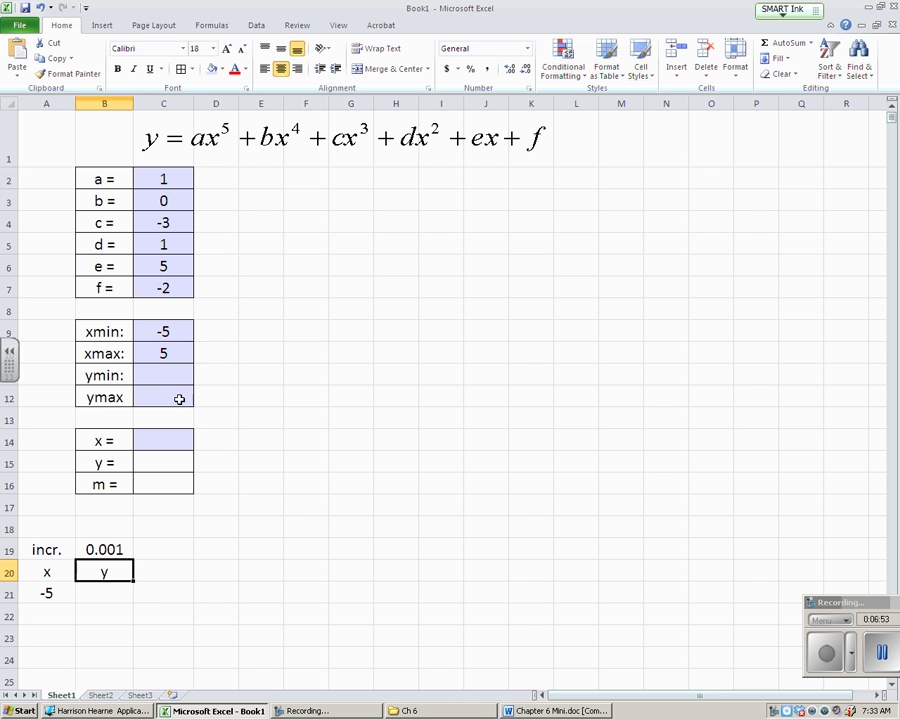
{"action": "mouse_move", "coordinate": [133, 105]}
{"action": "left_mouse_down"}
{"action": "mouse_move", "coordinate": [114, 106]}
{"action": "mouse_move", "coordinate": [136, 105]}
{"action": "left_mouse_up"}
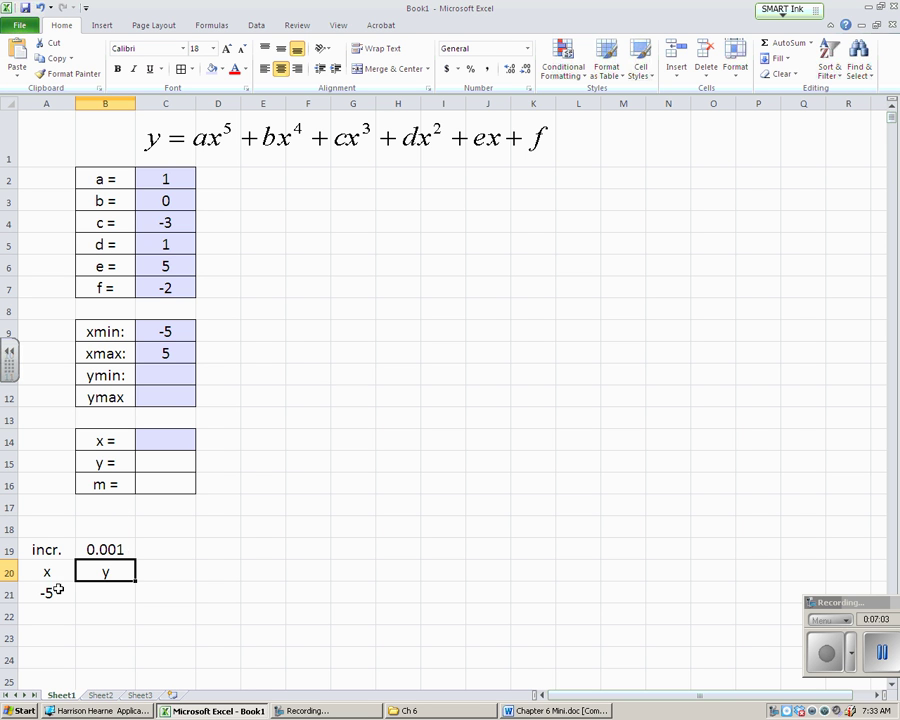
{"action": "left_click", "coordinate": [162, 330]}
{"action": "left_click", "coordinate": [166, 352]}
{"action": "type", "text": "5"}
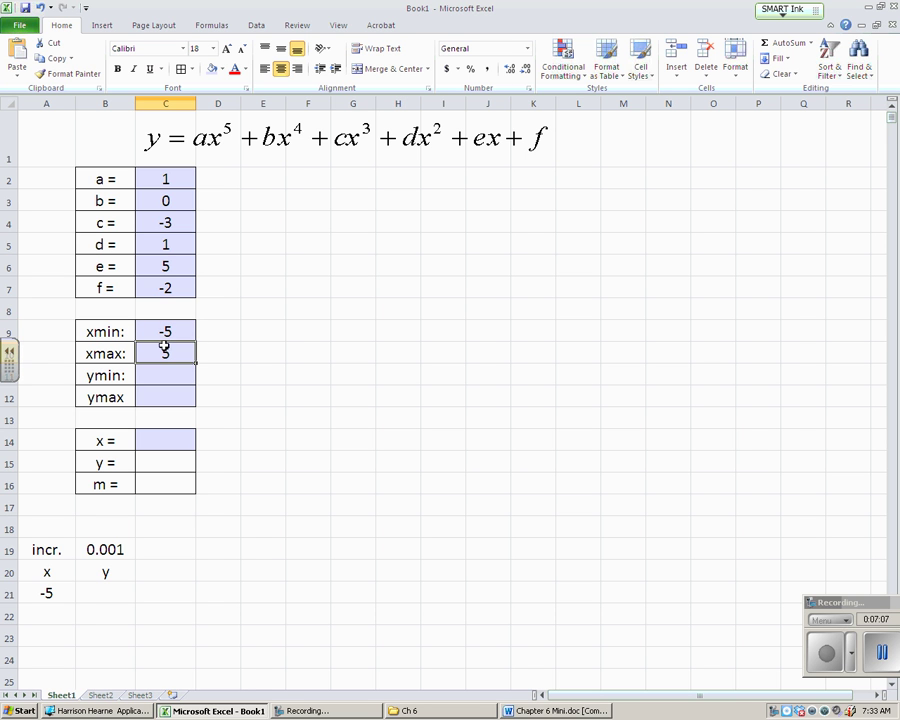
- Calculate the second x value in cell A22 with the formula =A21+B$19 and widen column A slightly
{"action": "left_click", "coordinate": [50, 614]}
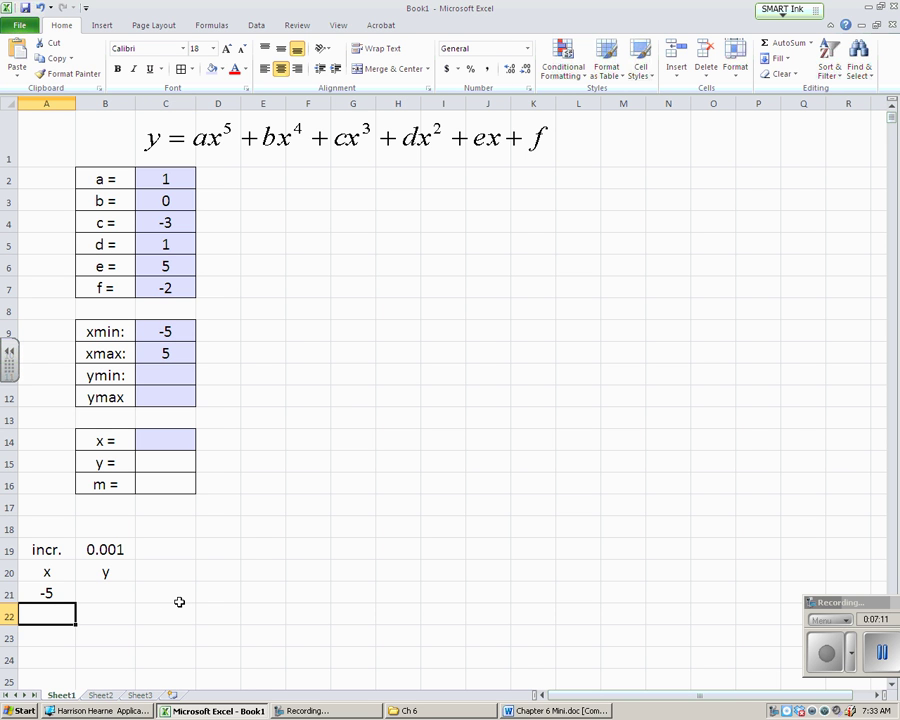
{"action": "type", "text": "="}
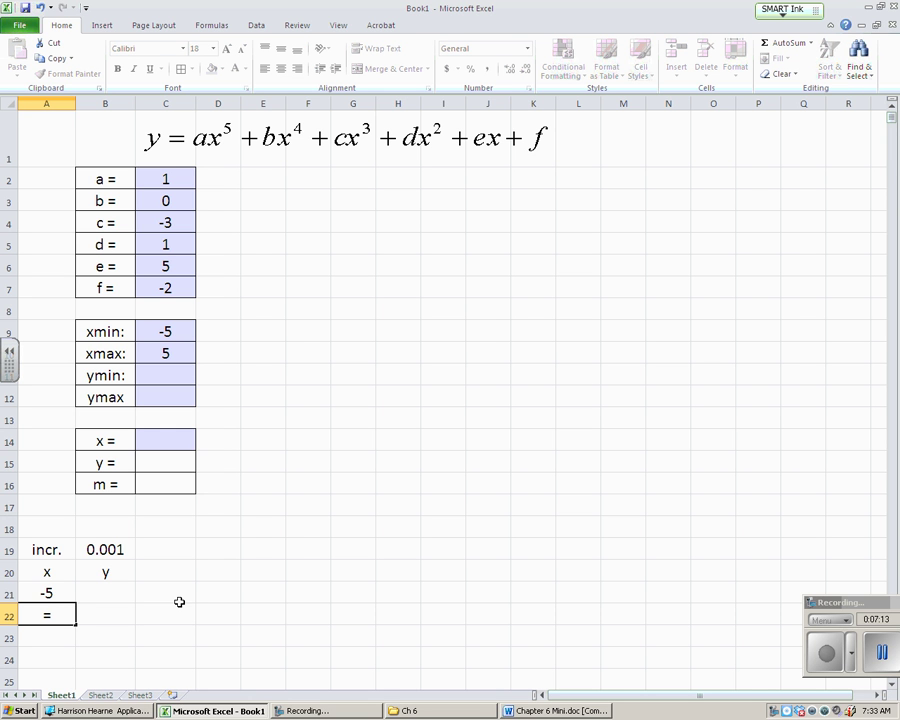
{"action": "left_click", "coordinate": [48, 592]}
{"action": "type", "text": "+"}
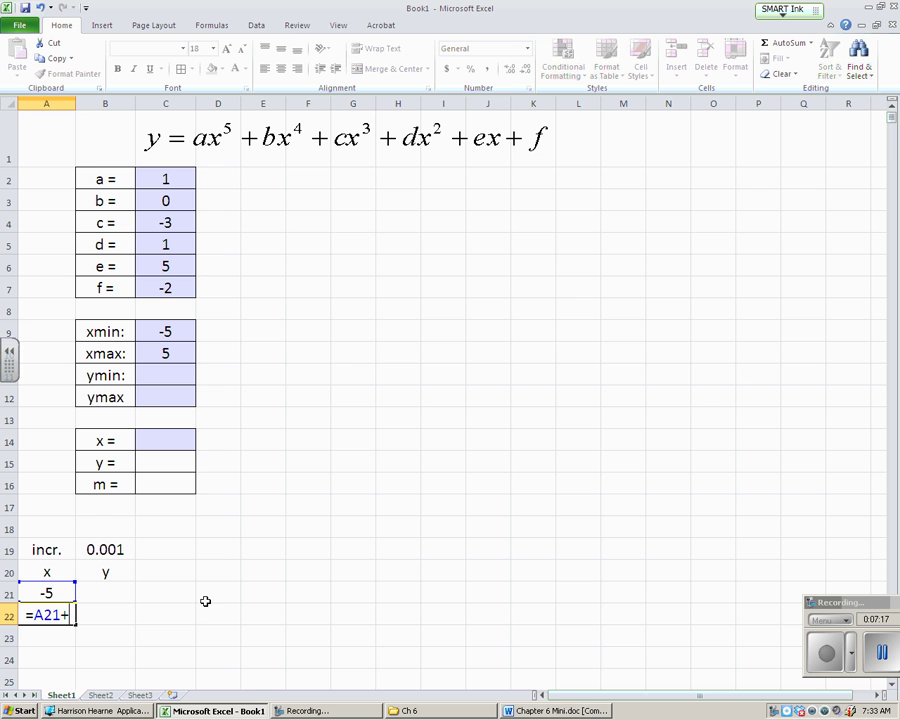
{"action": "left_click", "coordinate": [113, 549]}
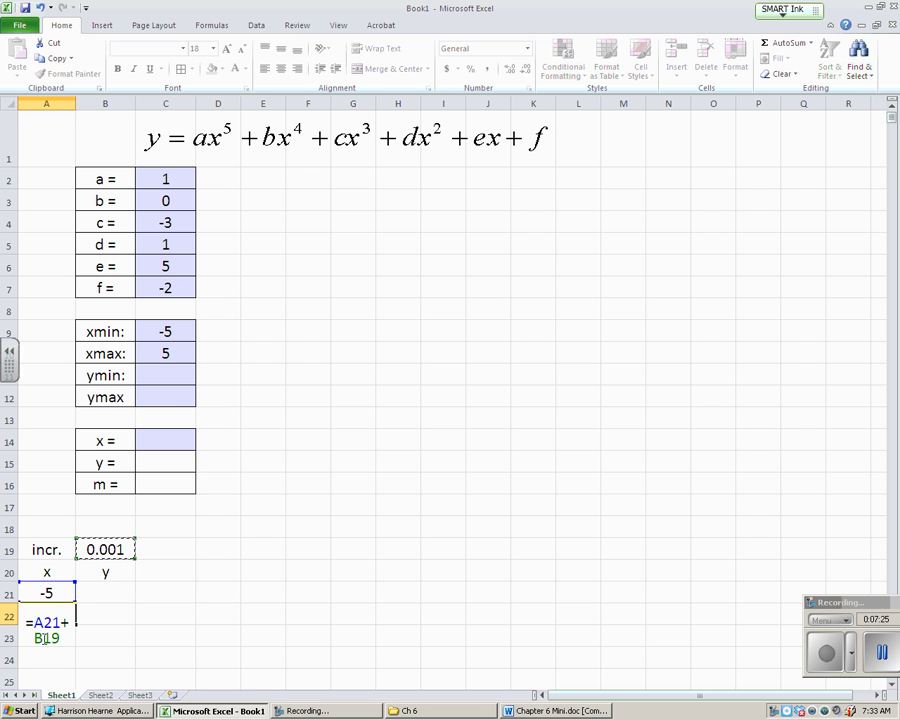
{"action": "left_click", "coordinate": [66, 633]}
{"action": "type", "text": "$"}
{"action": "key", "text": "Return"}
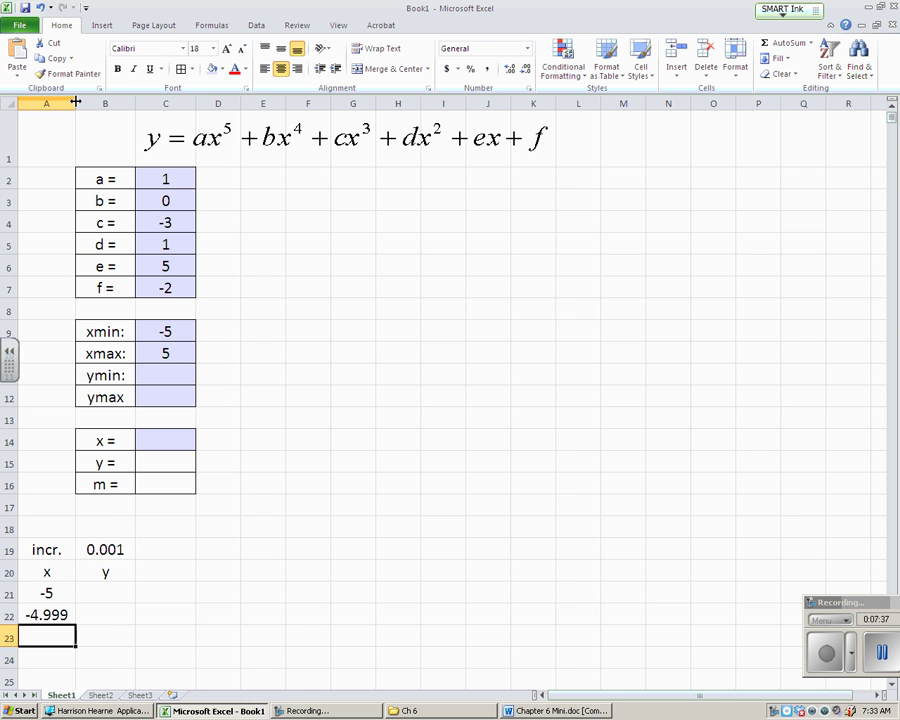
{"action": "left_click_drag", "start_coordinate": [75, 101], "coordinate": [93, 102]}
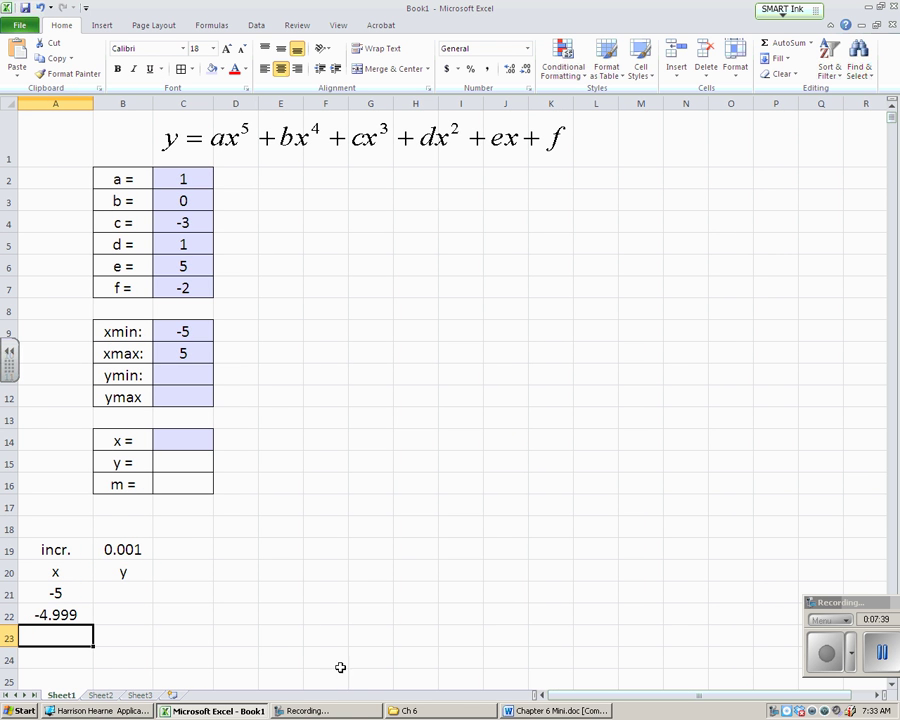
{"action": "left_click", "coordinate": [385, 460]}
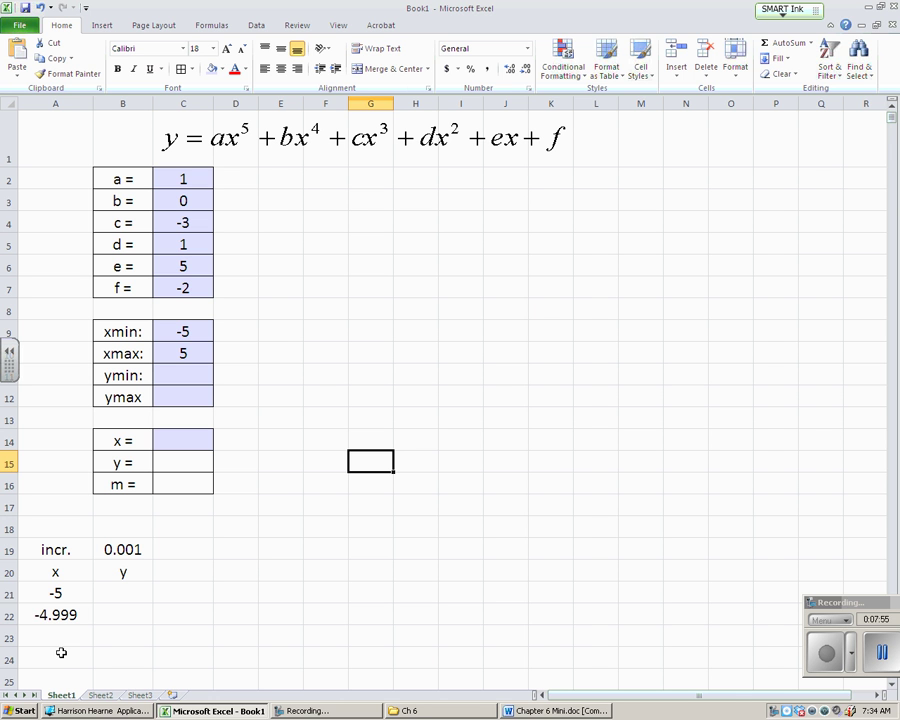
- Review the formula in cell A22 and fill it down the x column through cell A29
{"action": "double_click", "coordinate": [62, 615]}
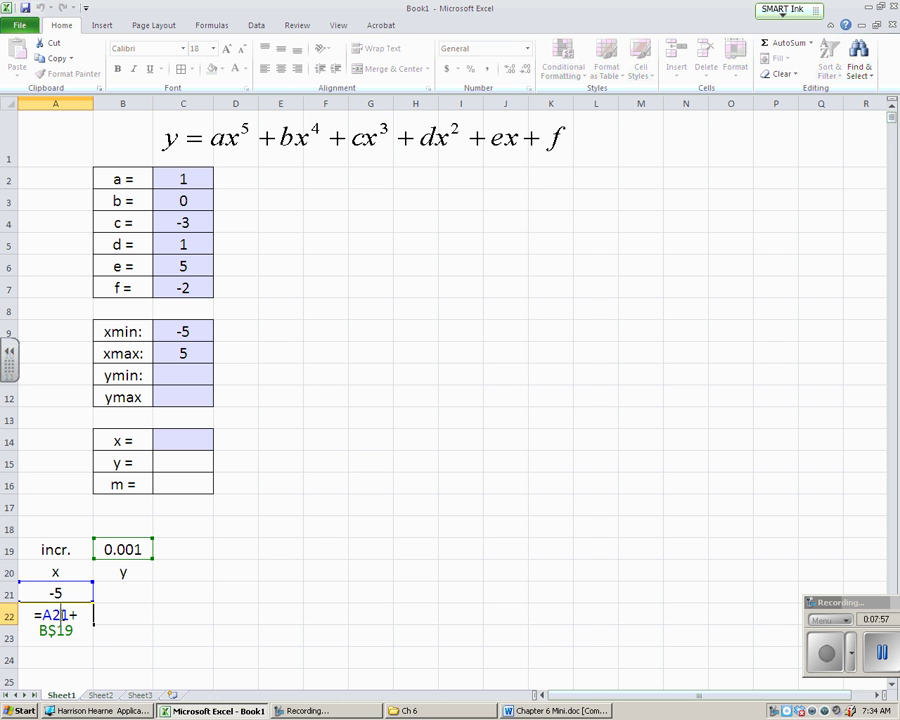
{"action": "key", "text": "Return"}
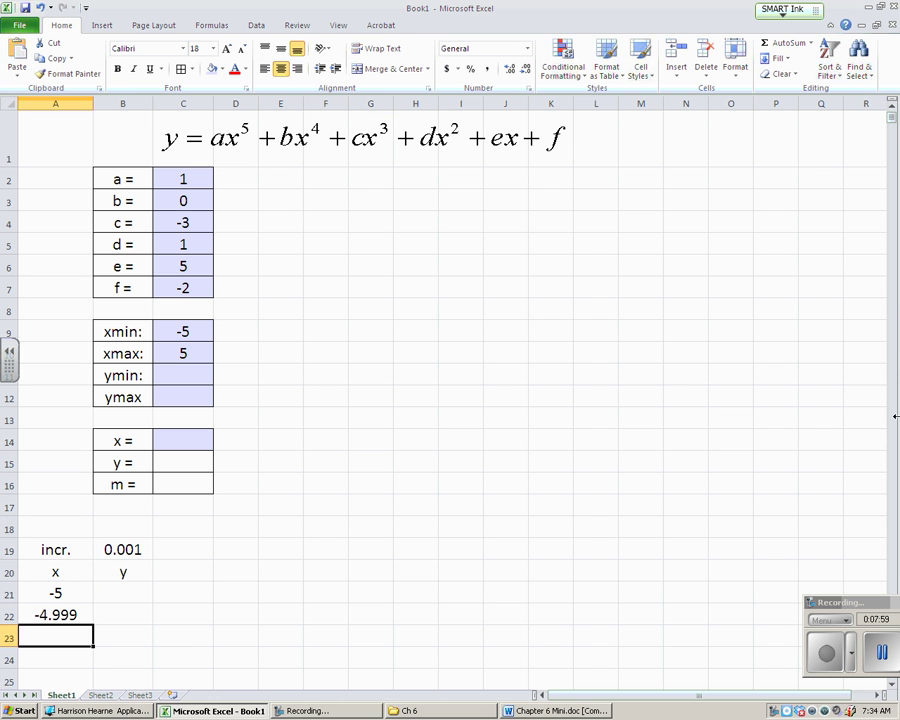
{"action": "left_click", "coordinate": [890, 365]}
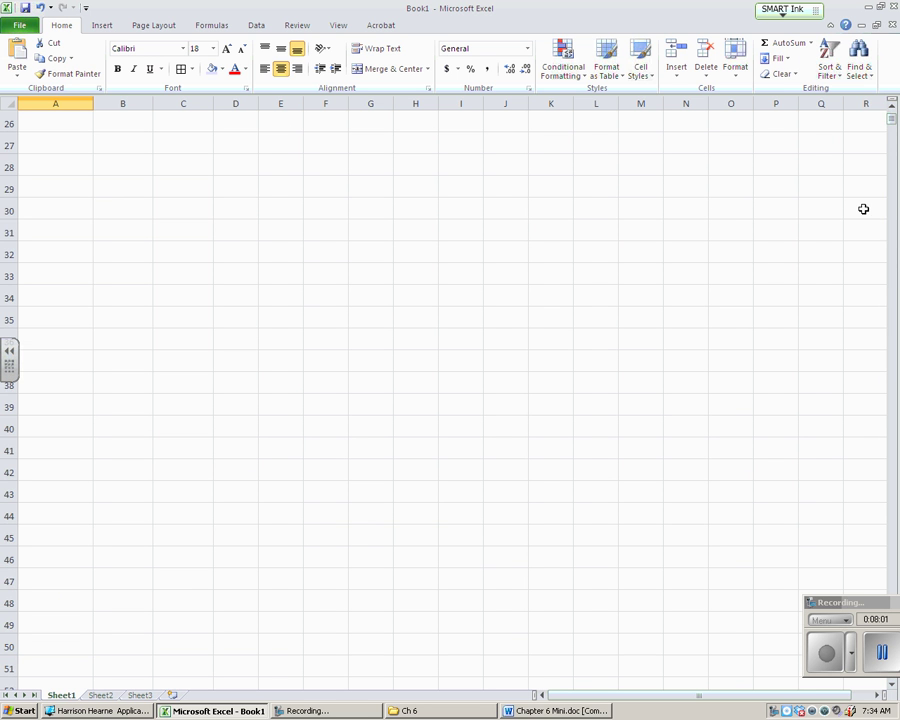
{"action": "scroll", "coordinate": [895, 117], "scroll_direction": "up", "scroll_amount": 4}
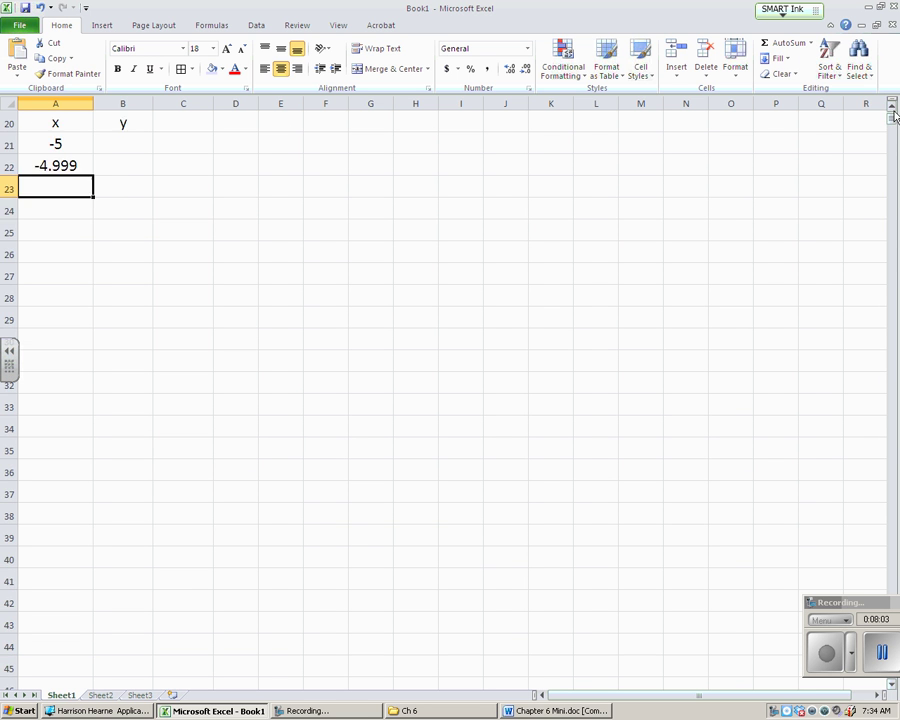
{"action": "left_click", "coordinate": [73, 253]}
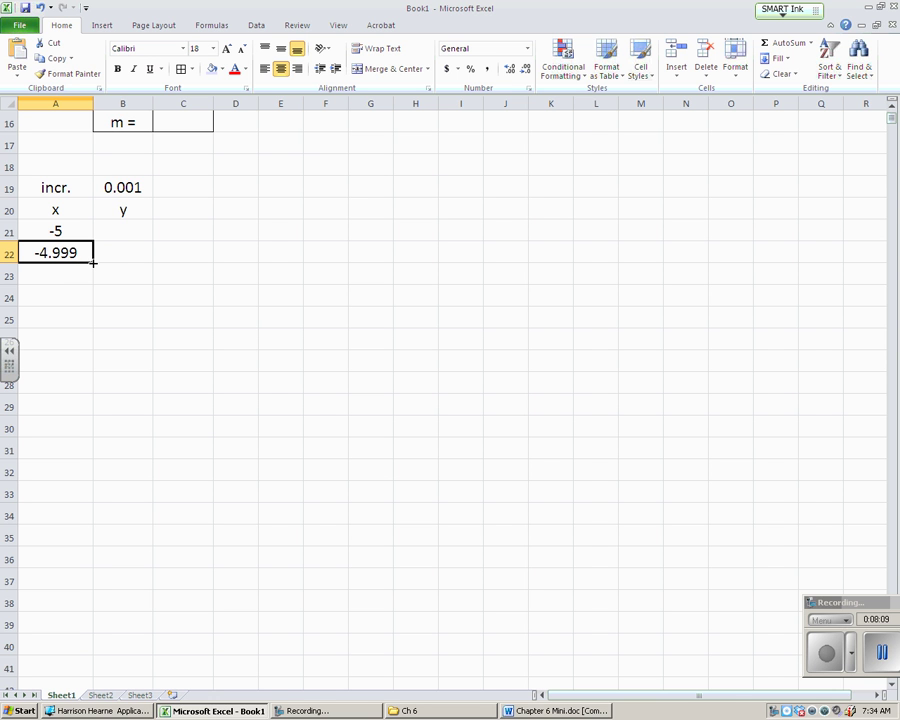
{"action": "left_click_drag", "start_coordinate": [92, 273], "coordinate": [76, 421]}
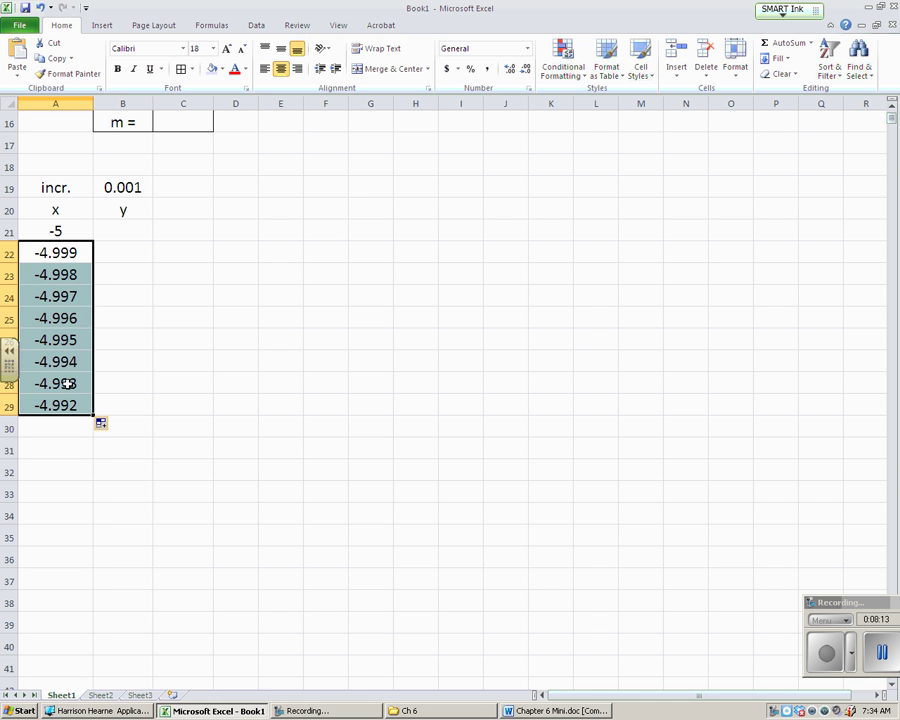
{"action": "left_click", "coordinate": [157, 317]}
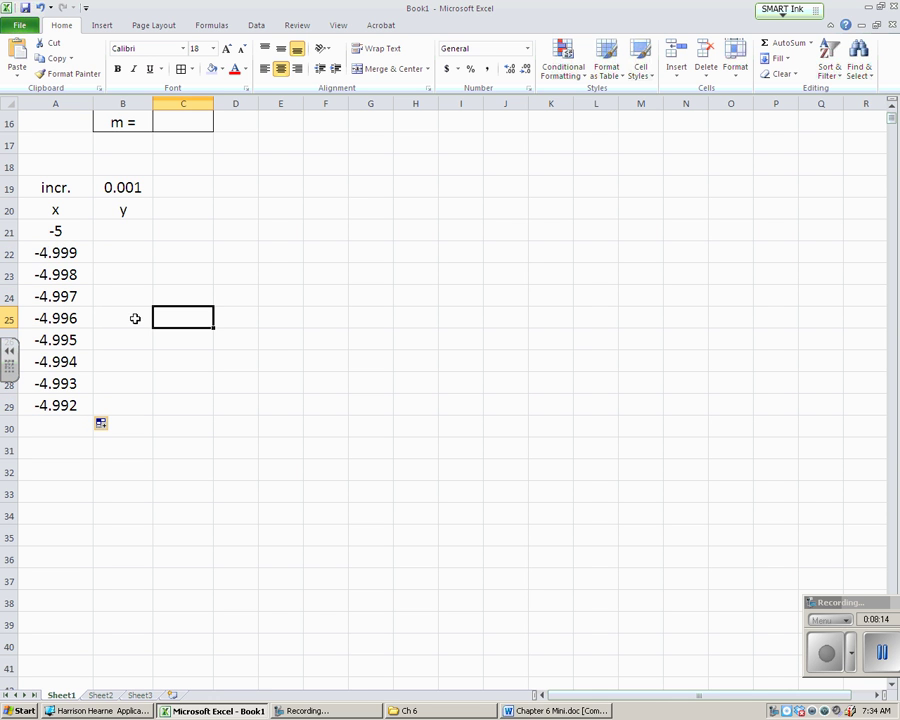
- Inspect the formulas in cells A22, A23 and A29 to compare their relative and row-locked references
{"action": "double_click", "coordinate": [62, 253]}
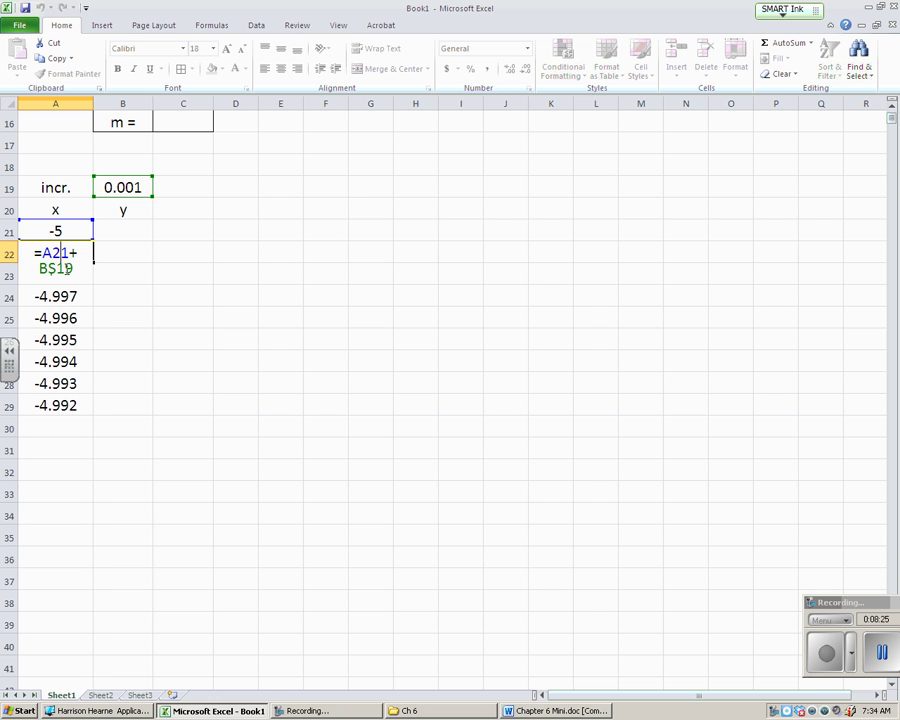
{"action": "key", "text": "Return"}
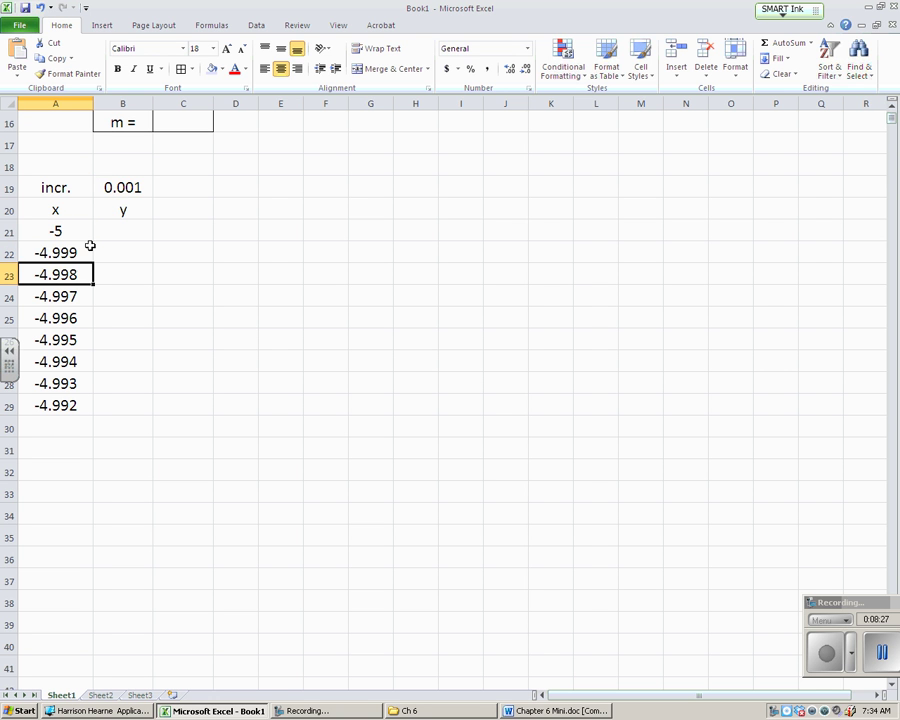
{"action": "double_click", "coordinate": [61, 274]}
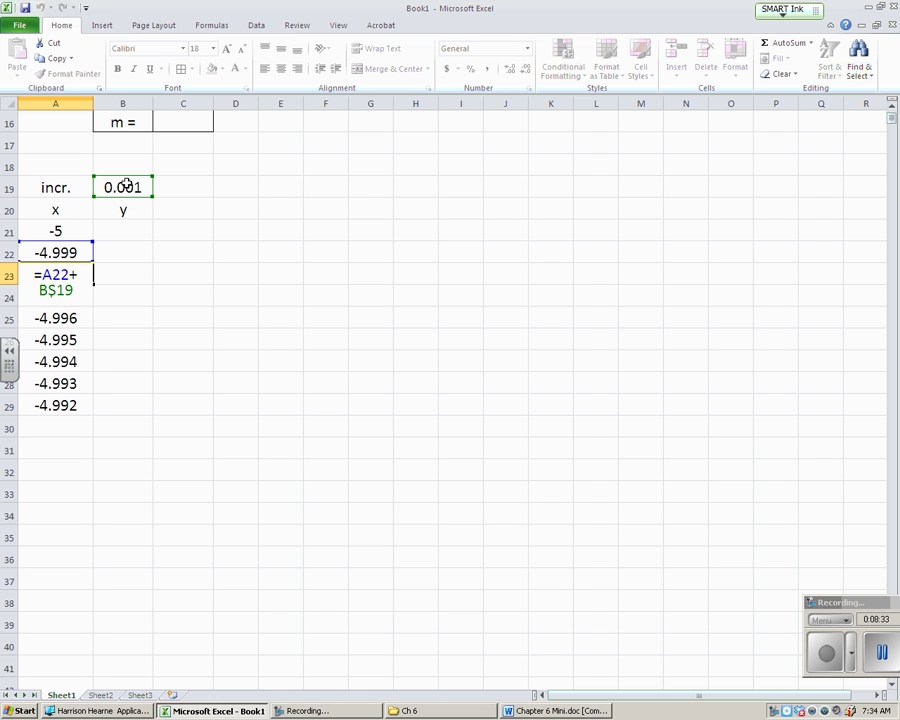
{"action": "key", "text": "Return"}
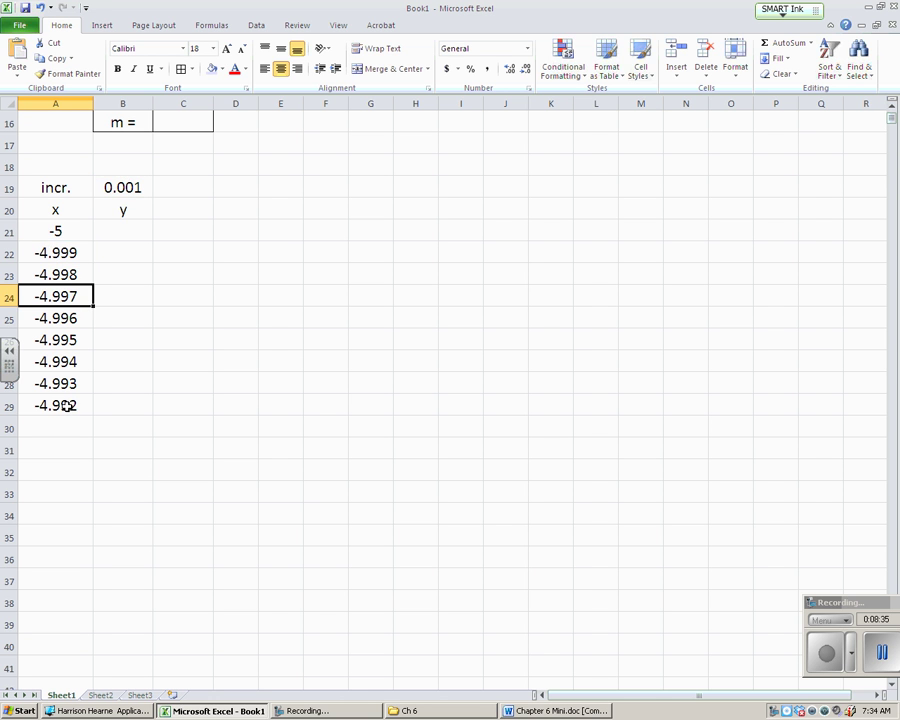
{"action": "double_click", "coordinate": [66, 405]}
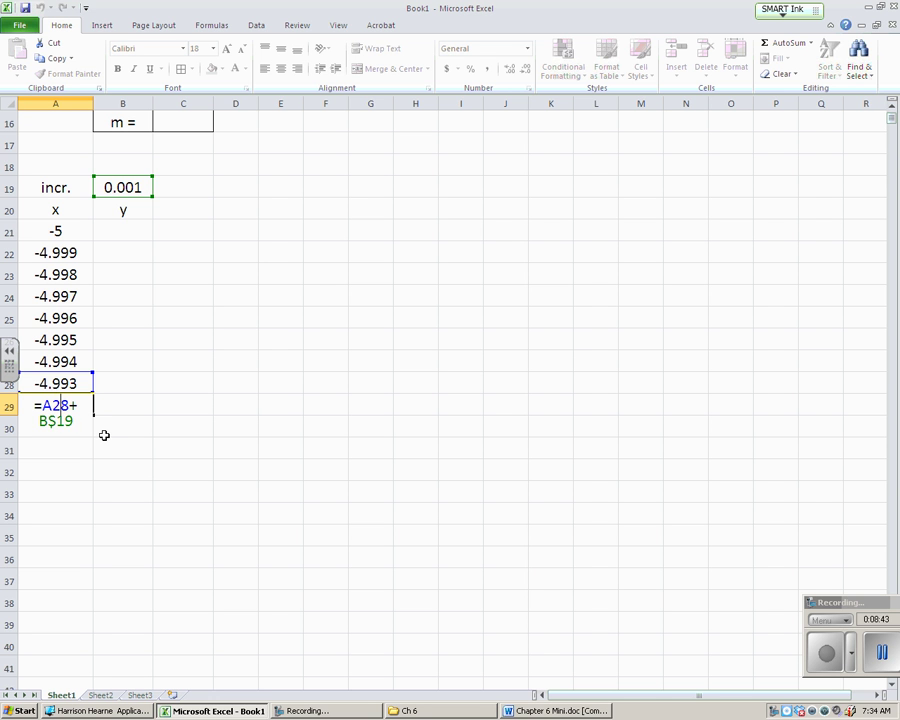
{"action": "key", "text": "Return"}
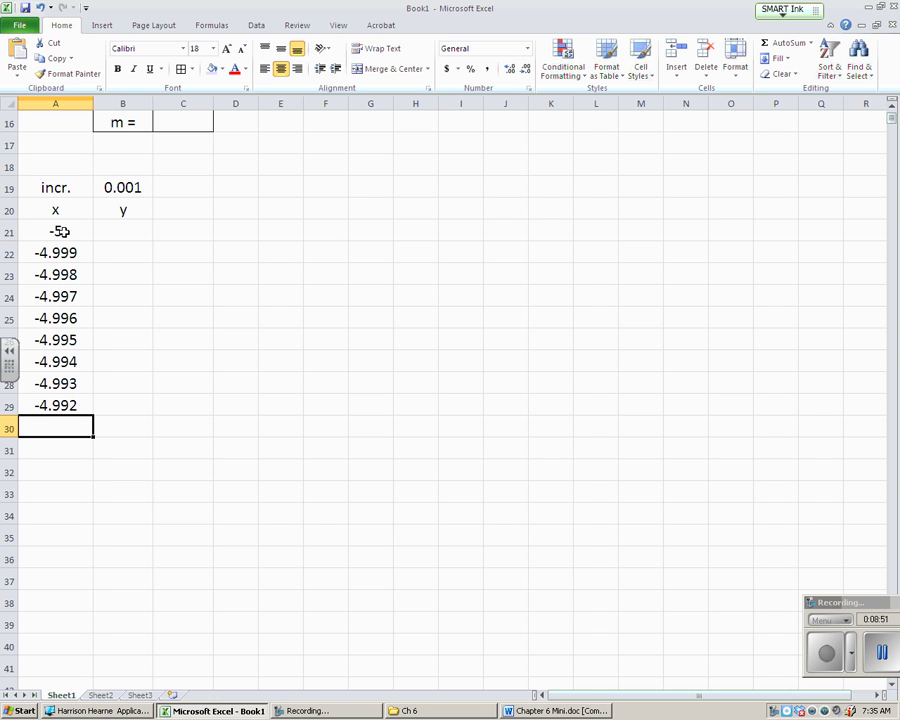
- Extend the x formula from cell A29 down column A through row 10021, where x reaches xmax
{"action": "left_click", "coordinate": [70, 405]}
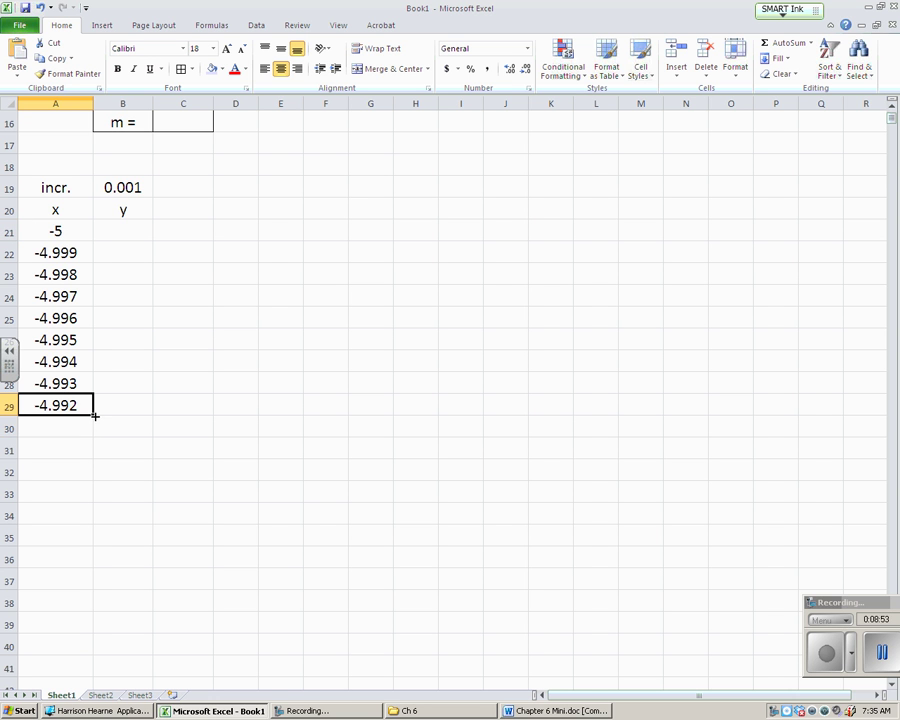
{"action": "left_click_drag", "start_coordinate": [93, 413], "coordinate": [129, 491]}
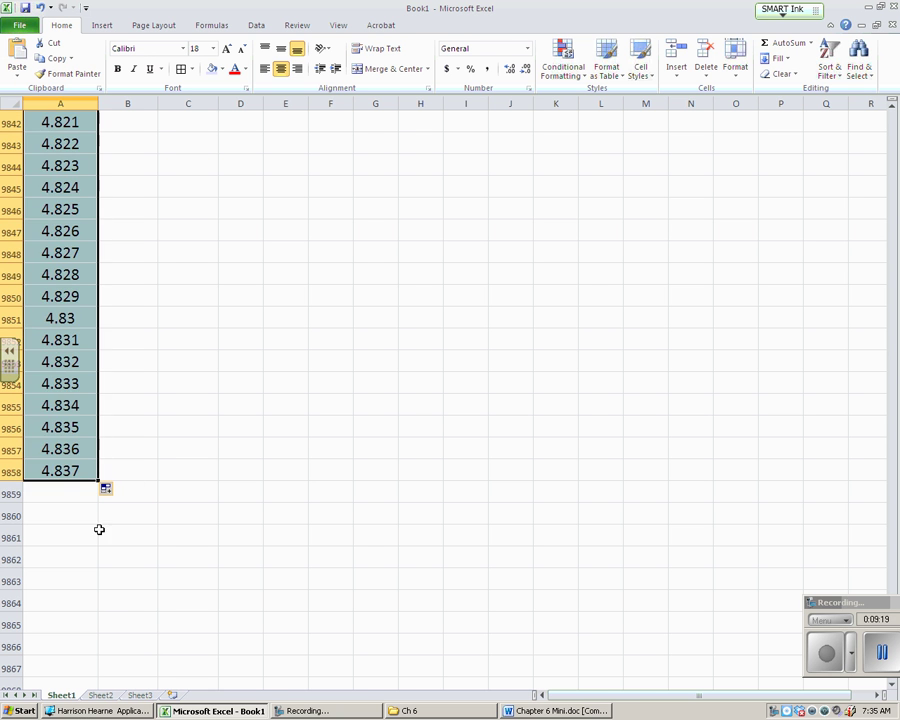
{"action": "left_click", "coordinate": [180, 490]}
{"action": "left_click", "coordinate": [64, 476]}
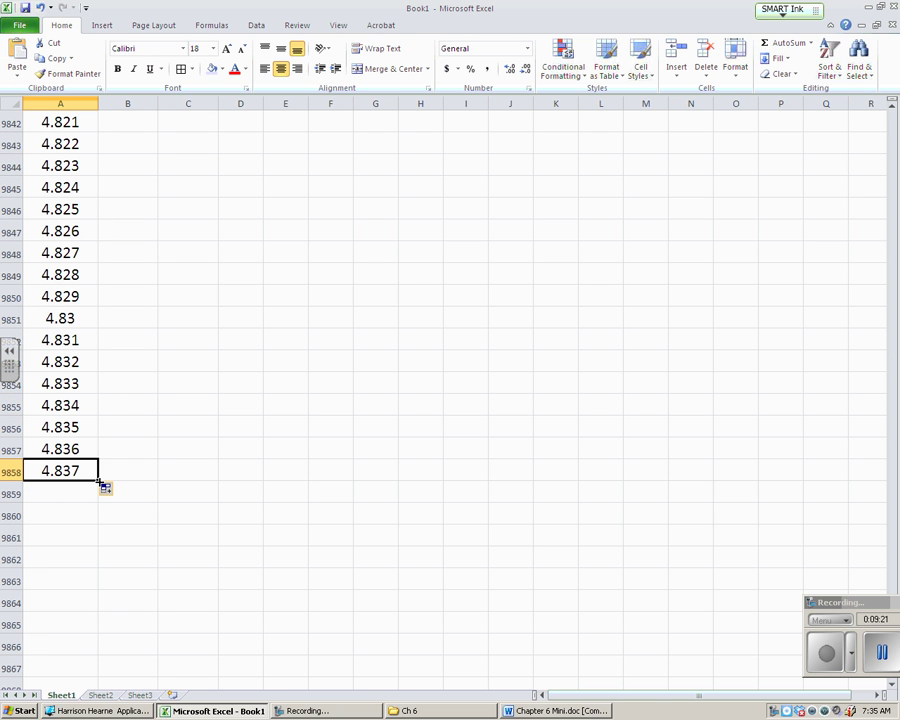
{"action": "left_click_drag", "start_coordinate": [99, 481], "coordinate": [80, 648]}
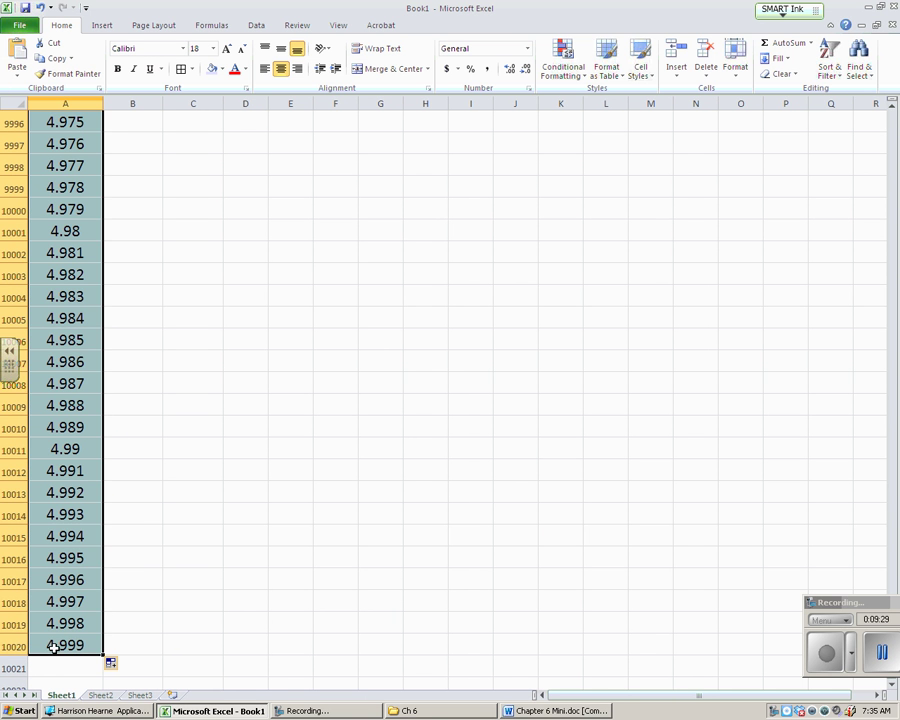
{"action": "left_click", "coordinate": [74, 644]}
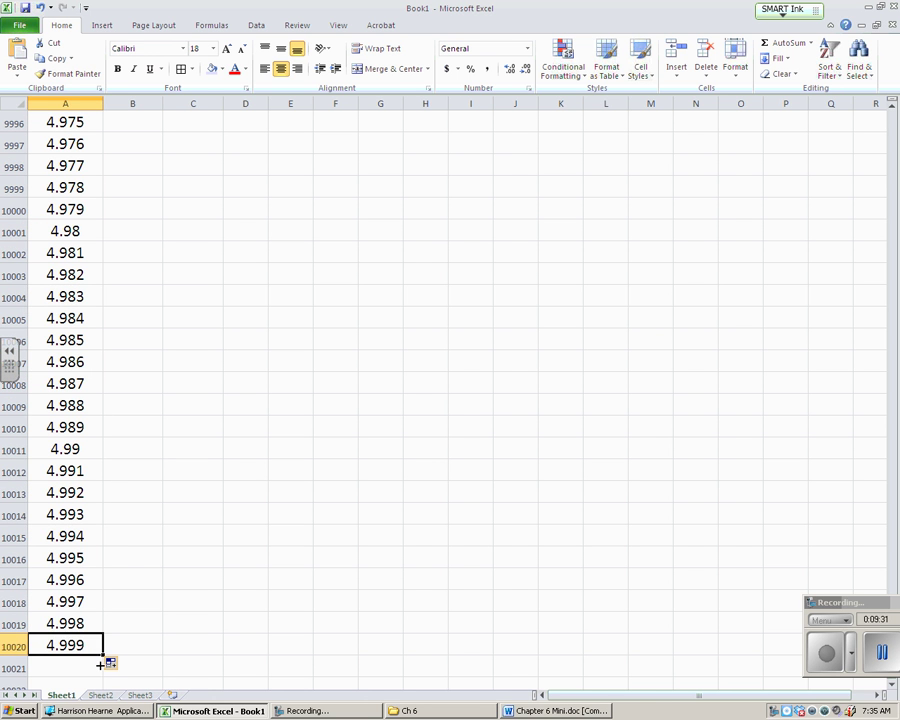
{"action": "left_click_drag", "start_coordinate": [101, 665], "coordinate": [100, 683]}
{"action": "left_click", "coordinate": [200, 557]}
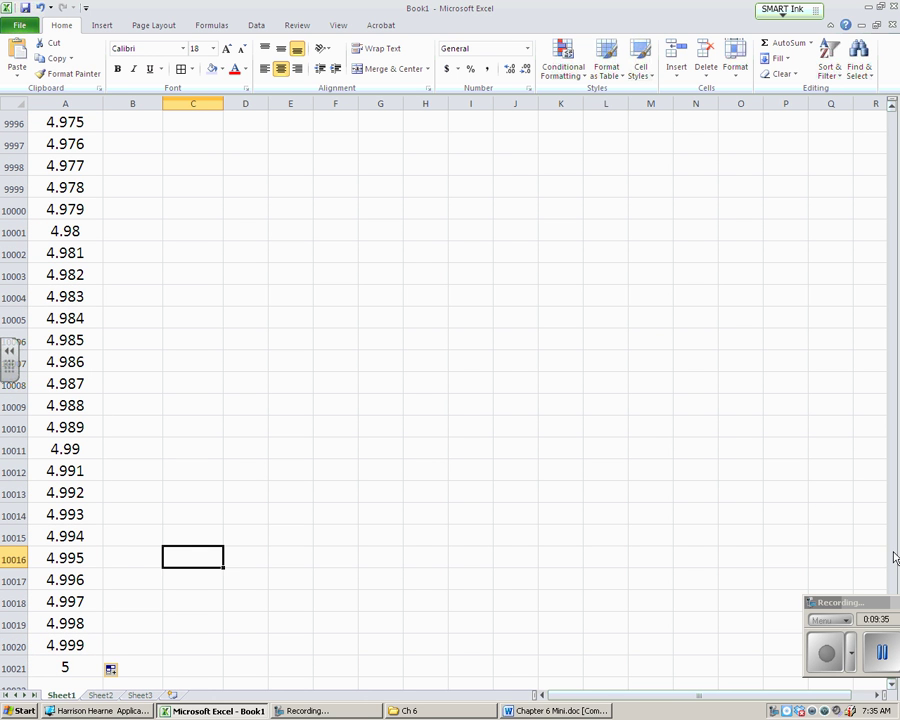
- Set xmin to -3.14 and xmax to 3.14, and check the recalculated x column and the increment cell B19
{"action": "left_click", "coordinate": [872, 598]}
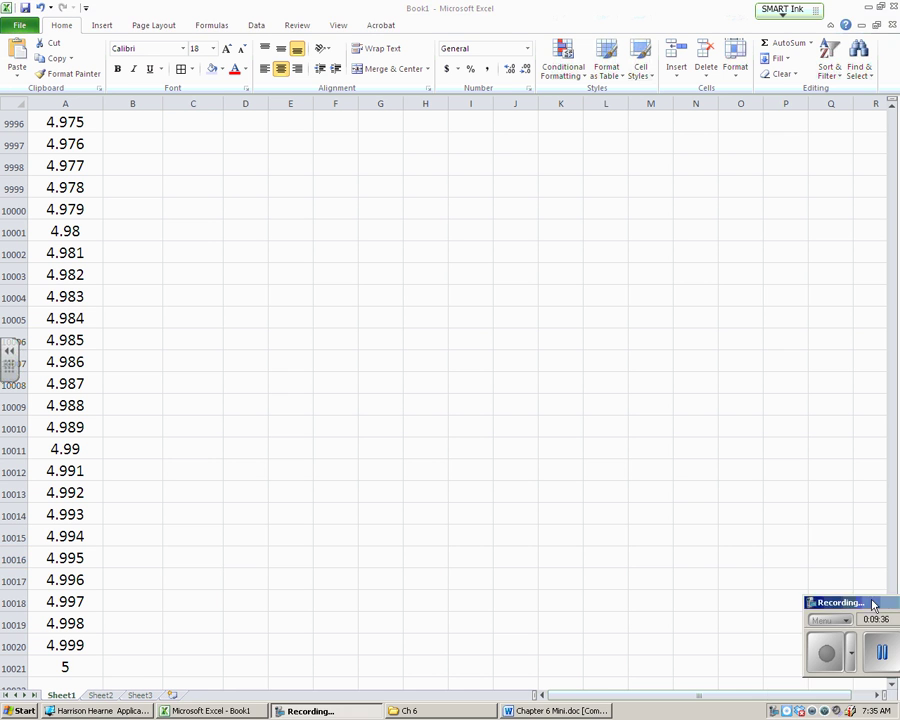
{"action": "left_click", "coordinate": [895, 677]}
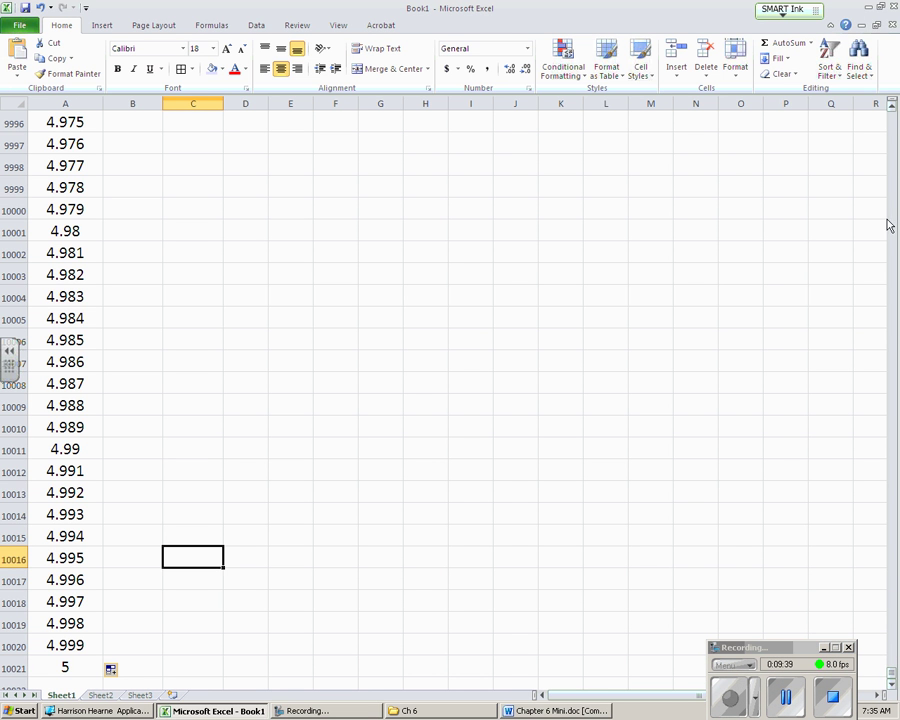
{"action": "left_click_drag", "start_coordinate": [893, 677], "coordinate": [893, 118]}
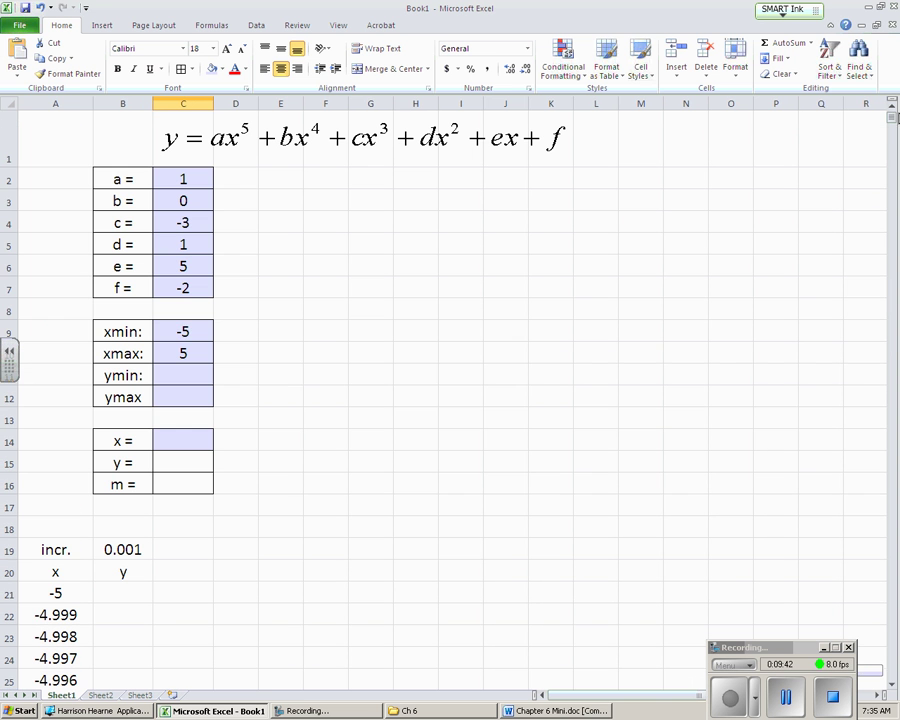
{"action": "left_click", "coordinate": [180, 331]}
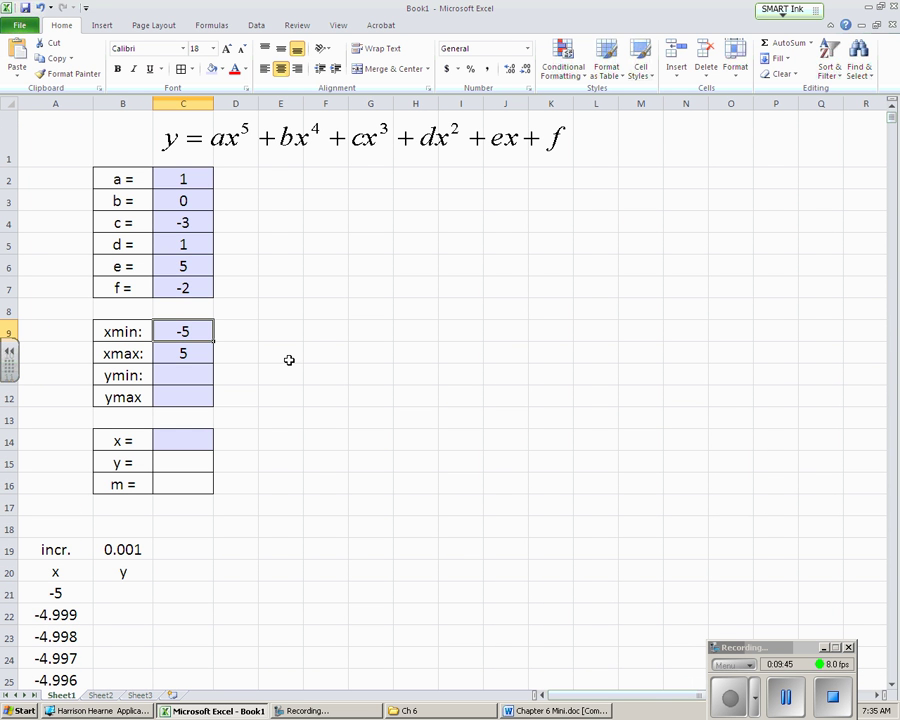
{"action": "type", "text": "-3.14"}
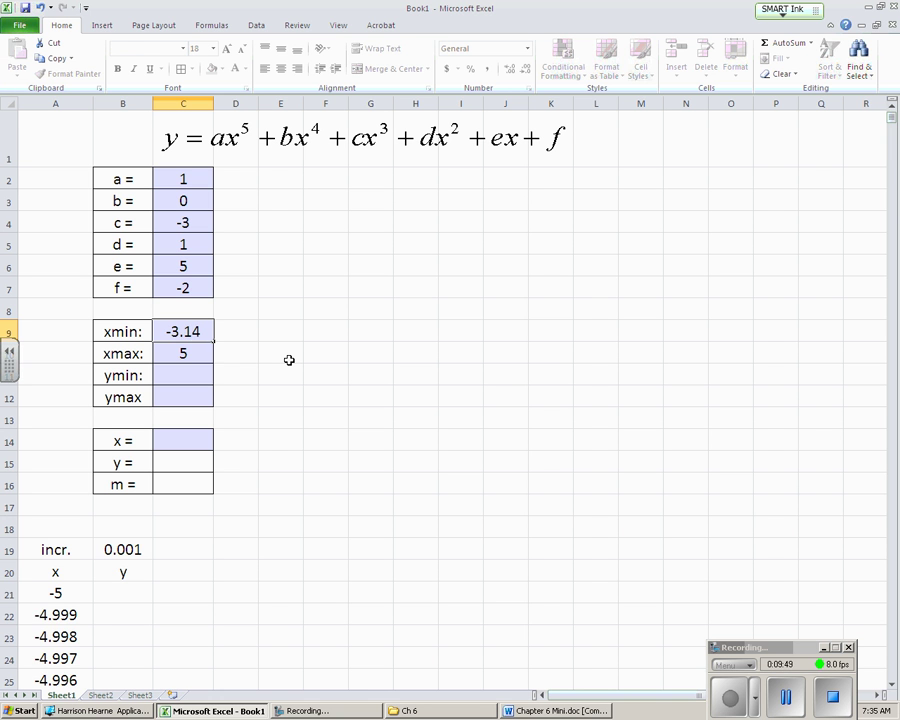
{"action": "key", "text": "Return"}
{"action": "type", "text": "3.14"}
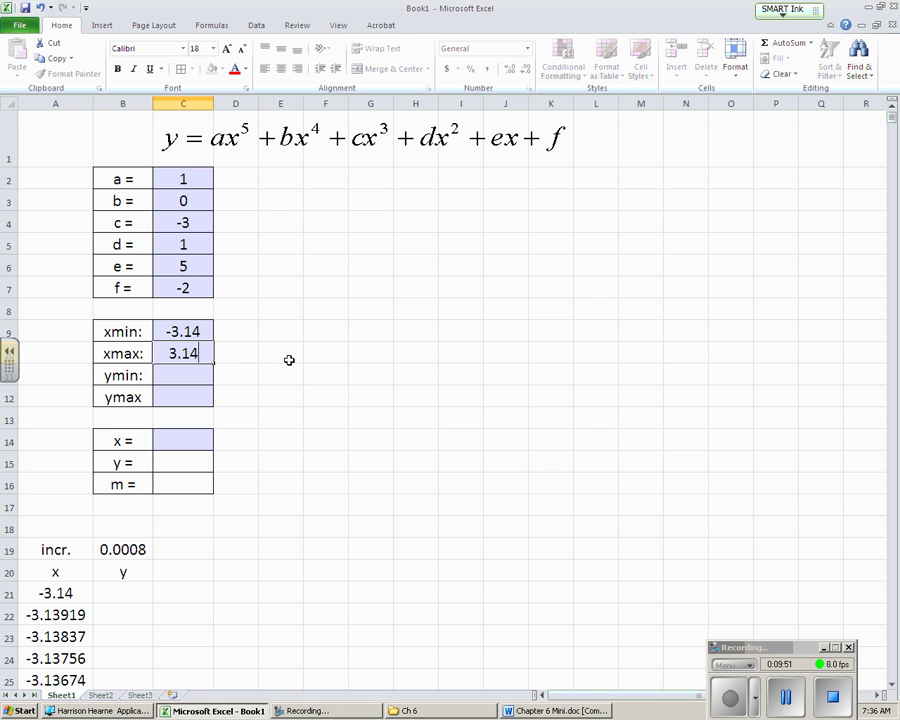
{"action": "key", "text": "Return"}
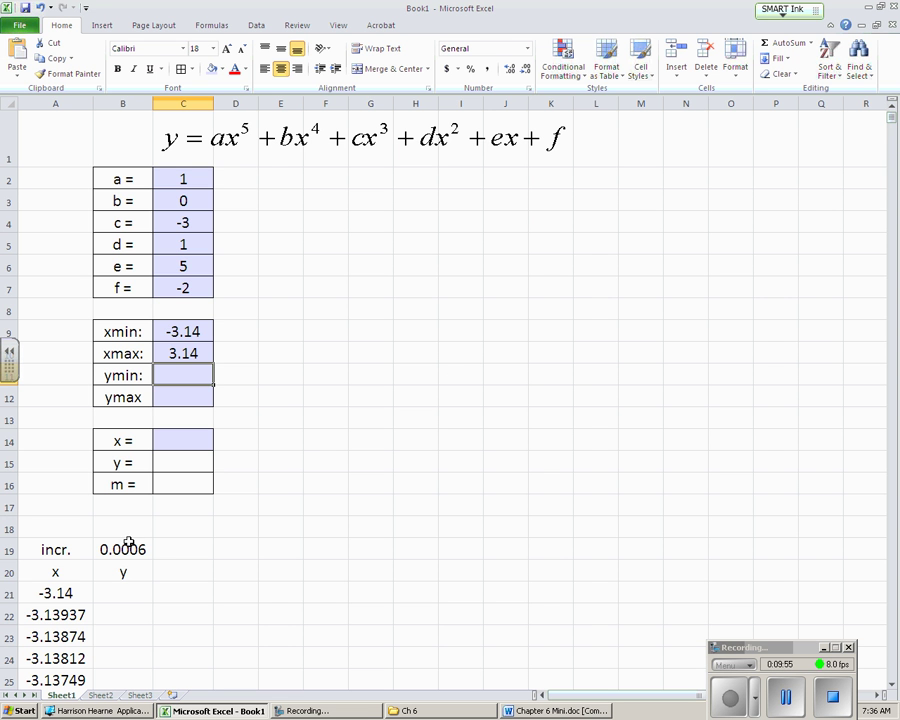
{"action": "left_click_drag", "start_coordinate": [892, 117], "coordinate": [881, 304]}
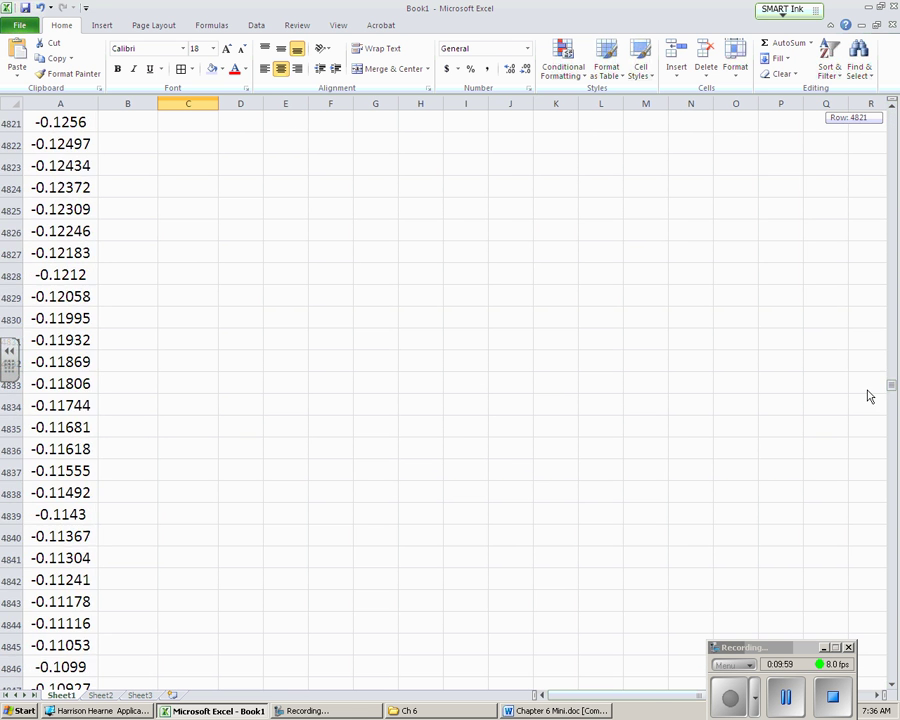
{"action": "left_click_drag", "start_coordinate": [881, 444], "coordinate": [893, 116]}
{"action": "left_click", "coordinate": [113, 552]}
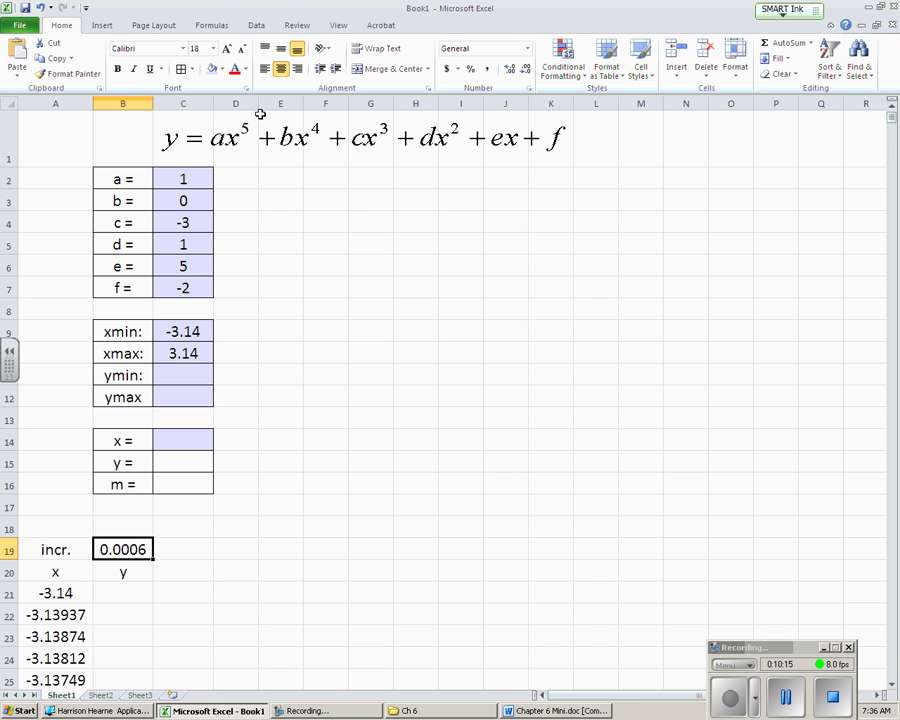
- Start the y formula in cell B21 with the fifth-degree term, =C2*A21^5, after reviewing the equation, coefficients and x values
{"action": "left_click", "coordinate": [285, 137]}
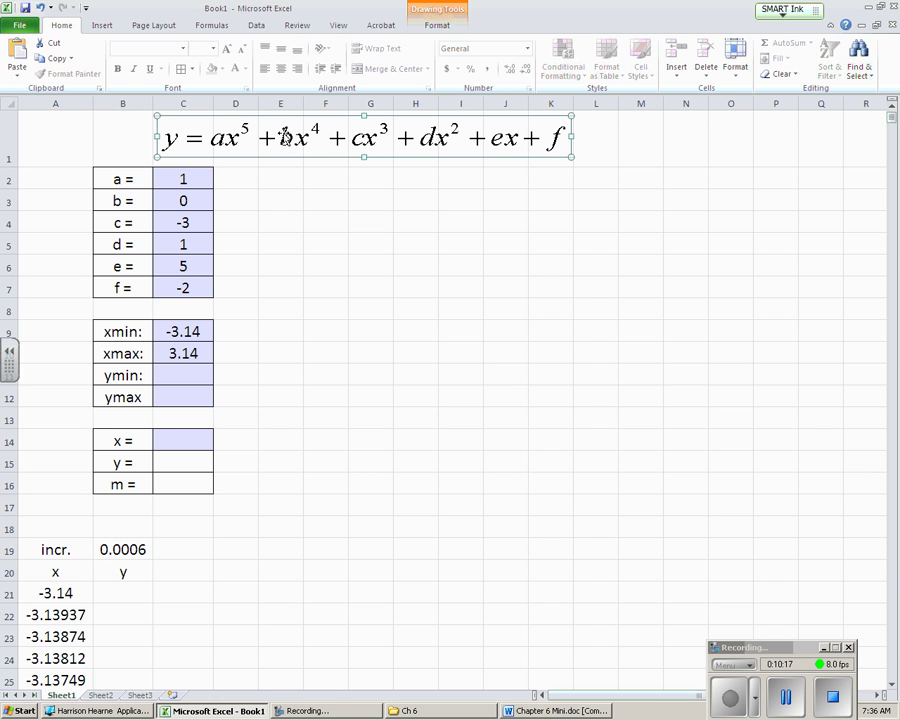
{"action": "left_click_drag", "start_coordinate": [182, 178], "coordinate": [184, 287]}
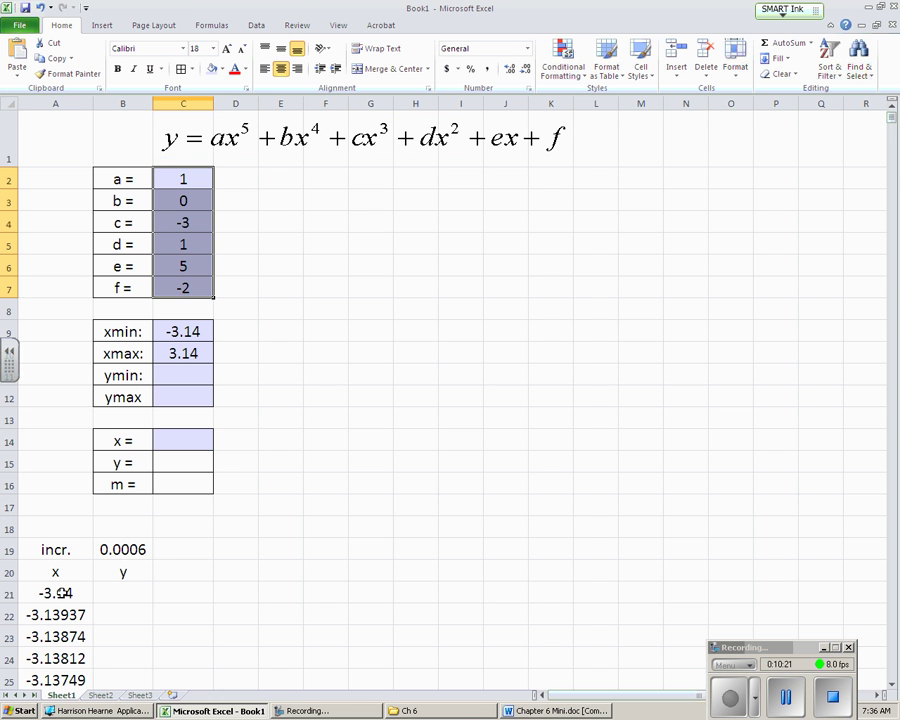
{"action": "left_click_drag", "start_coordinate": [72, 593], "coordinate": [63, 658]}
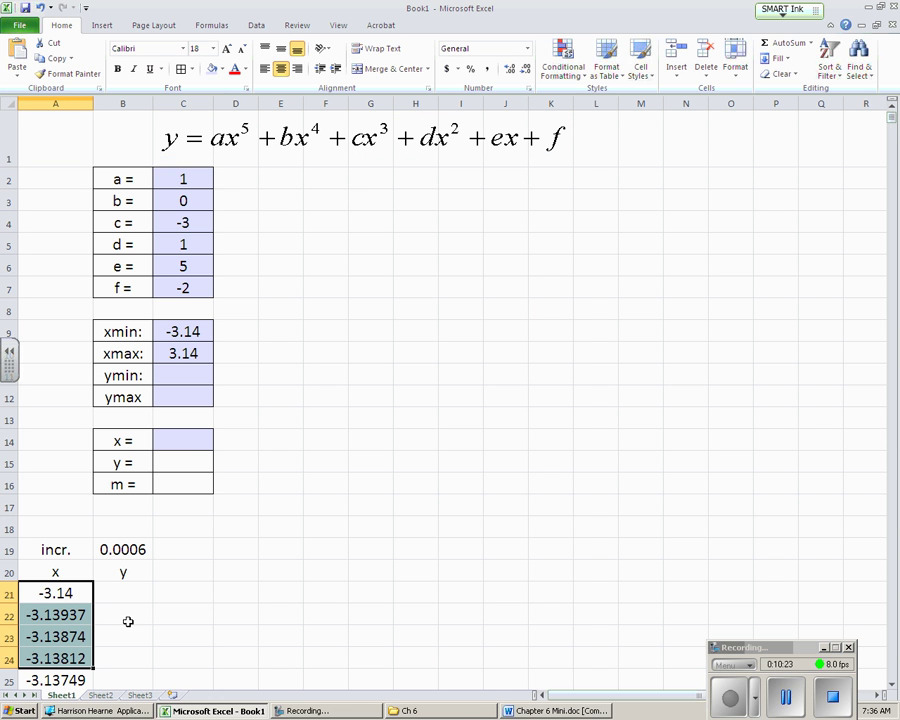
{"action": "left_click", "coordinate": [119, 590]}
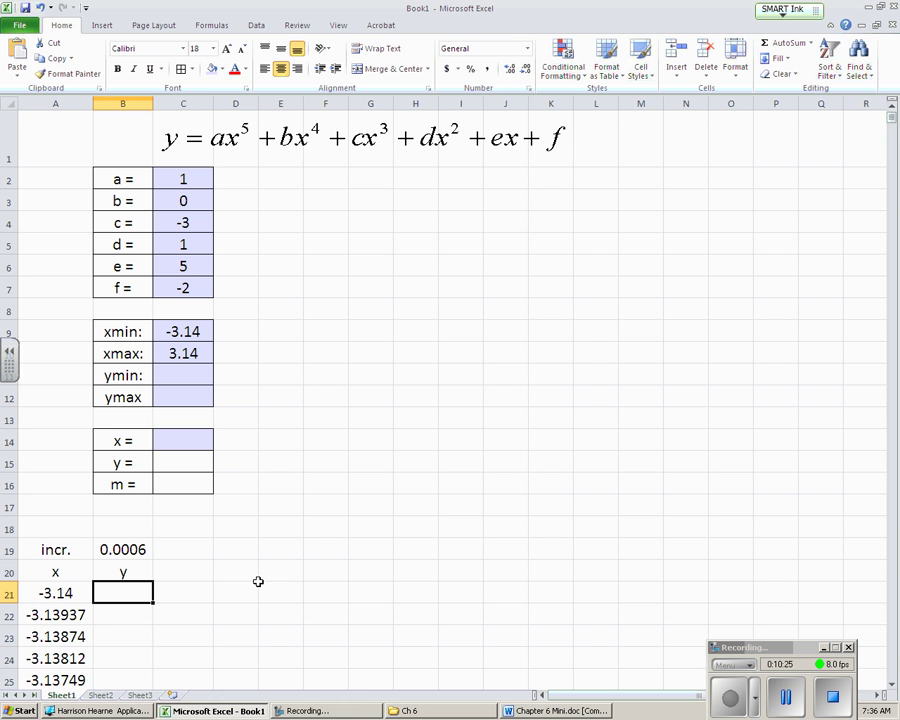
{"action": "type", "text": "="}
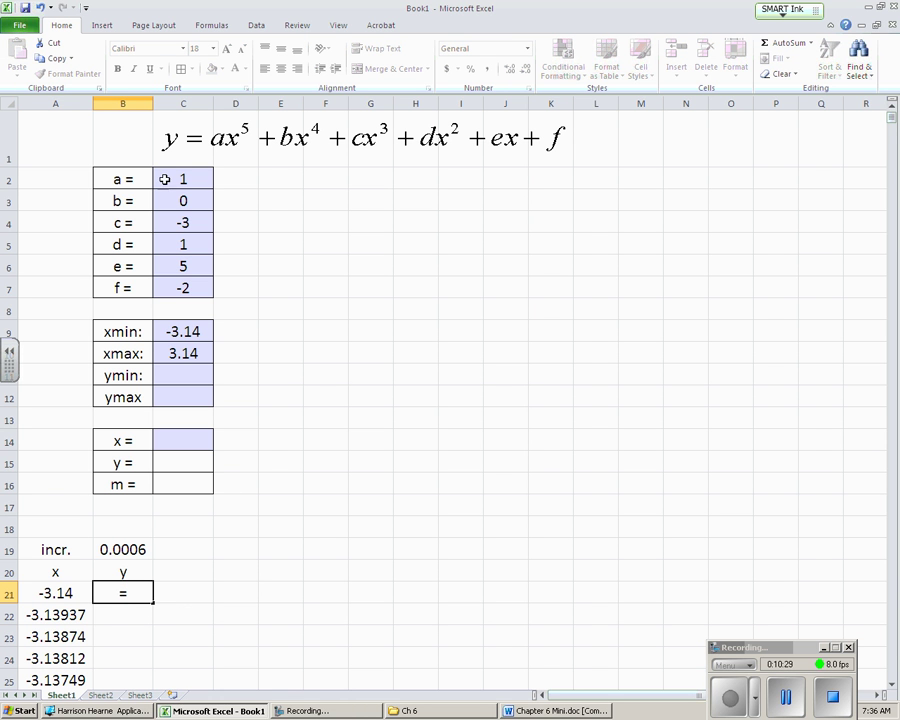
{"action": "left_click", "coordinate": [124, 180]}
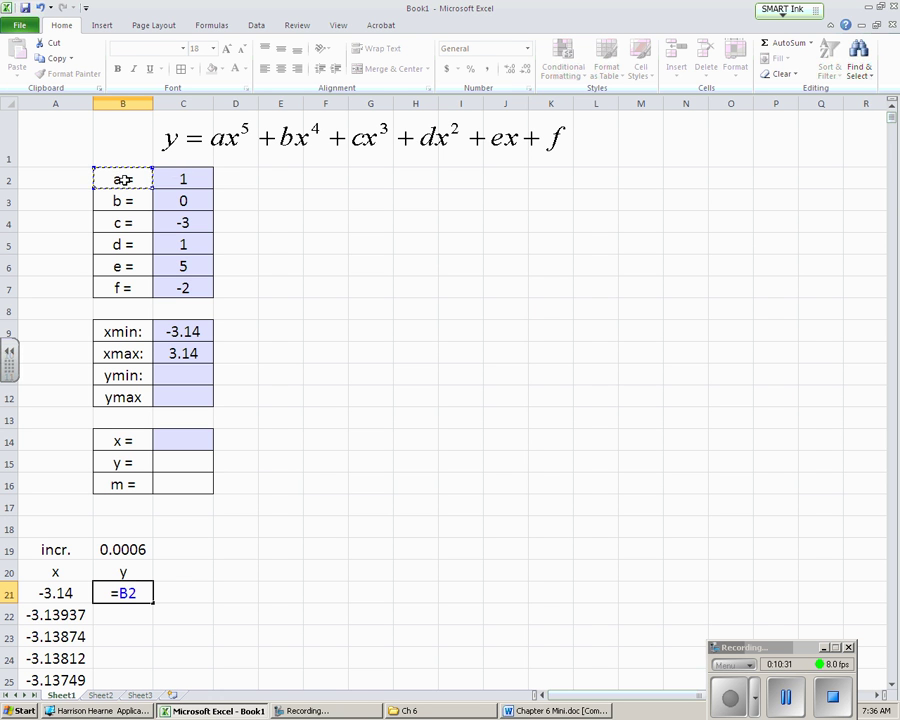
{"action": "left_click", "coordinate": [183, 180]}
{"action": "type", "text": "*"}
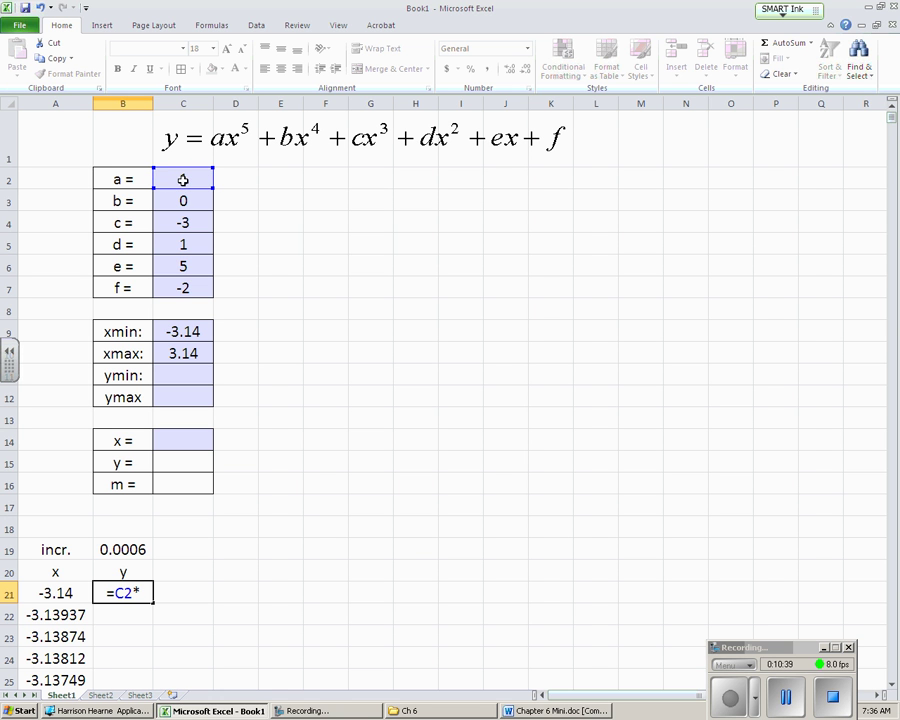
{"action": "left_click", "coordinate": [59, 593]}
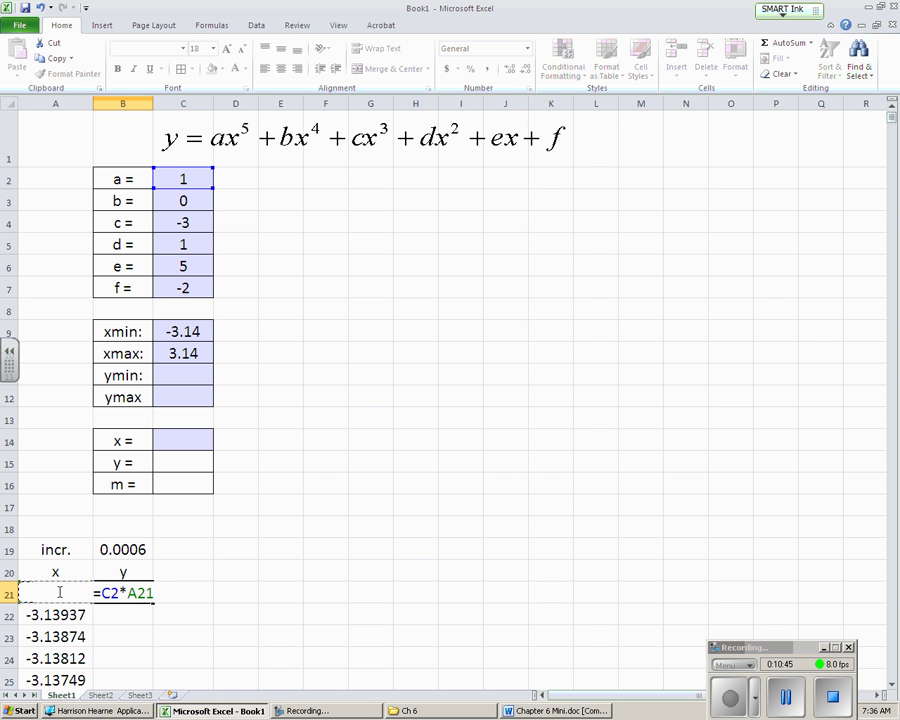
{"action": "type", "text": "^"}
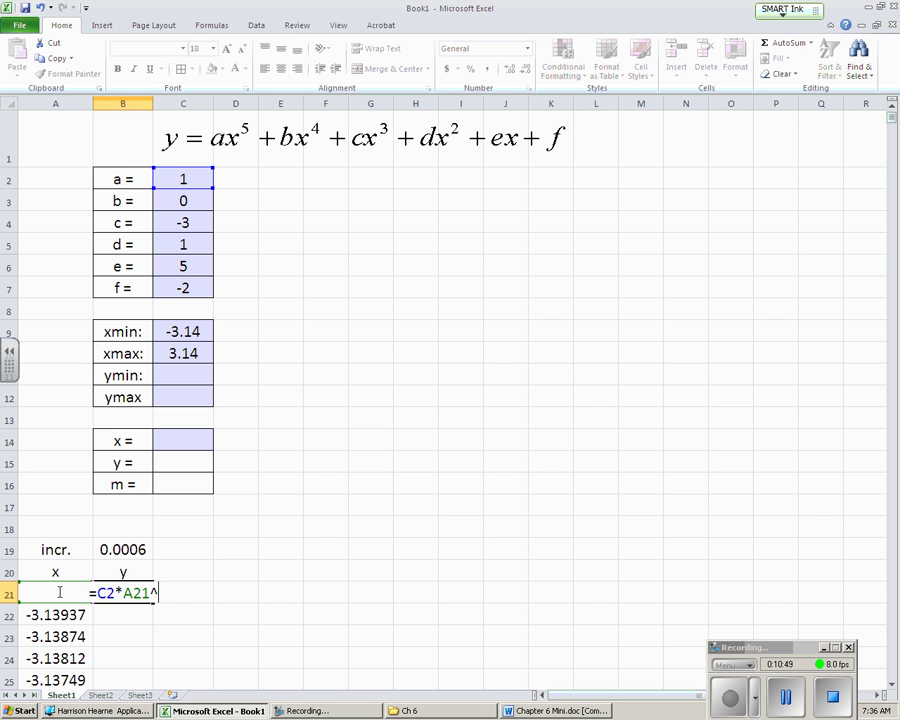
{"action": "type", "text": "5"}
{"action": "left_click_drag", "start_coordinate": [95, 593], "coordinate": [163, 593]}
{"action": "key", "text": "Right"}
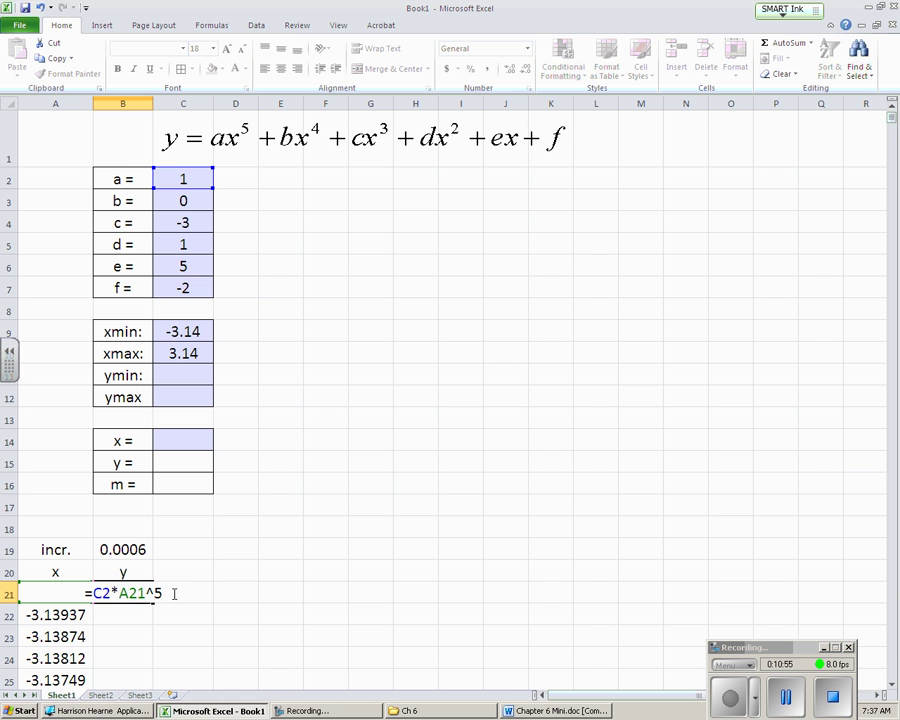
- Append the fourth-degree term +C3*A21^4 to the formula in B21, and widen column B to make room for the formula
{"action": "type", "text": "+"}
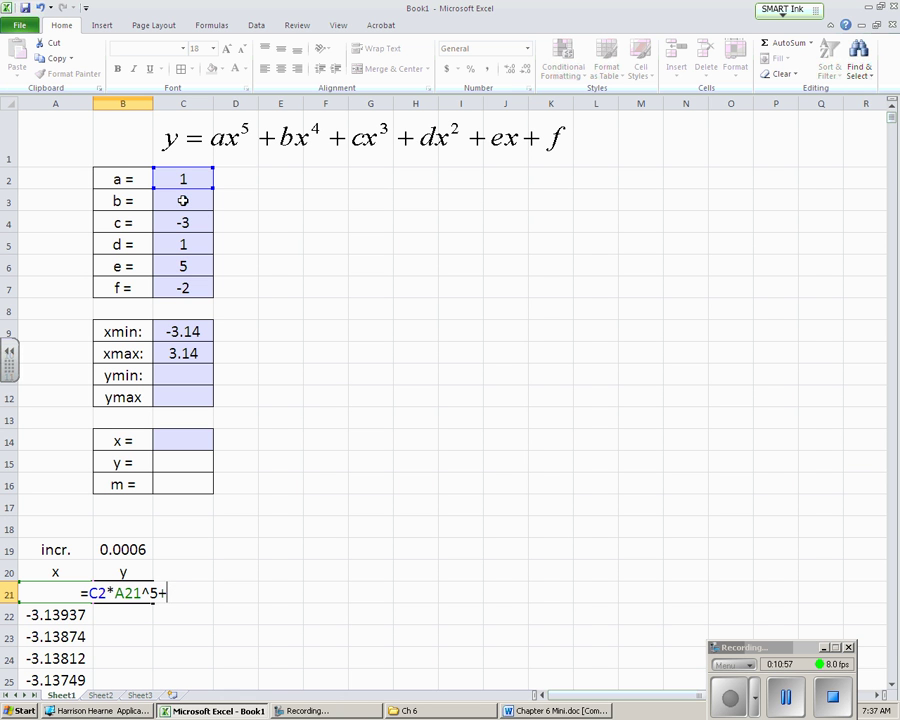
{"action": "left_click", "coordinate": [183, 201]}
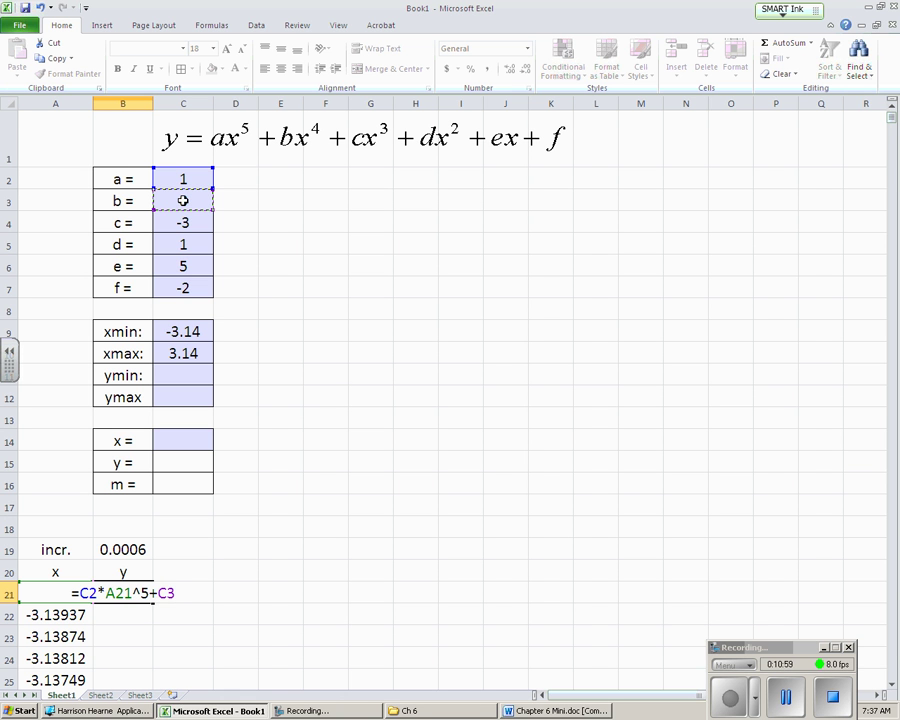
{"action": "type", "text": "*"}
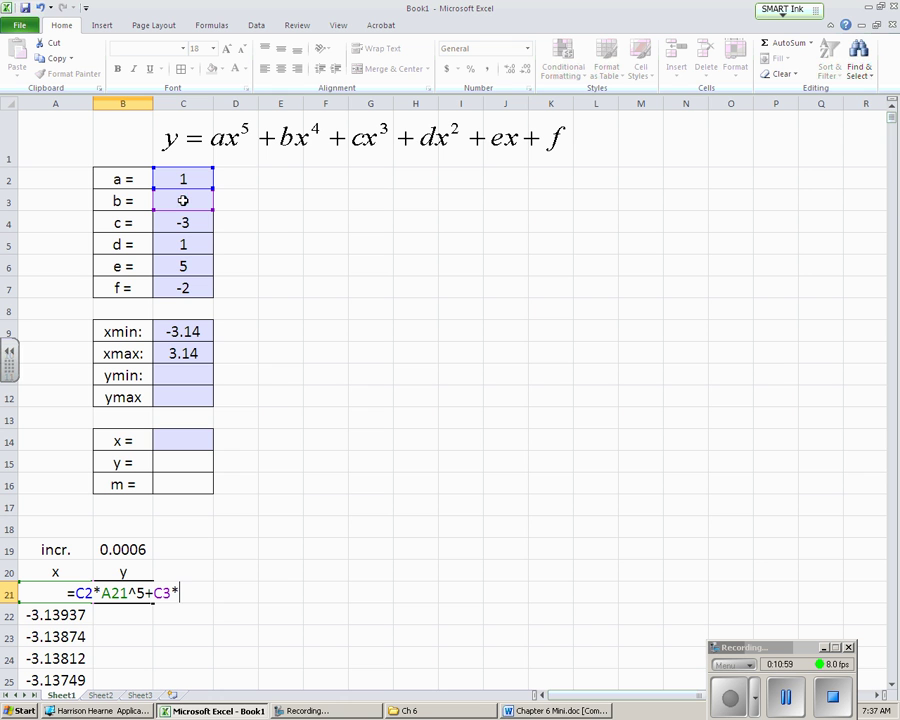
{"action": "left_click", "coordinate": [30, 595]}
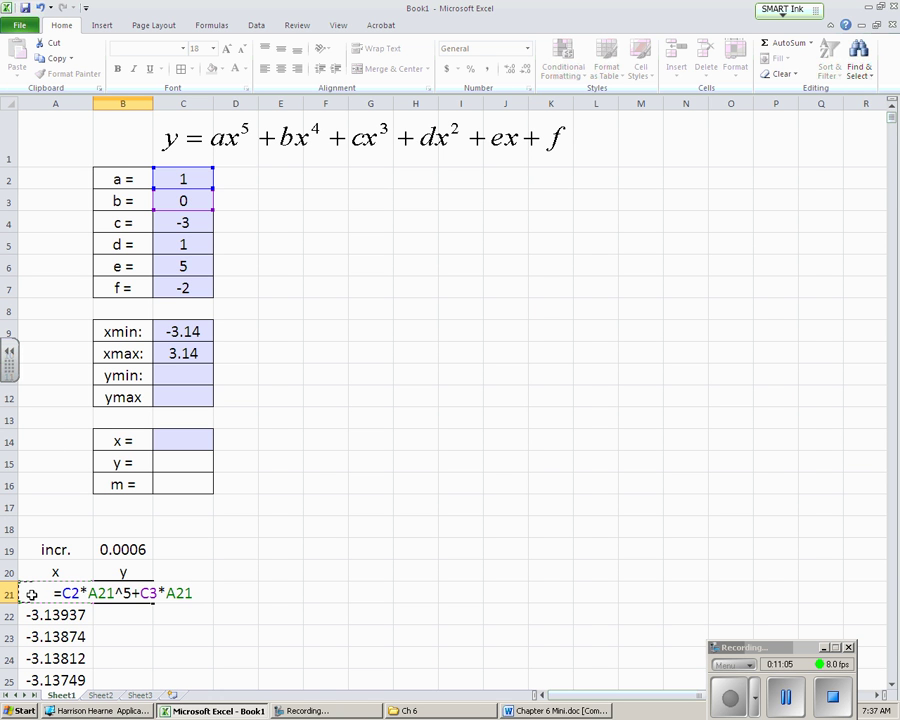
{"action": "type", "text": "^"}
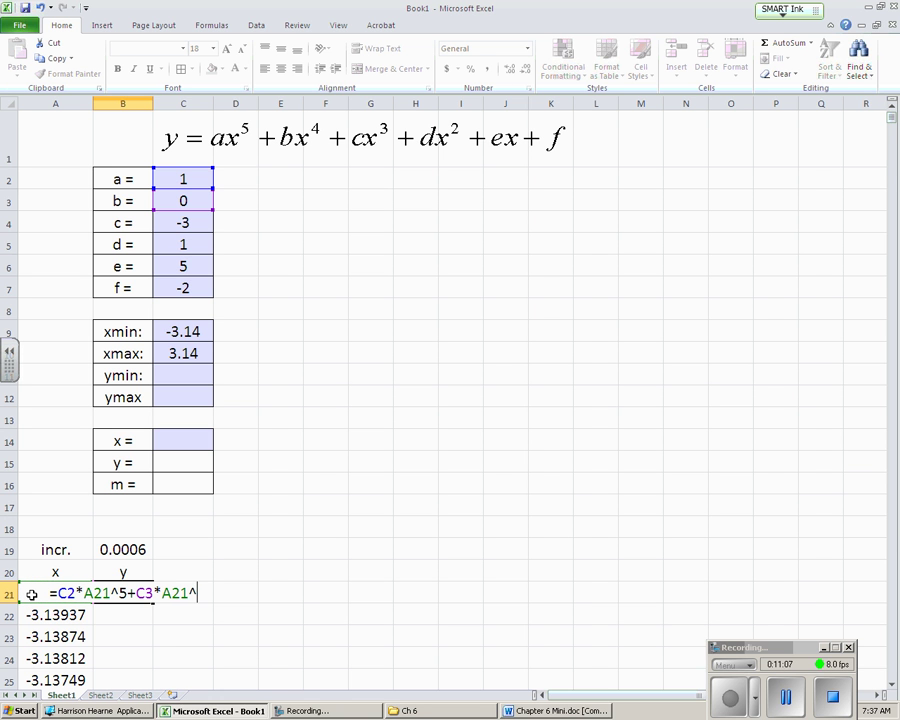
{"action": "type", "text": "4"}
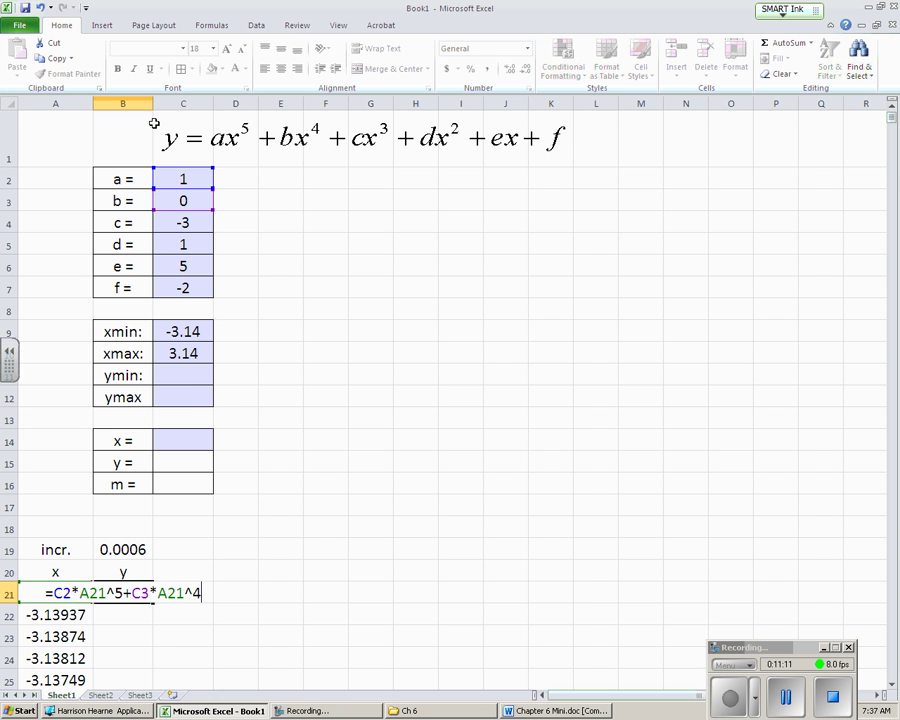
{"action": "key", "text": "Return"}
{"action": "left_click_drag", "start_coordinate": [153, 103], "coordinate": [445, 120]}
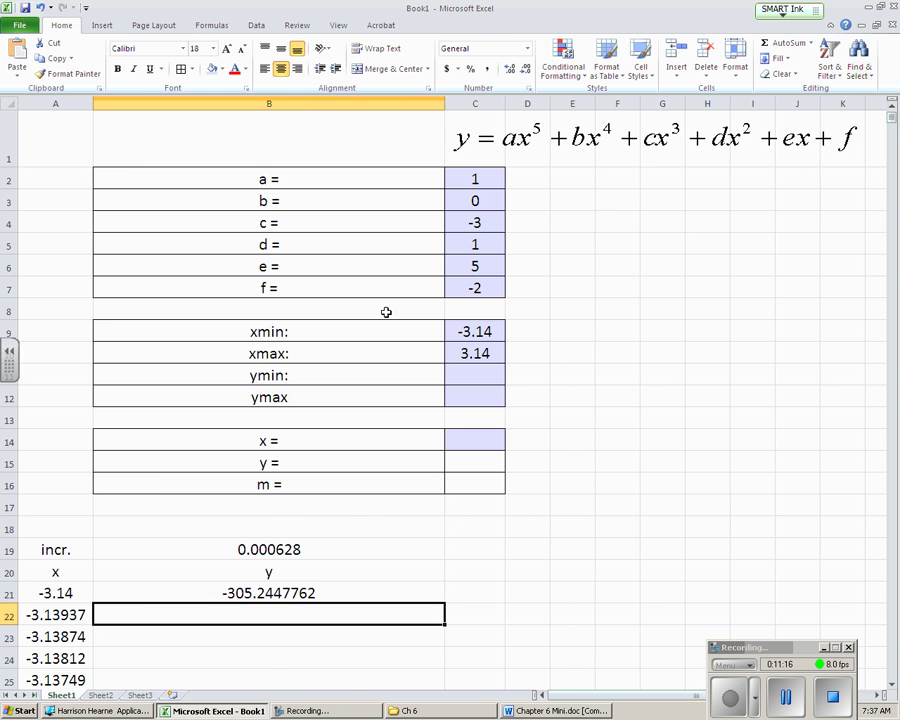
- Reopen the y formula in B21 and append the third-degree term +C4*A21^3
{"action": "left_click", "coordinate": [250, 593]}
{"action": "double_click", "coordinate": [250, 593]}
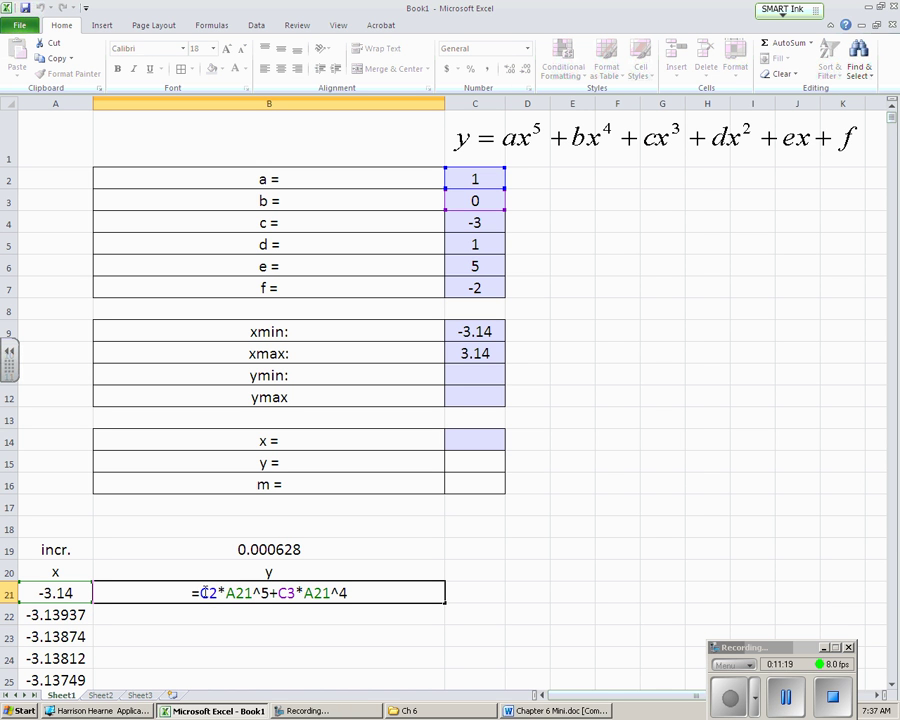
{"action": "left_click_drag", "start_coordinate": [202, 593], "coordinate": [347, 593]}
{"action": "left_click", "coordinate": [345, 593]}
{"action": "type", "text": "+"}
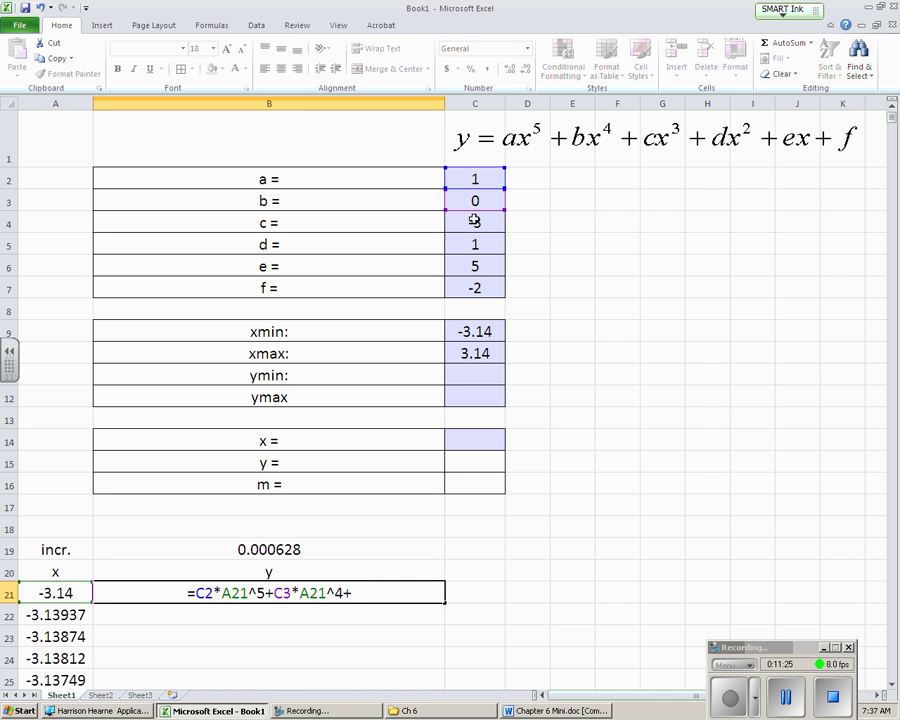
{"action": "left_click", "coordinate": [478, 220]}
{"action": "type", "text": "*"}
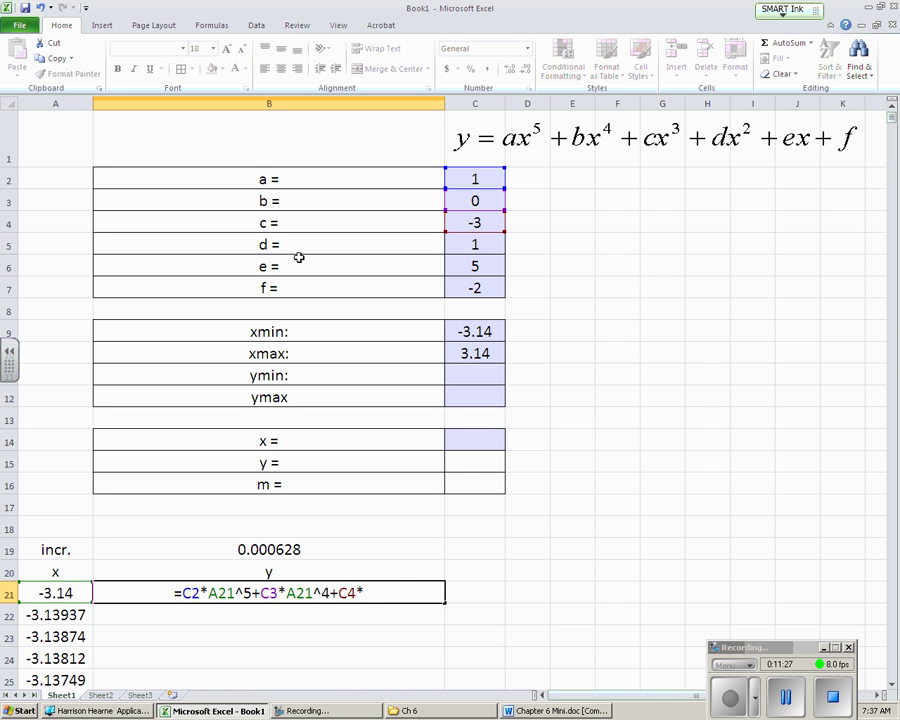
{"action": "left_click", "coordinate": [68, 592]}
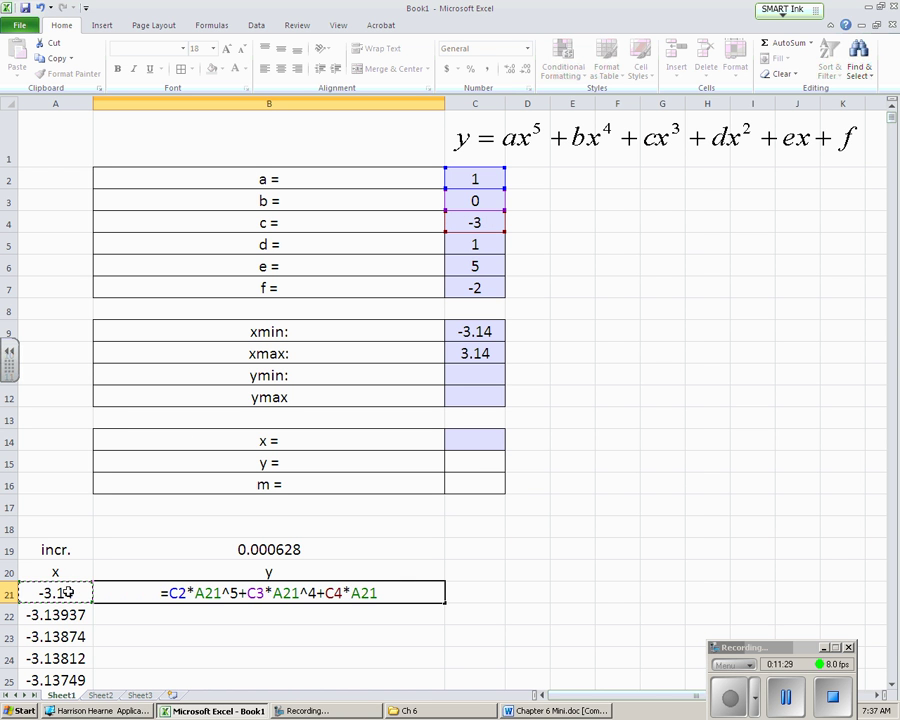
{"action": "type", "text": "^3+"}
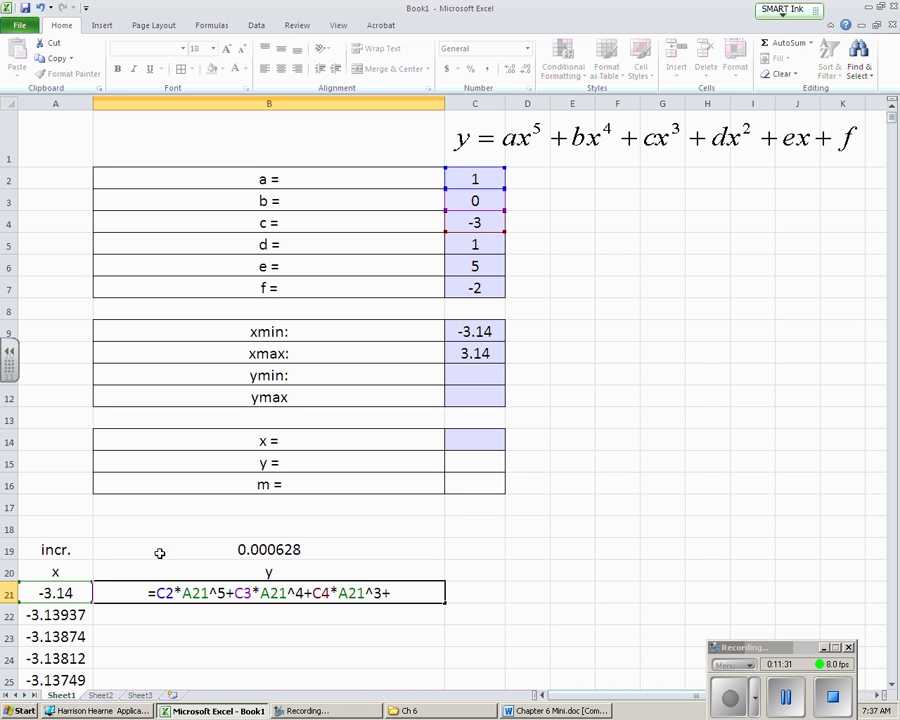
- Complete the polynomial in B21 with the remaining terms +C5*A21^2+C6*A21+C7
{"action": "left_click", "coordinate": [471, 251]}
{"action": "type", "text": "*"}
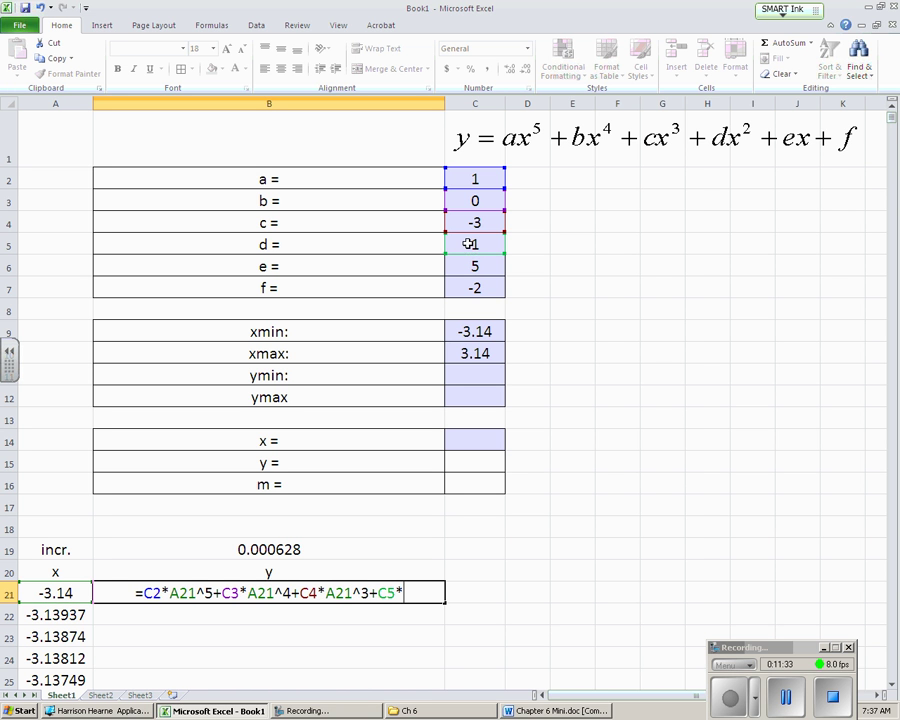
{"action": "left_click", "coordinate": [59, 594]}
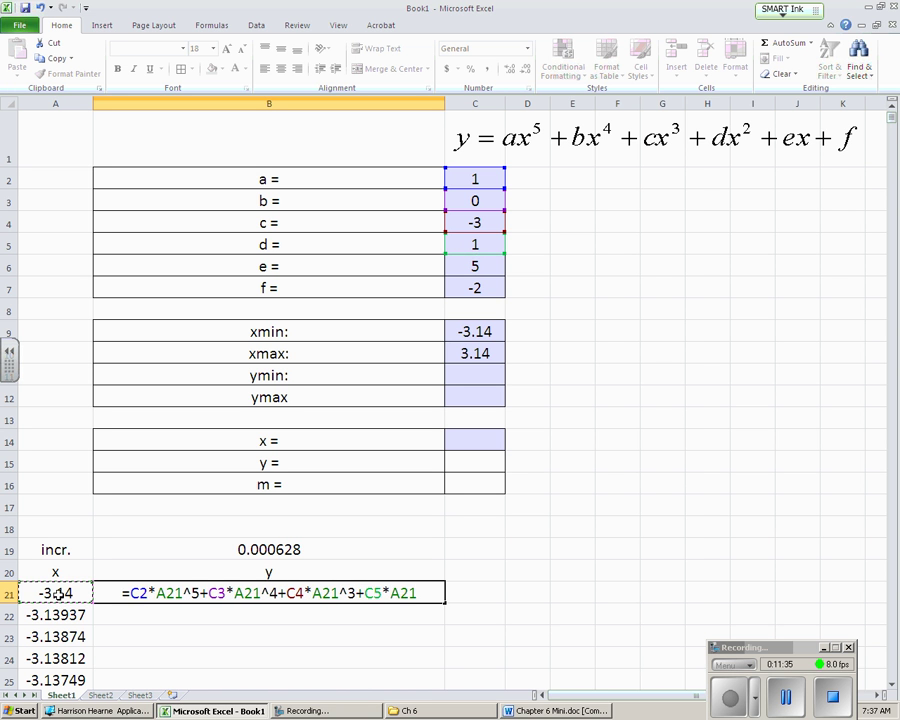
{"action": "type", "text": "^2"}
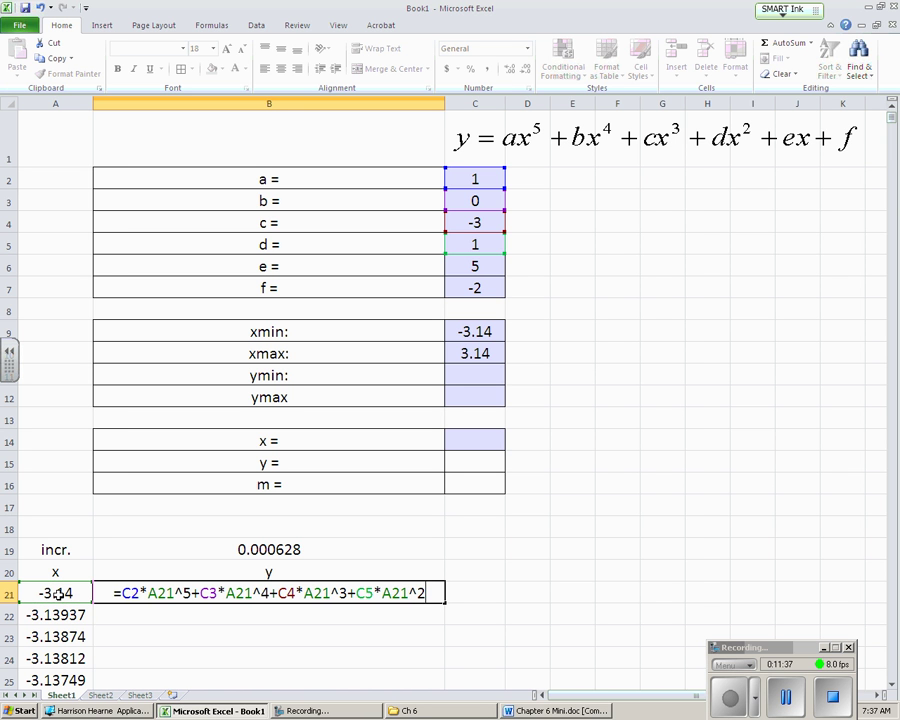
{"action": "type", "text": "+"}
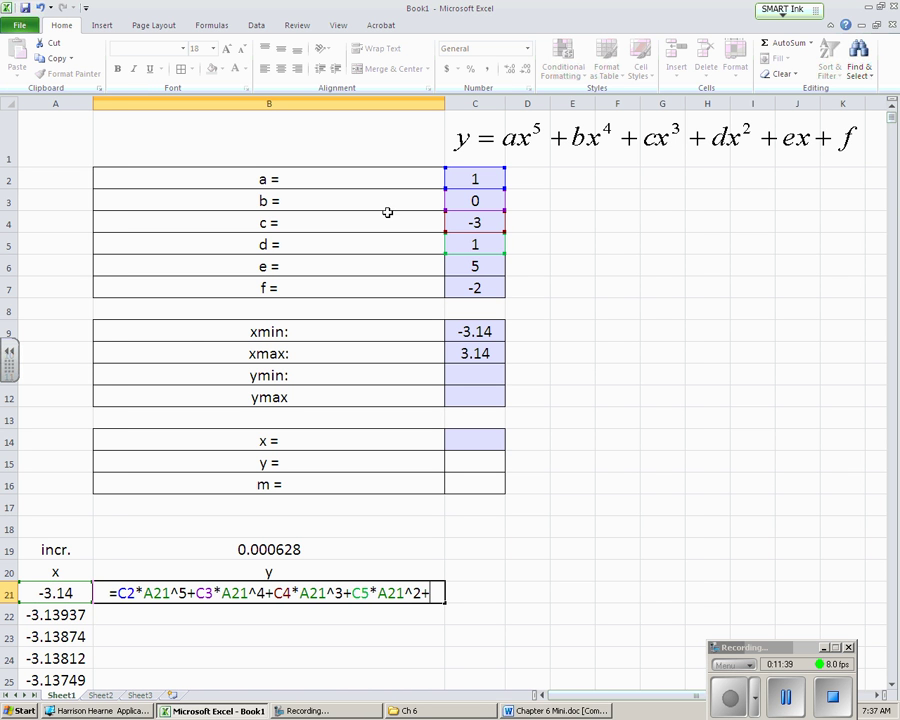
{"action": "left_click", "coordinate": [474, 266]}
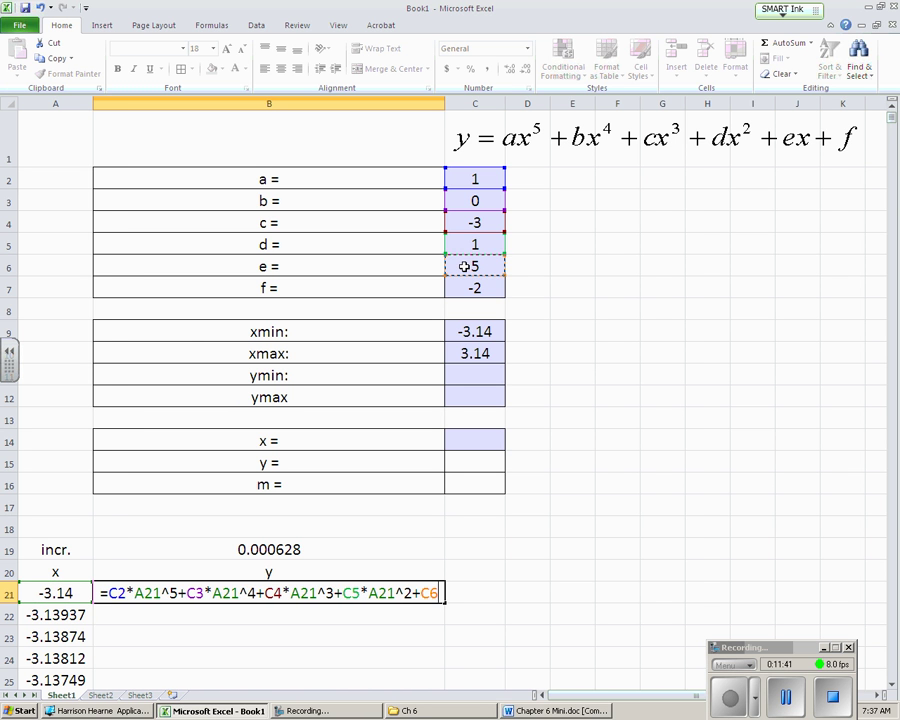
{"action": "type", "text": "*"}
{"action": "left_click", "coordinate": [60, 593]}
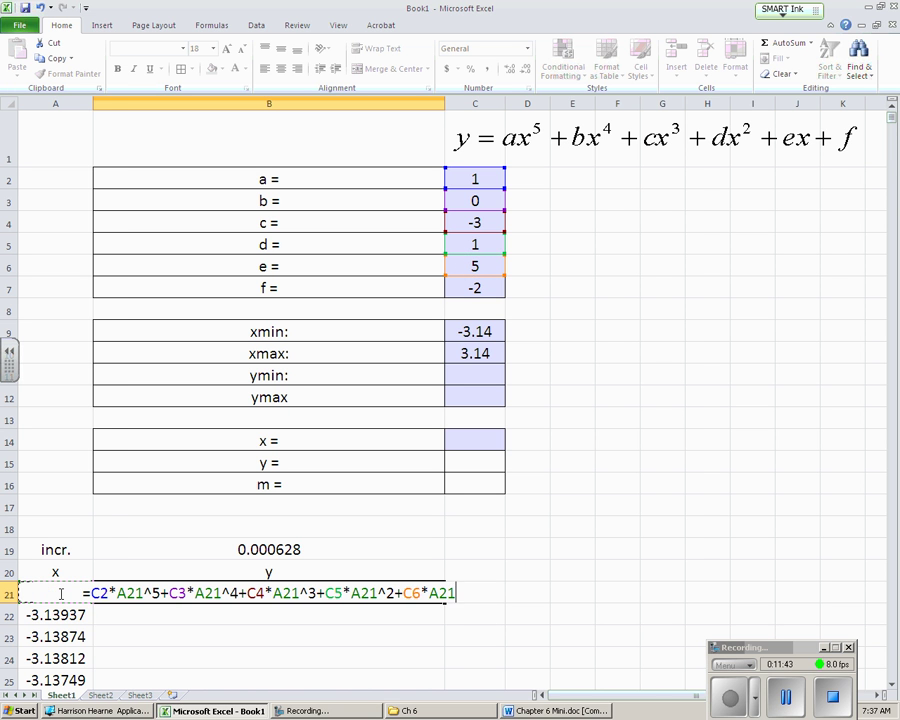
{"action": "type", "text": "+"}
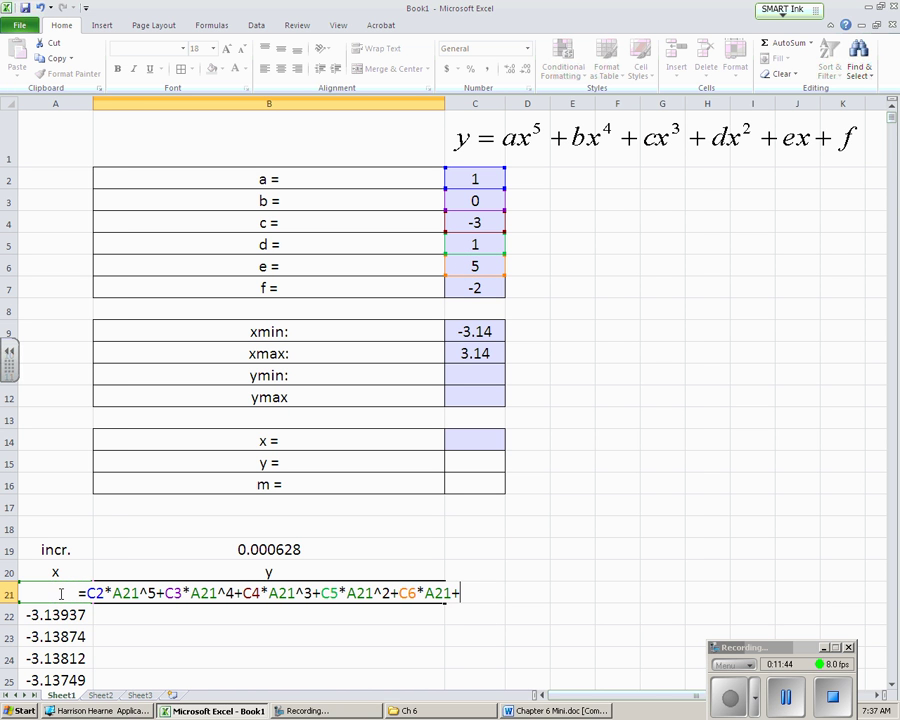
{"action": "left_click", "coordinate": [460, 289]}
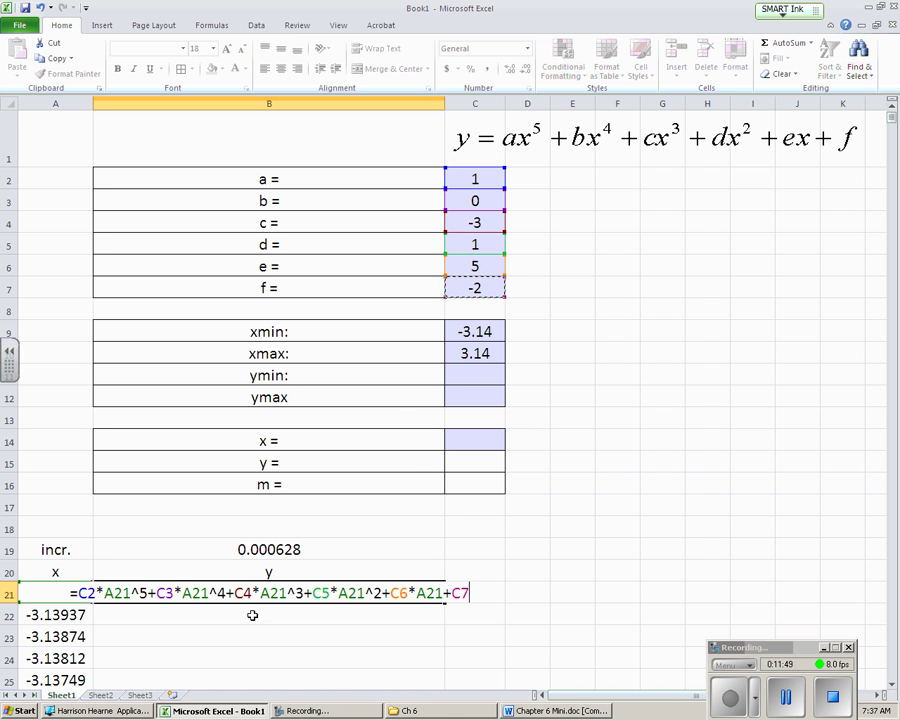
- Row-lock the six coefficient references in the B21 formula as C$2 through C$7, leaving the A21 references relative
{"action": "double_click", "coordinate": [108, 593]}
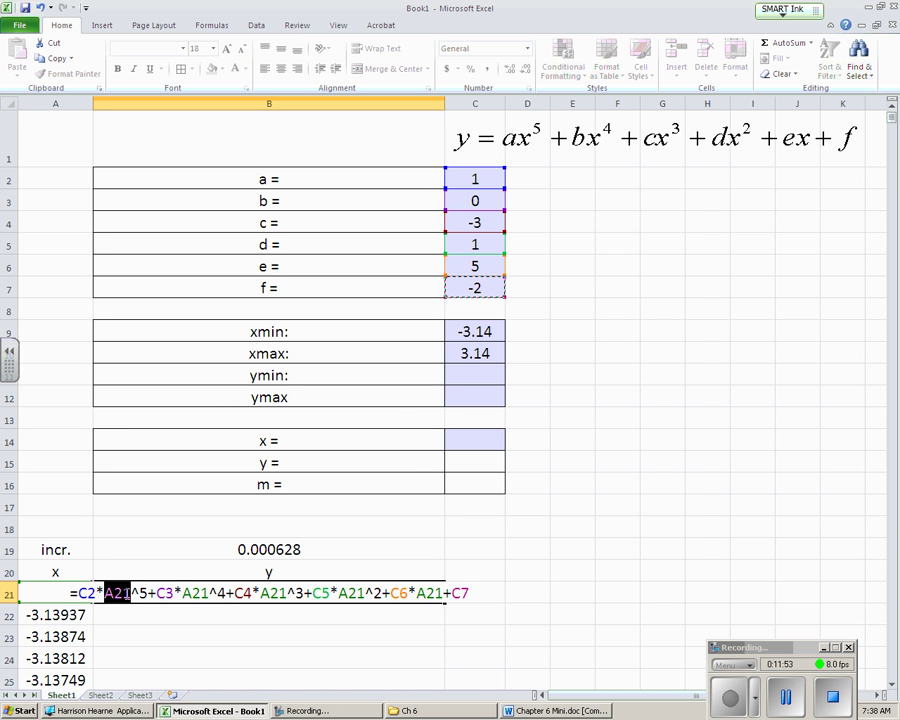
{"action": "left_click", "coordinate": [187, 593]}
{"action": "double_click", "coordinate": [190, 593]}
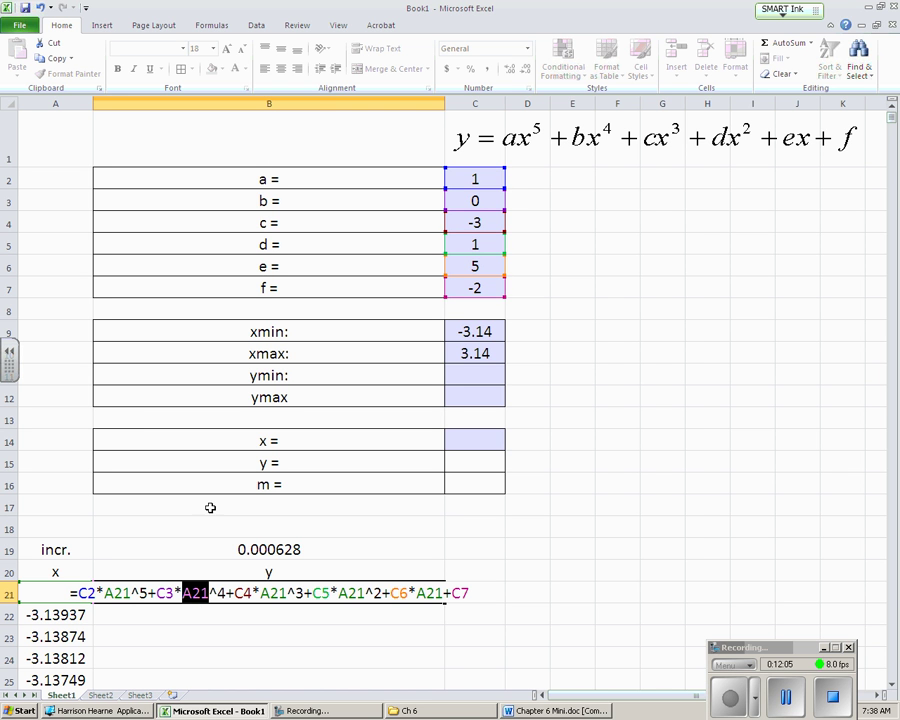
{"action": "left_click", "coordinate": [88, 593]}
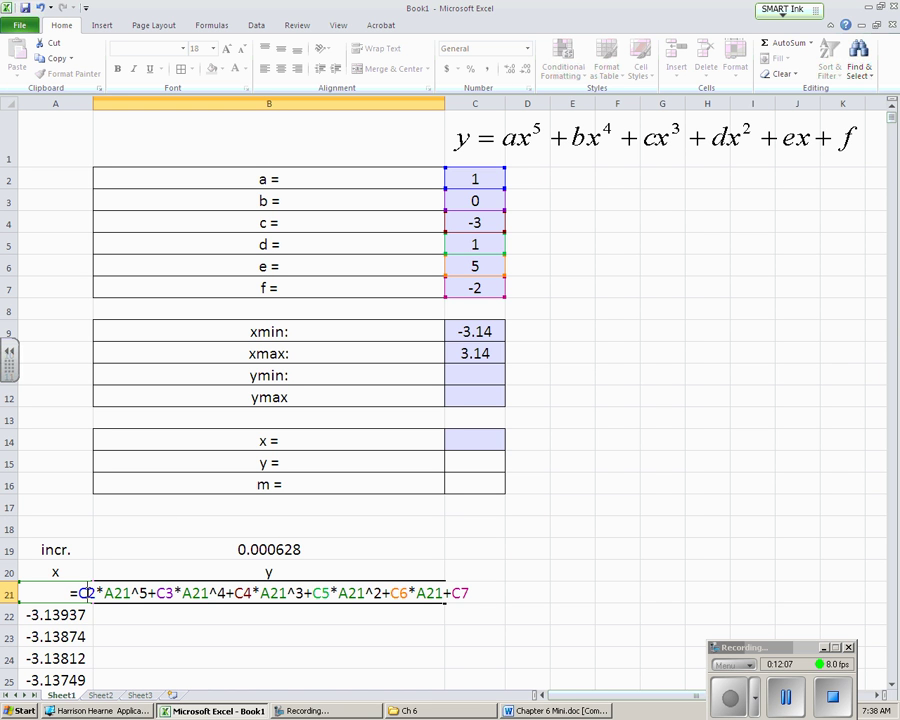
{"action": "type", "text": "$"}
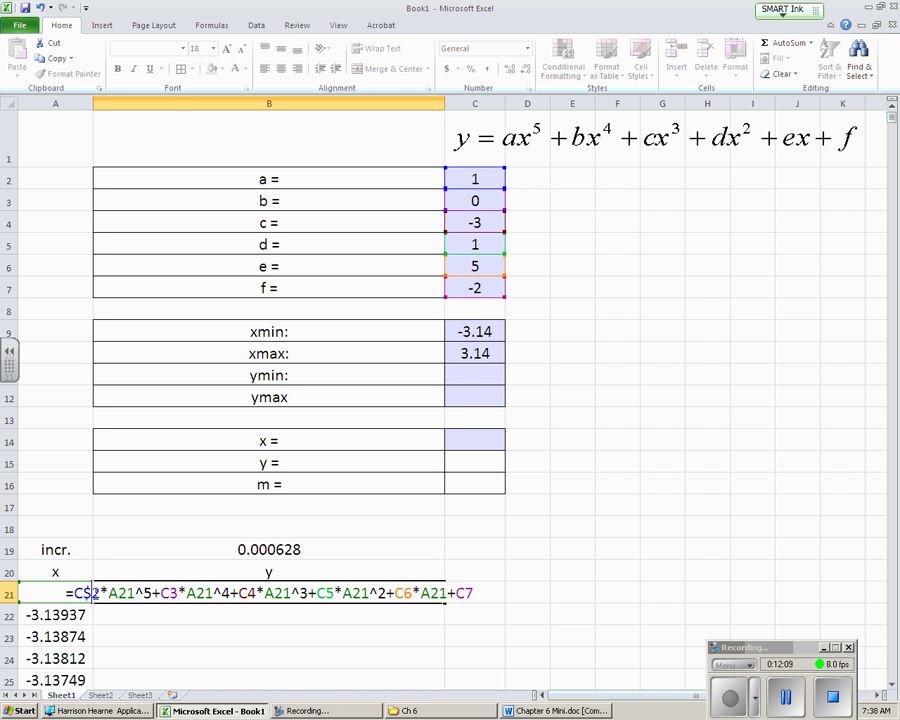
{"action": "left_click", "coordinate": [173, 593]}
{"action": "type", "text": "$"}
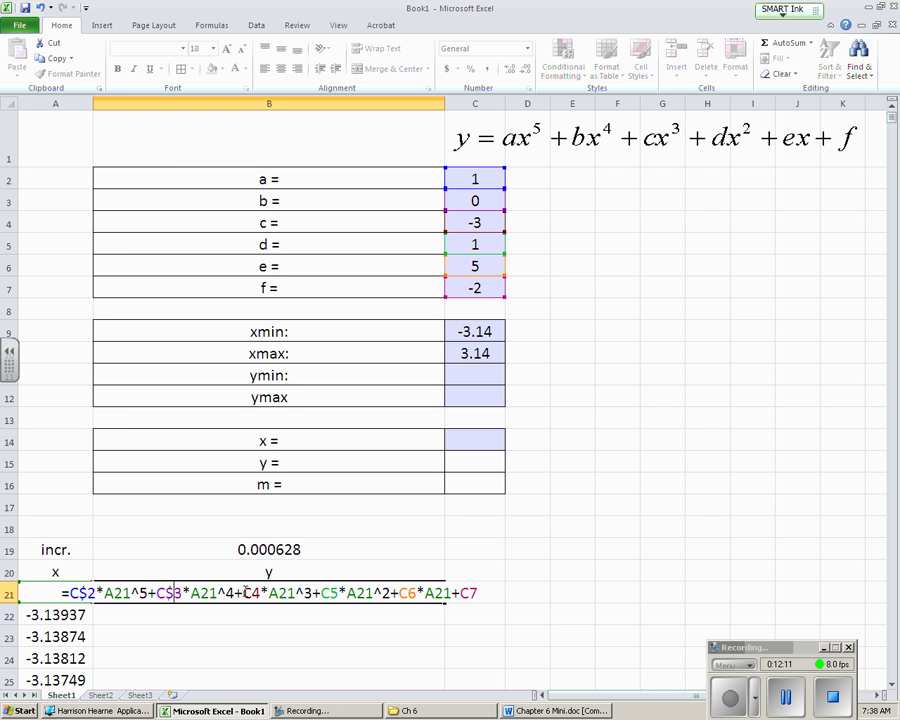
{"action": "type", "text": "$"}
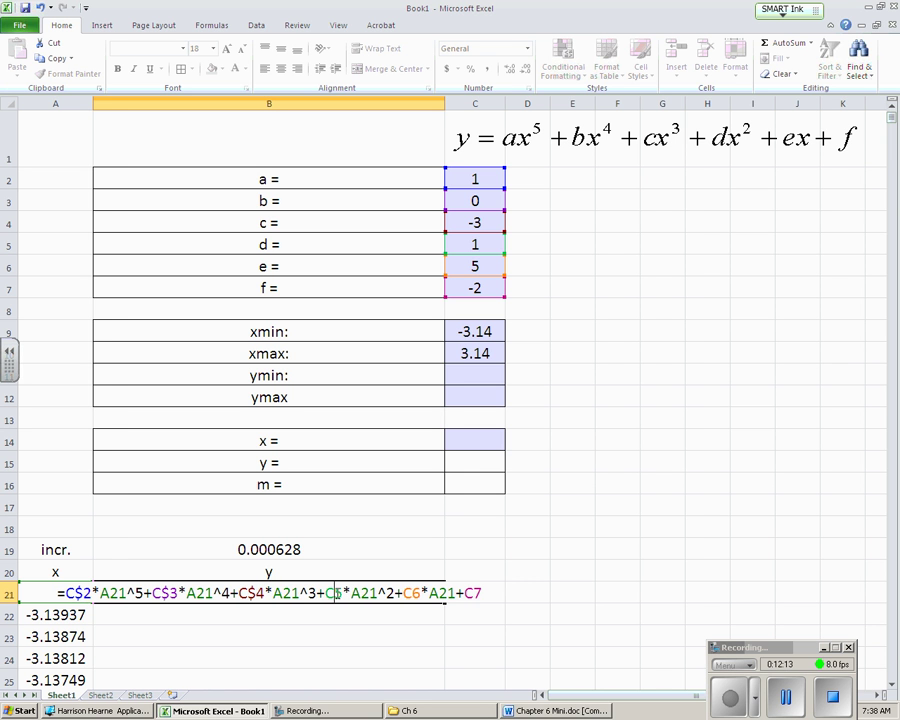
{"action": "type", "text": "$"}
{"action": "type", "text": "$"}
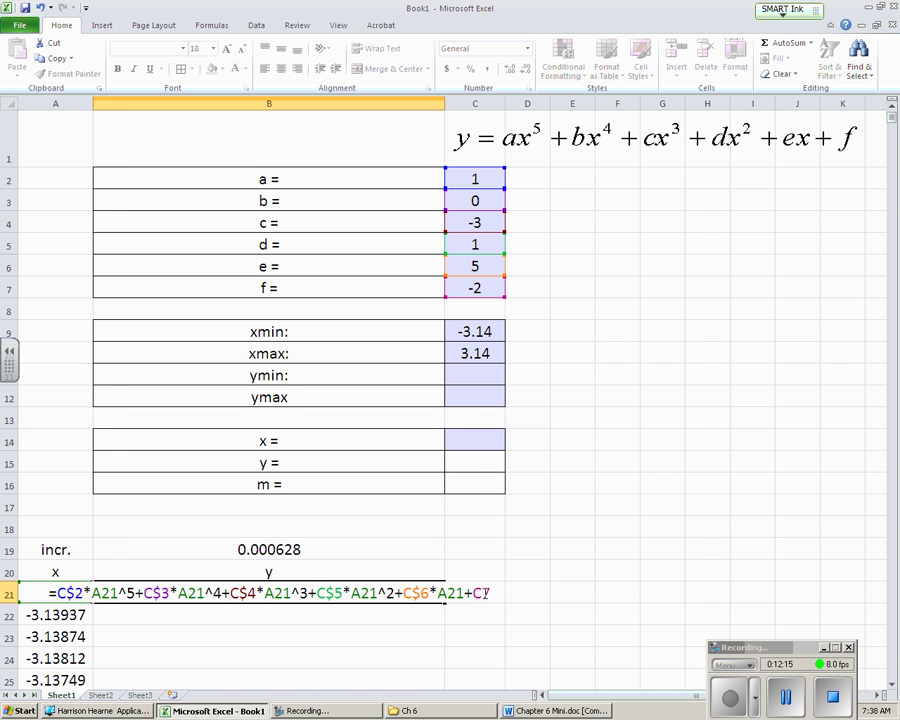
{"action": "type", "text": "$"}
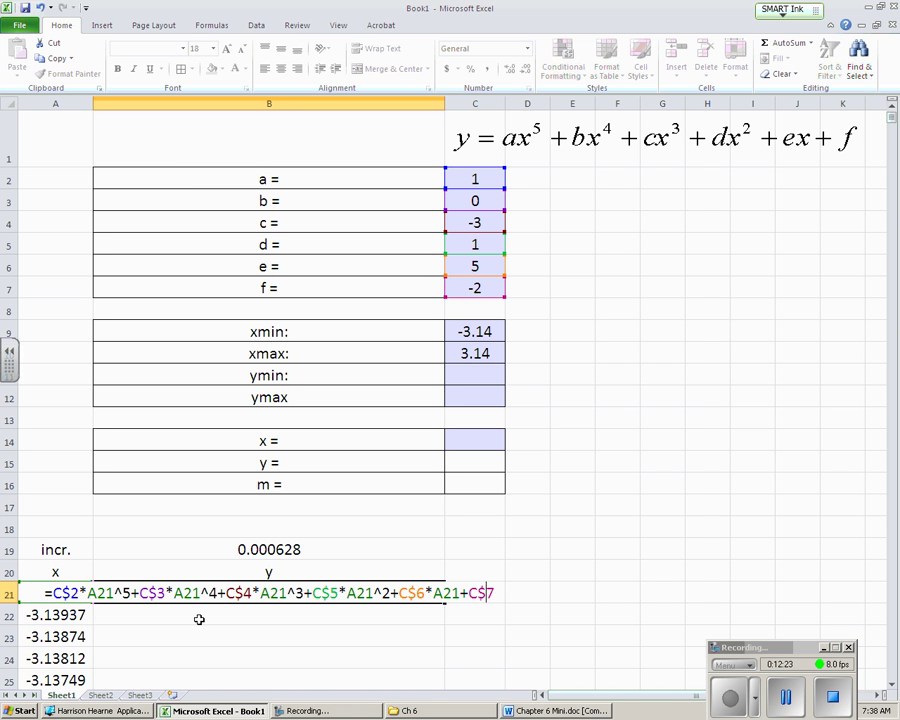
{"action": "key", "text": "Return"}
- Narrow column B to fit its value, and fill the y formula from B21 down alongside all the x values
{"action": "left_click", "coordinate": [321, 590]}
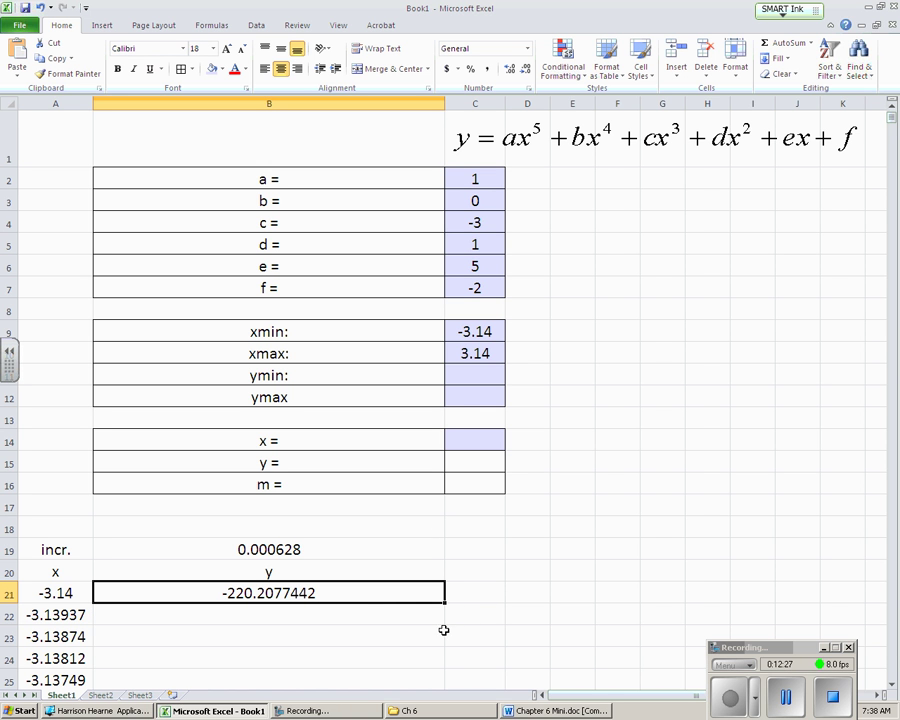
{"action": "left_click_drag", "start_coordinate": [444, 105], "coordinate": [196, 111]}
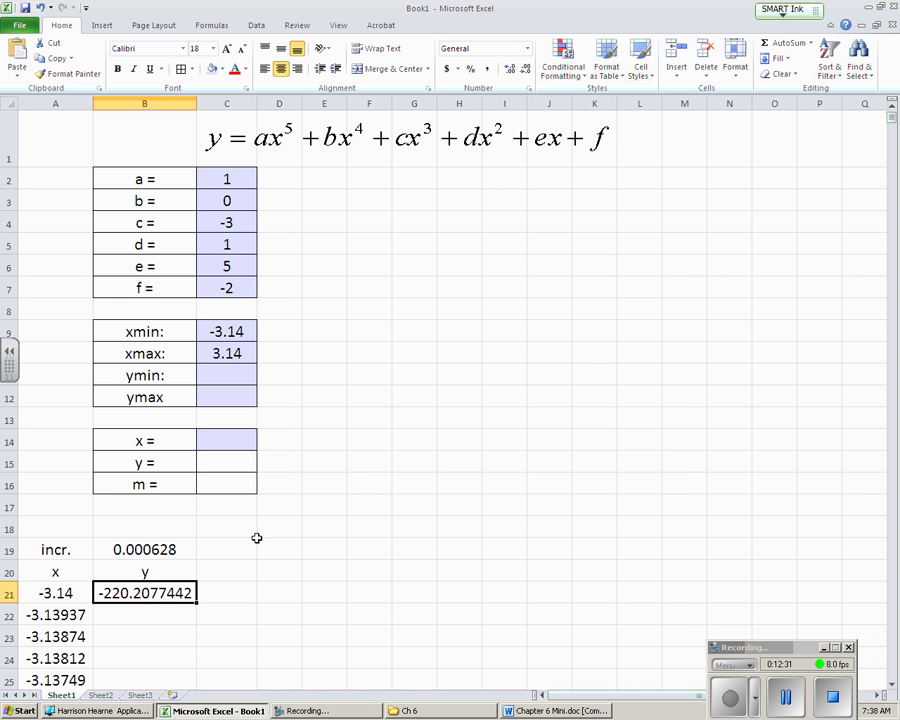
{"action": "left_click", "coordinate": [63, 593]}
{"action": "left_click_drag", "start_coordinate": [63, 593], "coordinate": [60, 427]}
{"action": "left_click", "coordinate": [149, 427]}
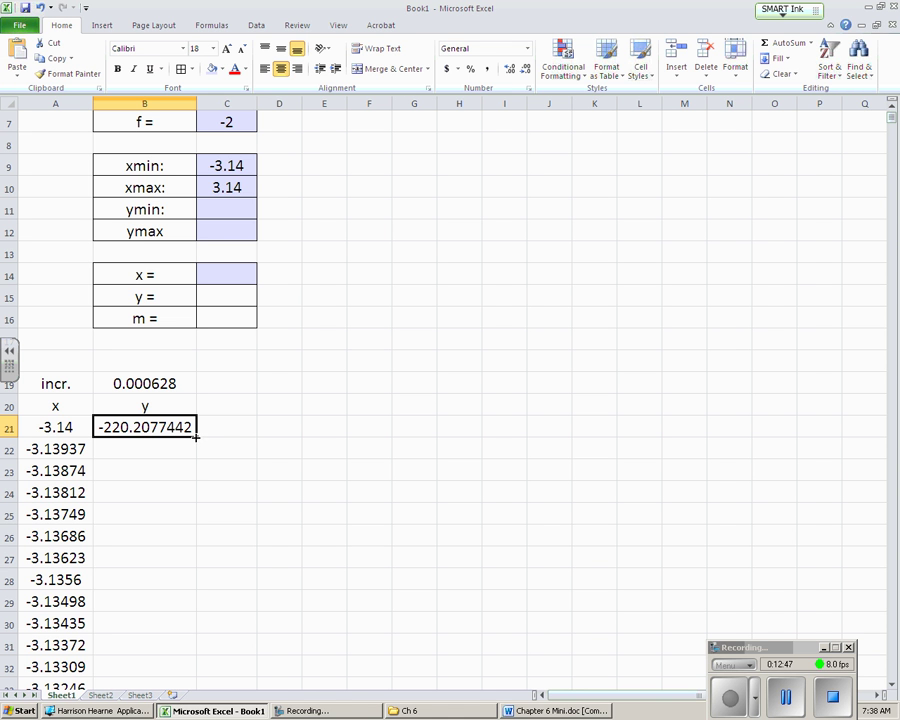
{"action": "double_click", "coordinate": [197, 437]}
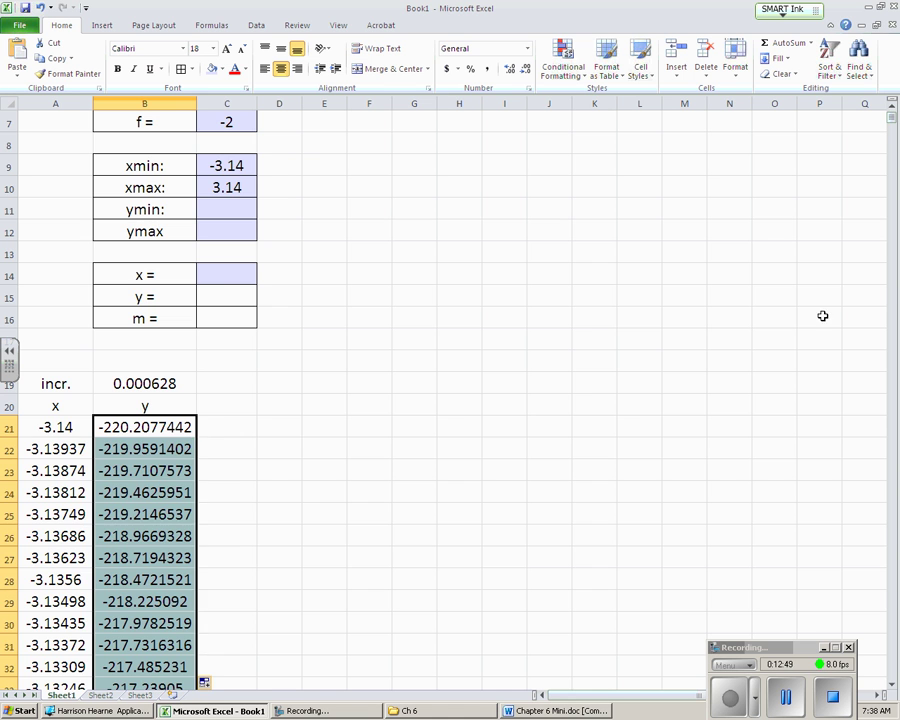
{"action": "mouse_move", "coordinate": [892, 117]}
{"action": "left_mouse_down"}
{"action": "mouse_move", "coordinate": [876, 462]}
{"action": "mouse_move", "coordinate": [892, 688]}
{"action": "mouse_move", "coordinate": [884, 462]}
{"action": "mouse_move", "coordinate": [895, 123]}
{"action": "left_mouse_up"}
{"action": "scroll", "coordinate": [206, 400], "scroll_direction": "up", "scroll_amount": 17}
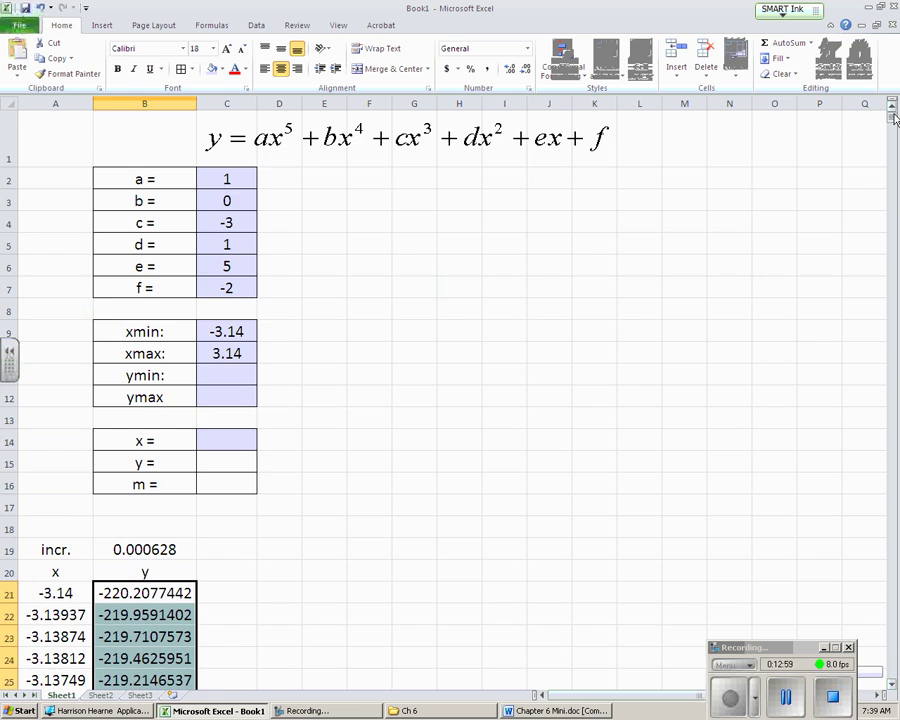
{"action": "left_click", "coordinate": [504, 435]}
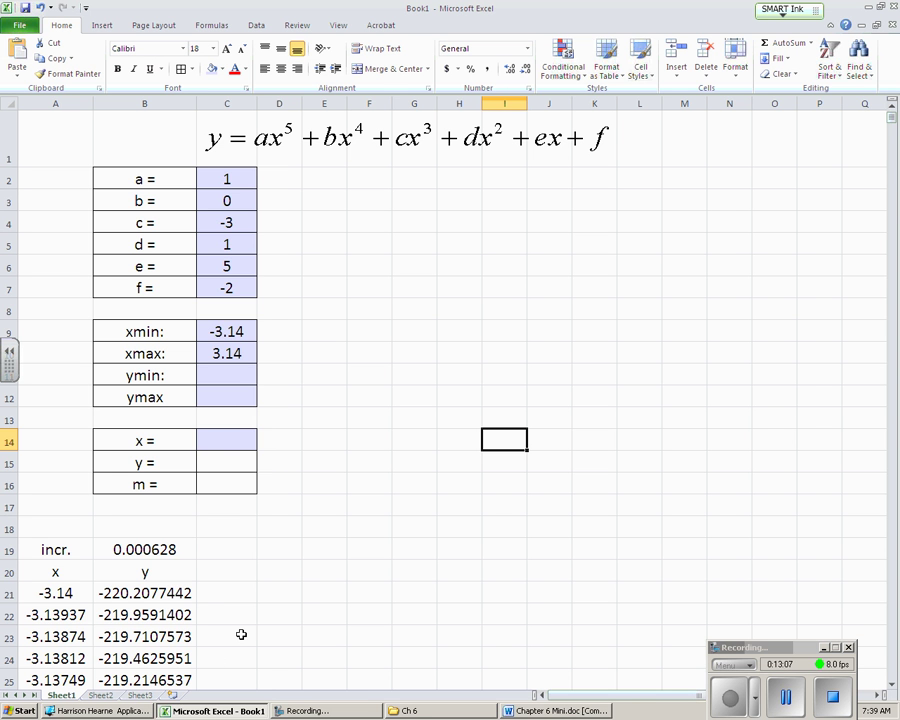
- Refill the y formula from B21 down the column and insert a basic 2-D Line chart of the selected y values
{"action": "left_click_drag", "start_coordinate": [155, 593], "coordinate": [120, 287]}
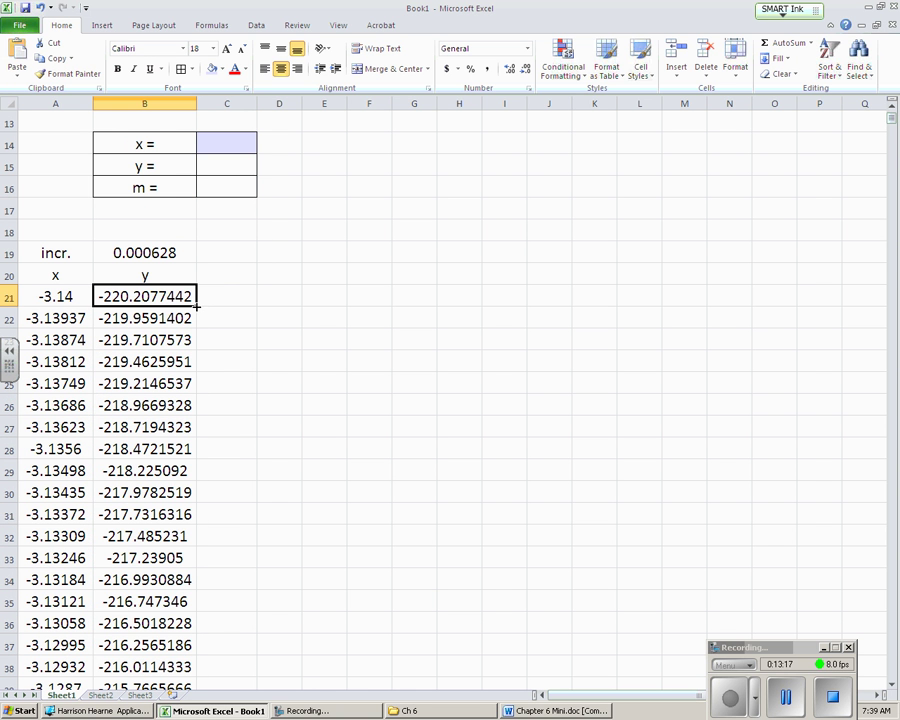
{"action": "double_click", "coordinate": [197, 308]}
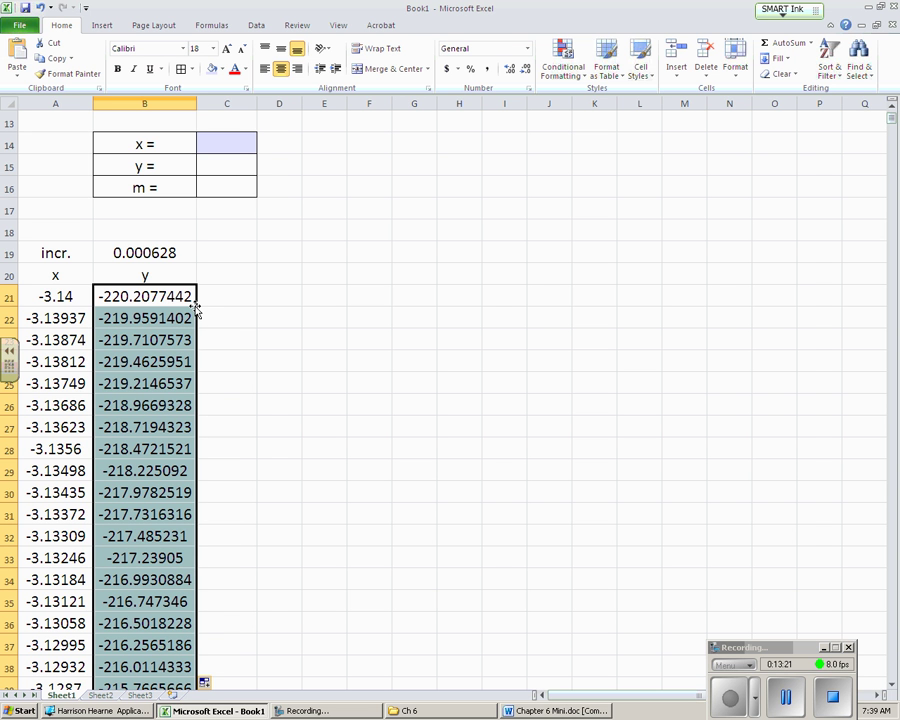
{"action": "mouse_move", "coordinate": [891, 120]}
{"action": "left_mouse_down"}
{"action": "mouse_move", "coordinate": [893, 604]}
{"action": "mouse_move", "coordinate": [893, 120]}
{"action": "left_mouse_up"}
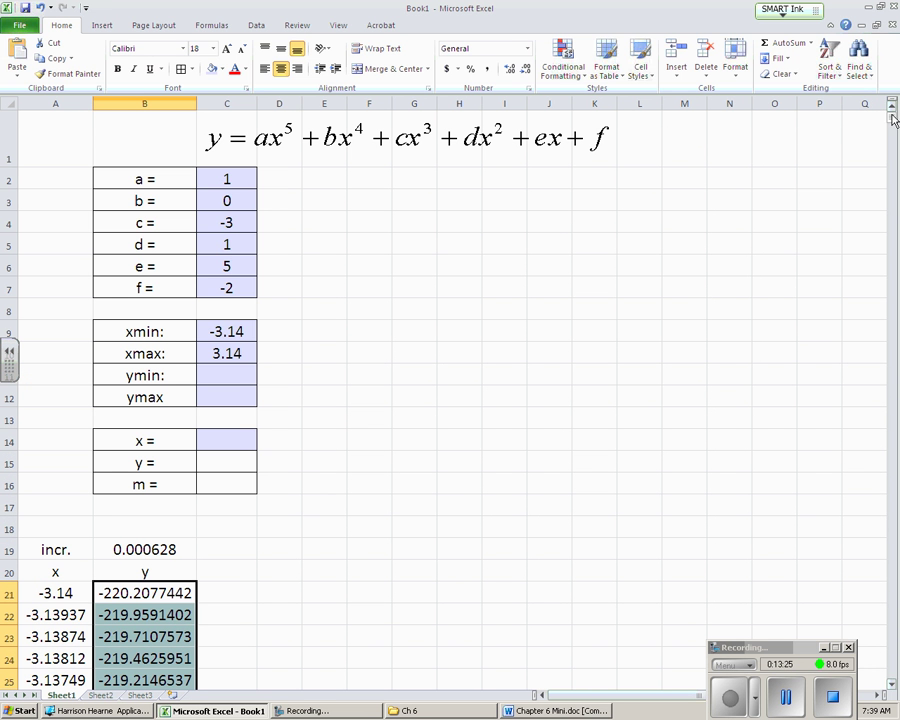
{"action": "left_click", "coordinate": [103, 28]}
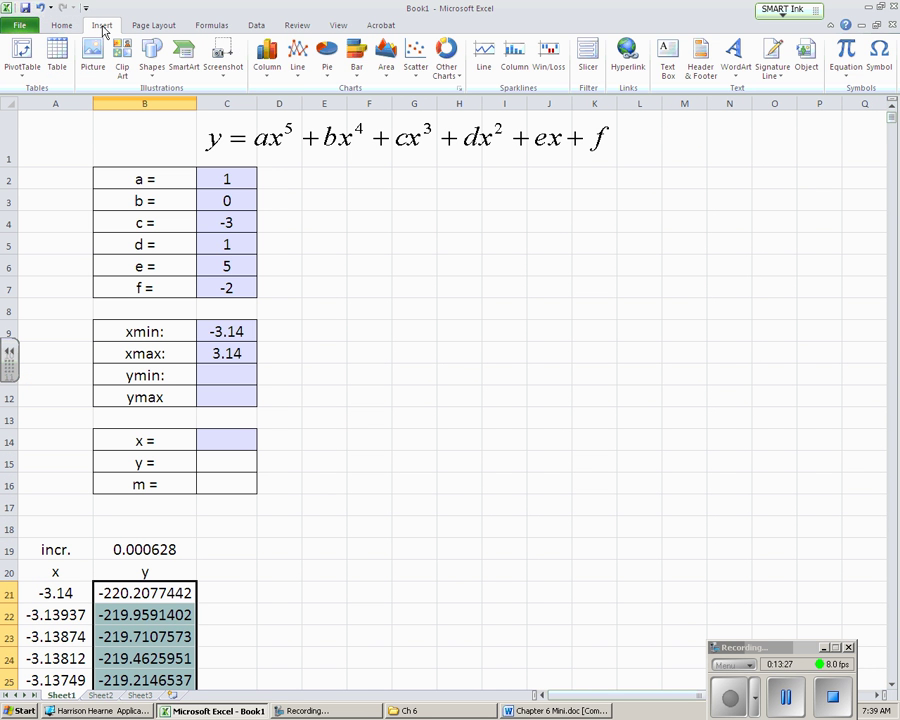
{"action": "left_click", "coordinate": [298, 56]}
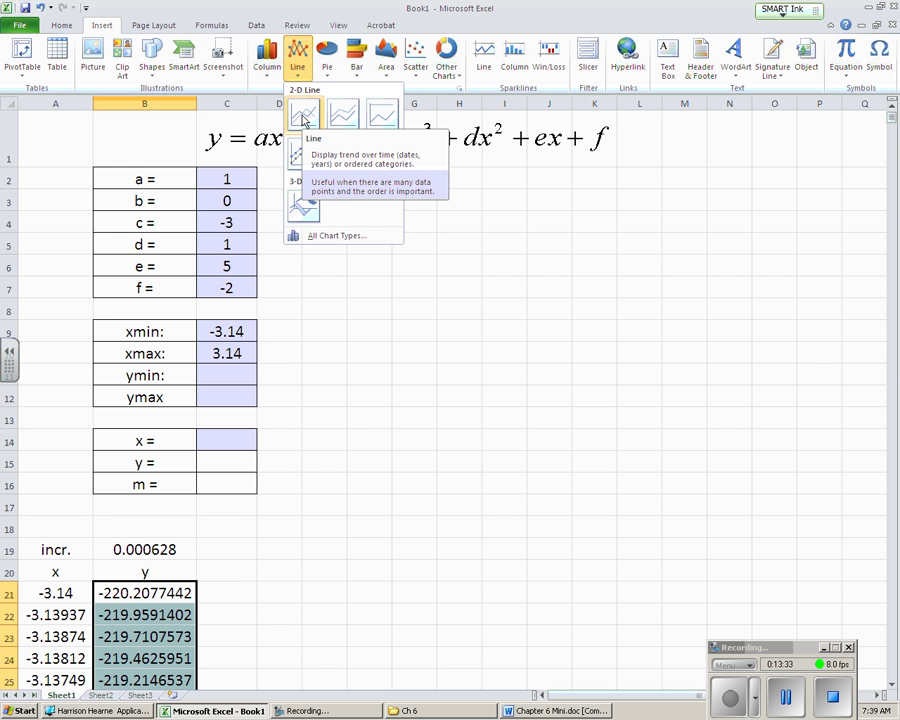
{"action": "left_click", "coordinate": [304, 118]}
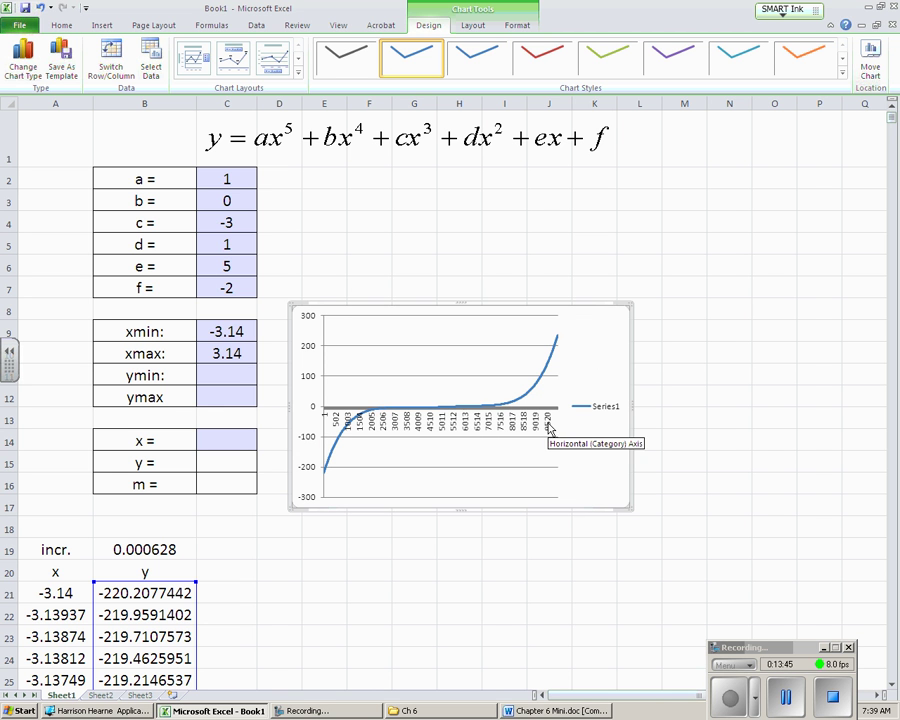
- Move the chart beside the input tables under the equation and enlarge it to span about columns D to M, rows 4 to 16
{"action": "left_click_drag", "start_coordinate": [595, 321], "coordinate": [600, 213]}
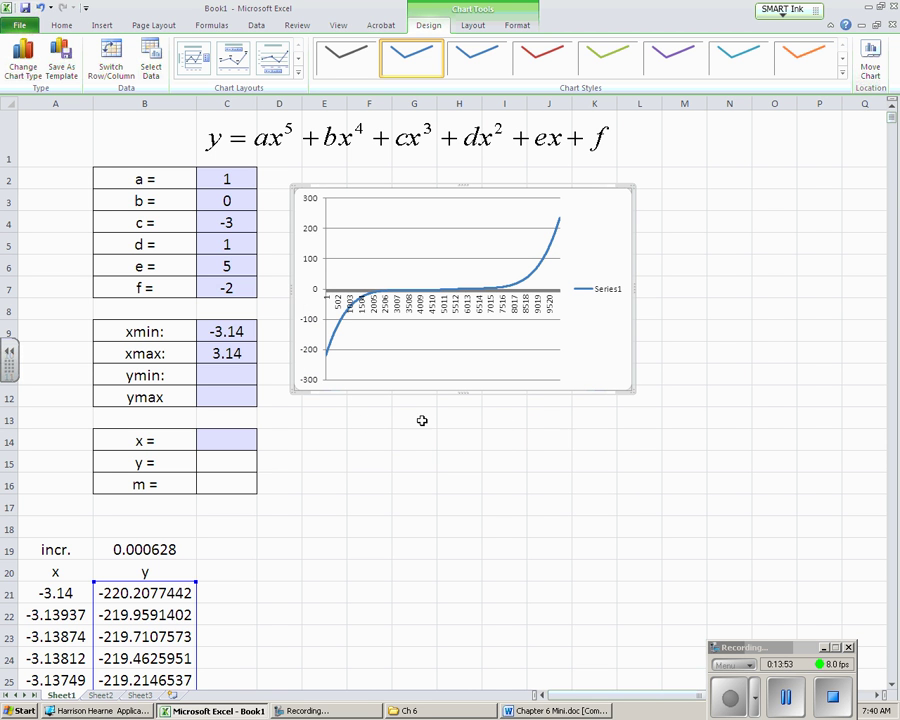
{"action": "left_click", "coordinate": [414, 382]}
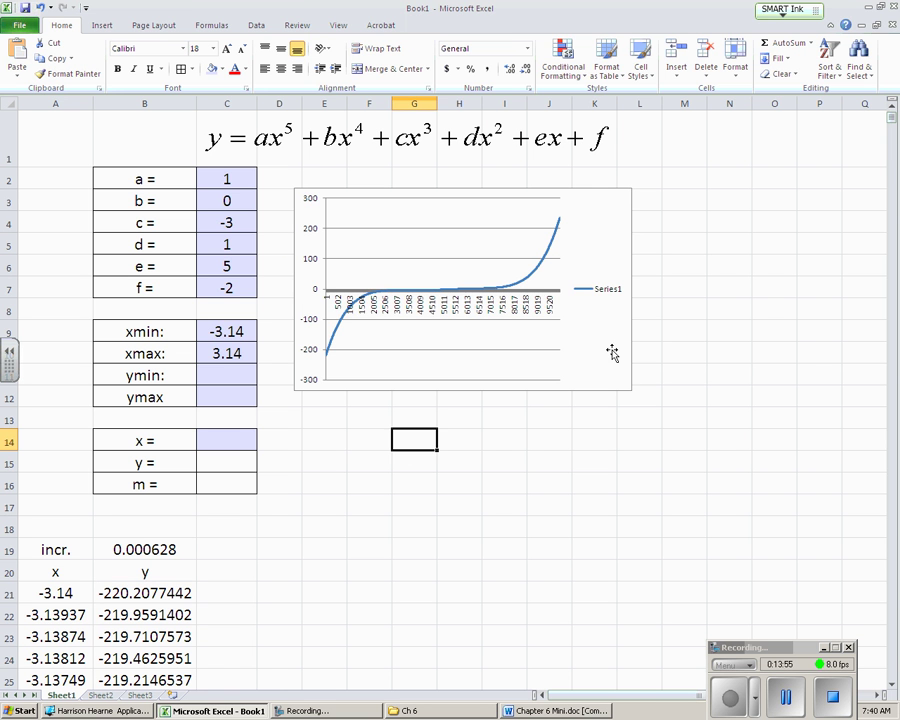
{"action": "left_click_drag", "start_coordinate": [611, 354], "coordinate": [714, 496]}
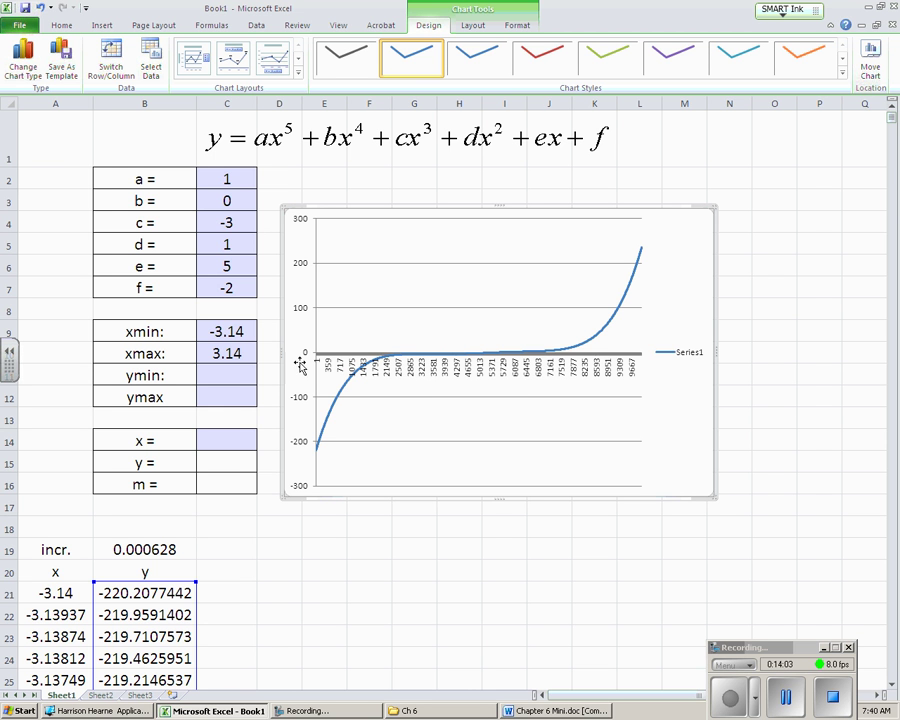
- Open the chart's data source settings and copy the chart data range =Sheet1!$B$21:$B$10021
{"action": "mouse_move", "coordinate": [60, 593]}
{"action": "left_mouse_down"}
{"action": "mouse_move", "coordinate": [60, 637]}
{"action": "mouse_move", "coordinate": [60, 594]}
{"action": "left_mouse_up"}
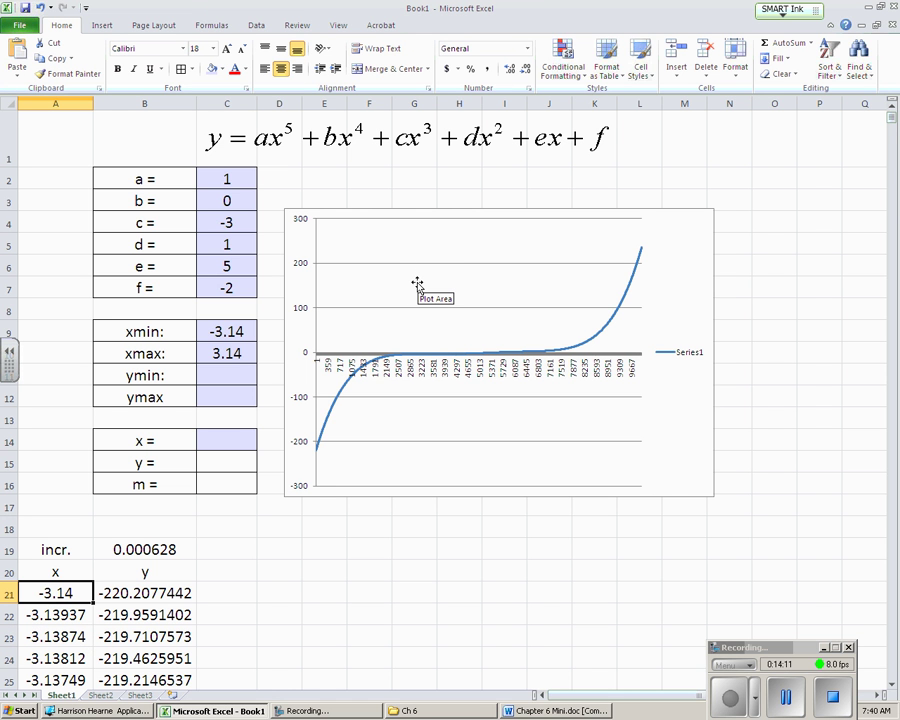
{"action": "right_click", "coordinate": [418, 286]}
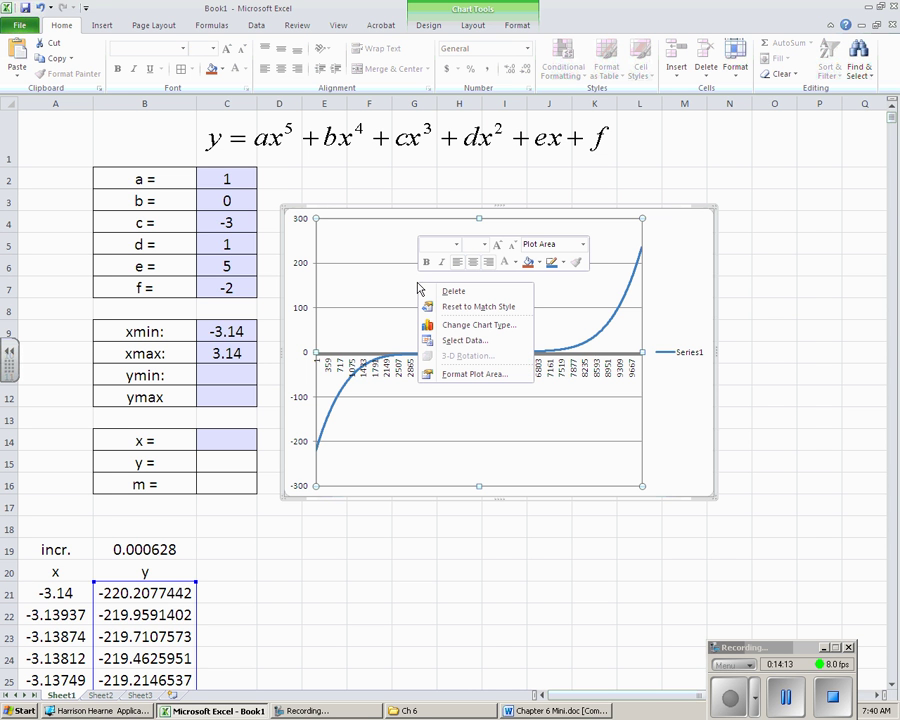
{"action": "left_click", "coordinate": [472, 341]}
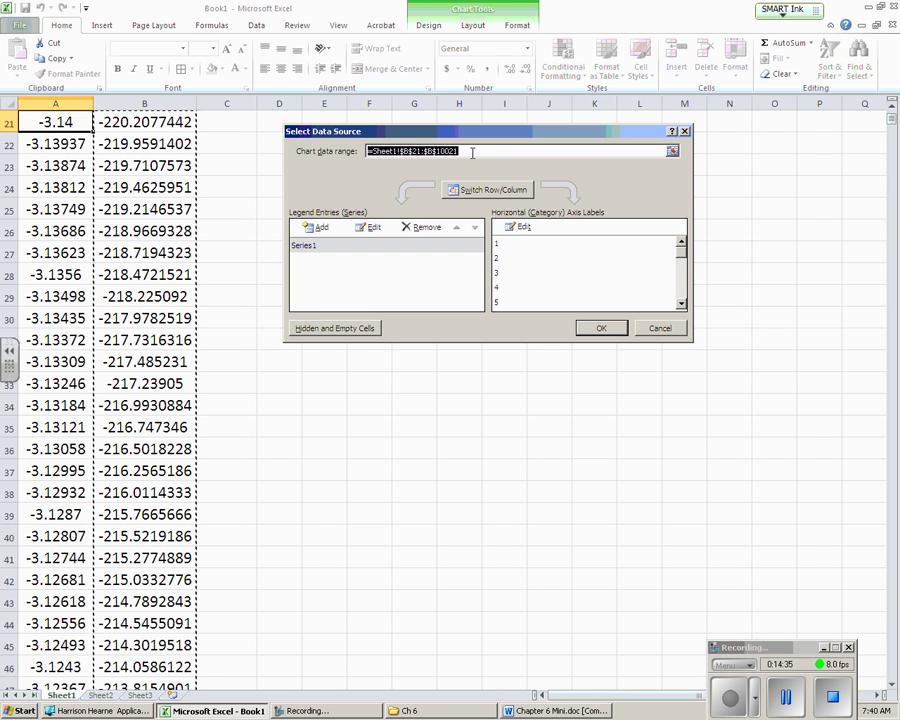
{"action": "left_click", "coordinate": [469, 151]}
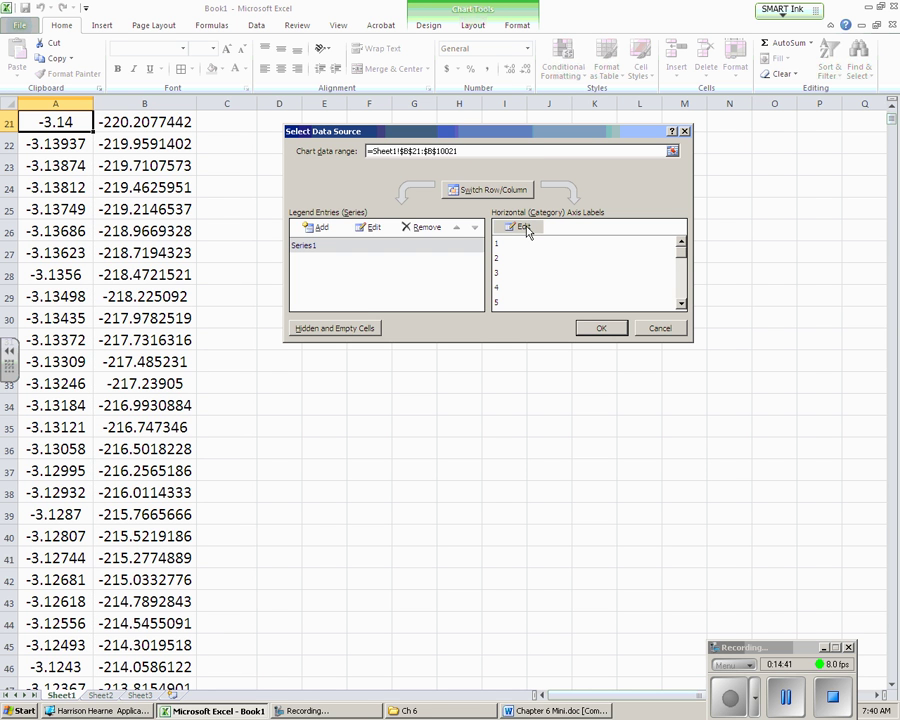
{"action": "left_click_drag", "start_coordinate": [474, 151], "coordinate": [366, 151]}
{"action": "key", "text": "ctrl+c"}
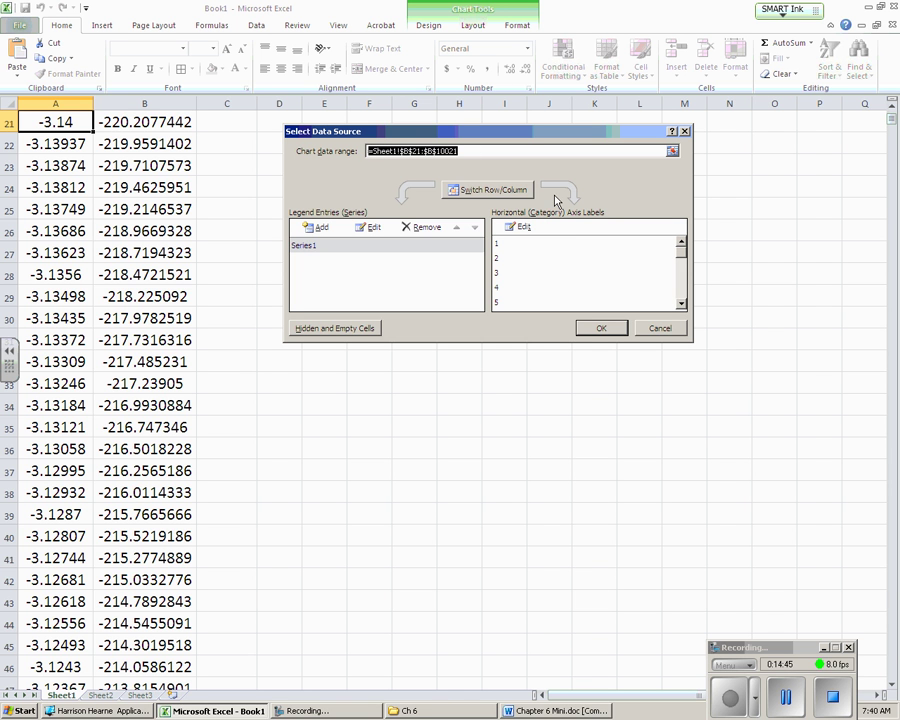
- Set the chart's horizontal axis labels to the x values by adapting the copied range to column A, rows 21 to 10021, and apply it
{"action": "left_click", "coordinate": [535, 245]}
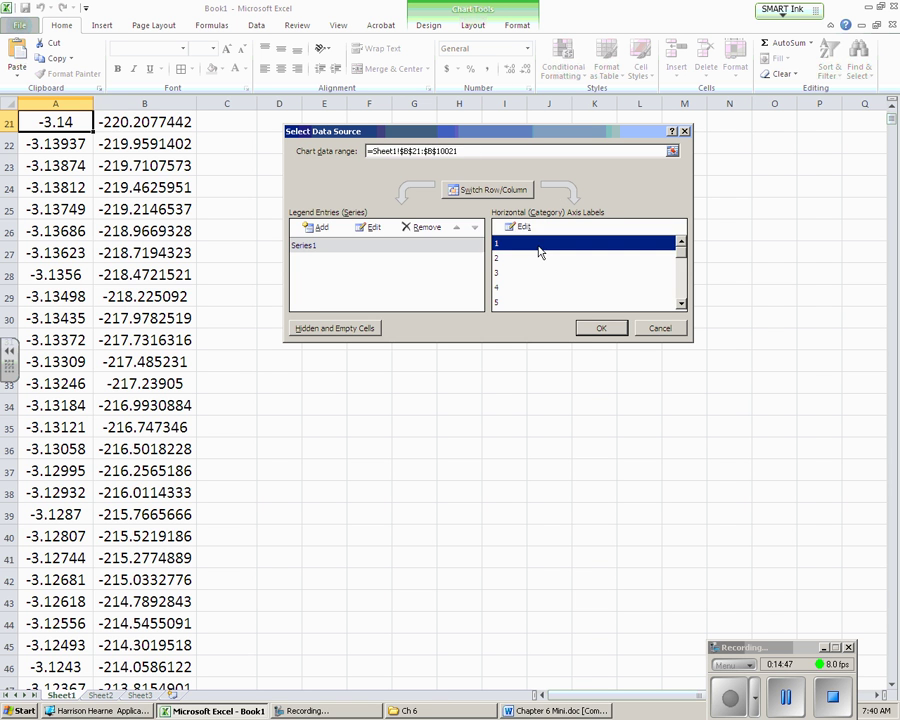
{"action": "left_click", "coordinate": [522, 228]}
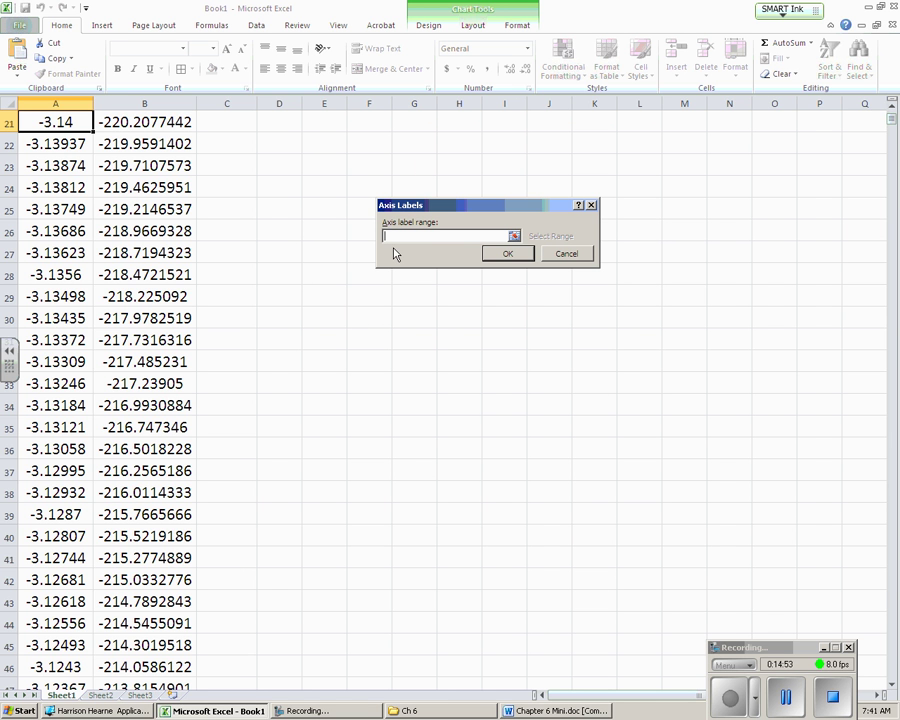
{"action": "key", "text": "ctrl+v"}
{"action": "type", "text": "a"}
{"action": "left_click", "coordinate": [506, 254]}
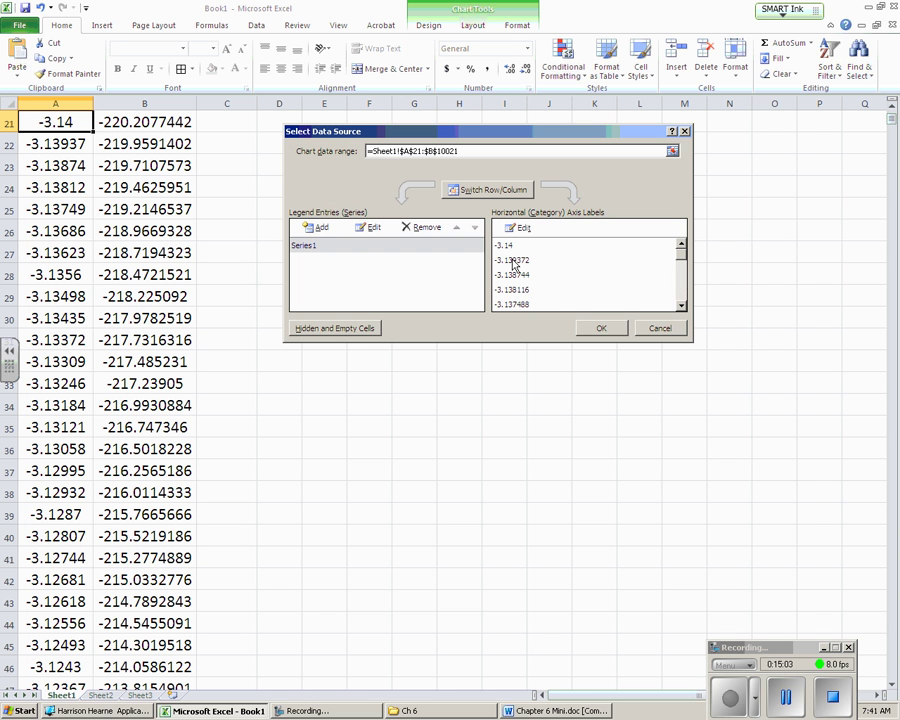
{"action": "left_click", "coordinate": [680, 292]}
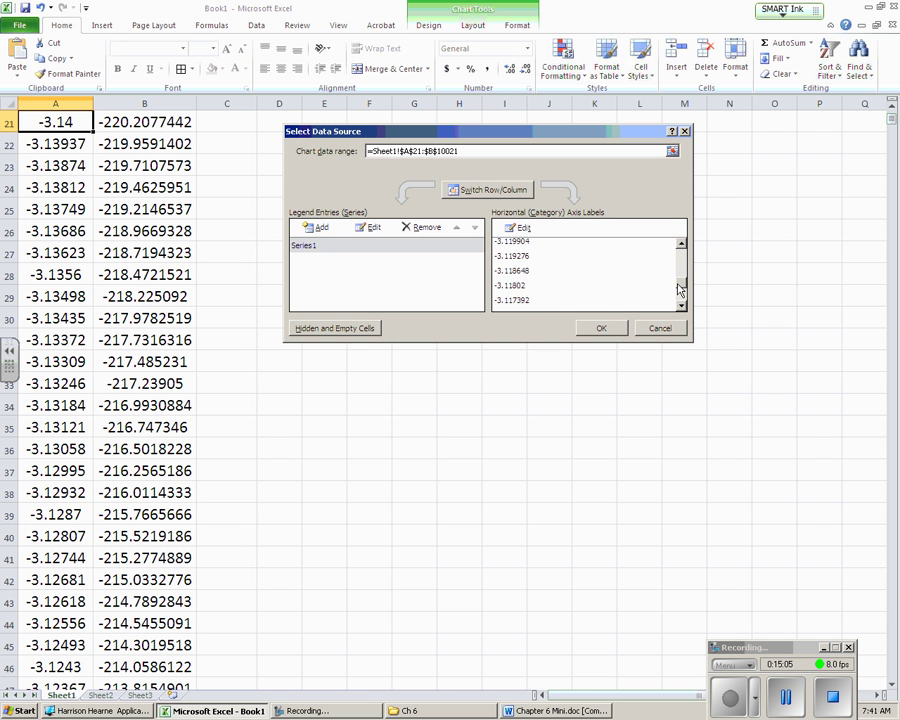
{"action": "left_click_drag", "start_coordinate": [680, 292], "coordinate": [680, 303]}
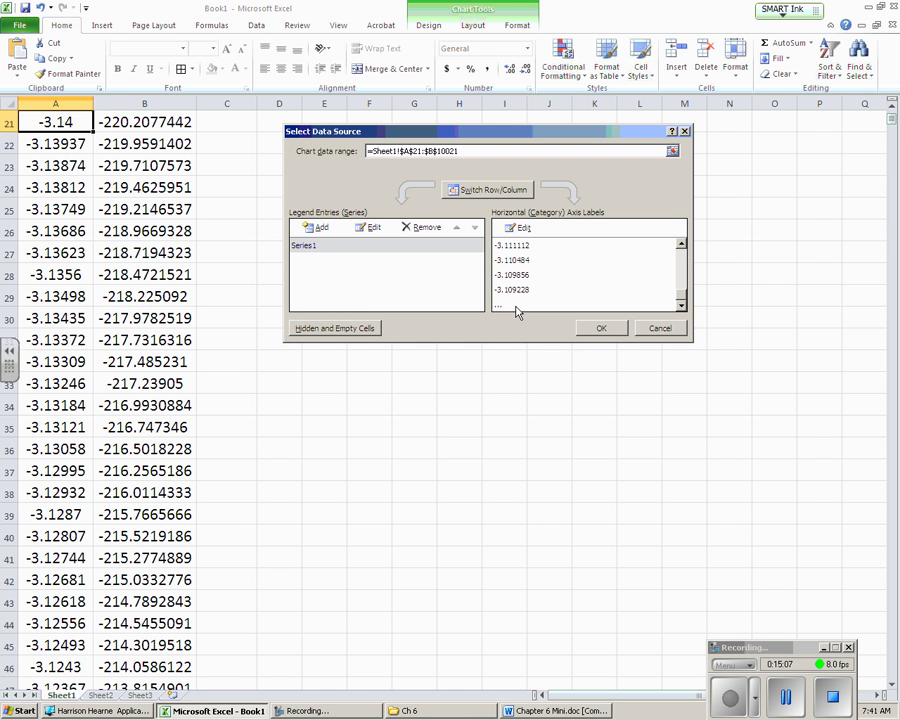
{"action": "left_click", "coordinate": [601, 330]}
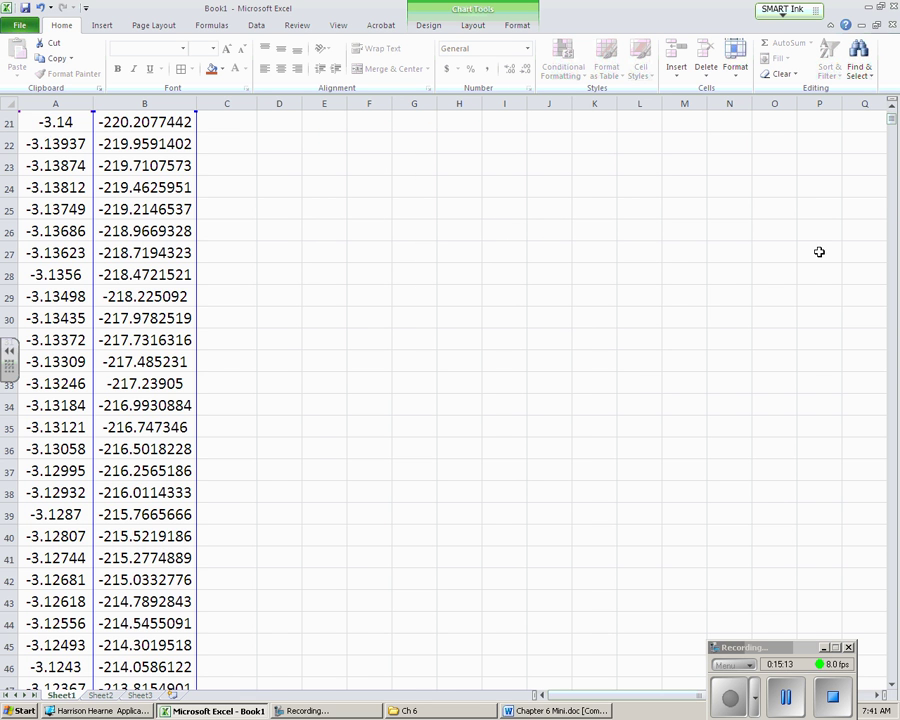
{"action": "left_click_drag", "start_coordinate": [891, 122], "coordinate": [891, 112]}
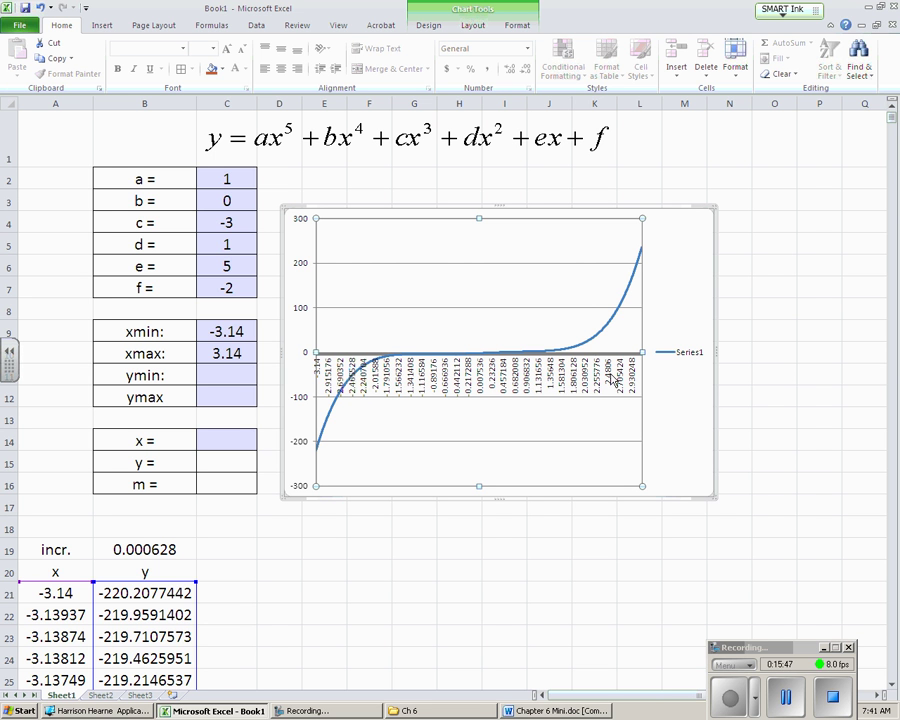
- Set the interval between tick marks on the chart's horizontal axis to 1000
{"action": "right_click", "coordinate": [414, 383]}
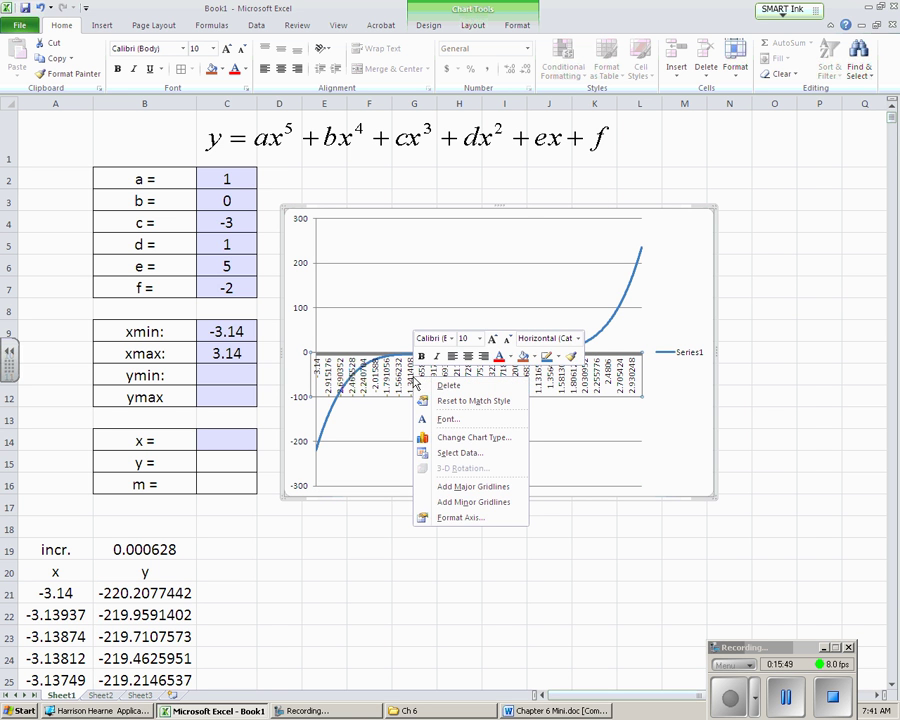
{"action": "key", "text": "Escape"}
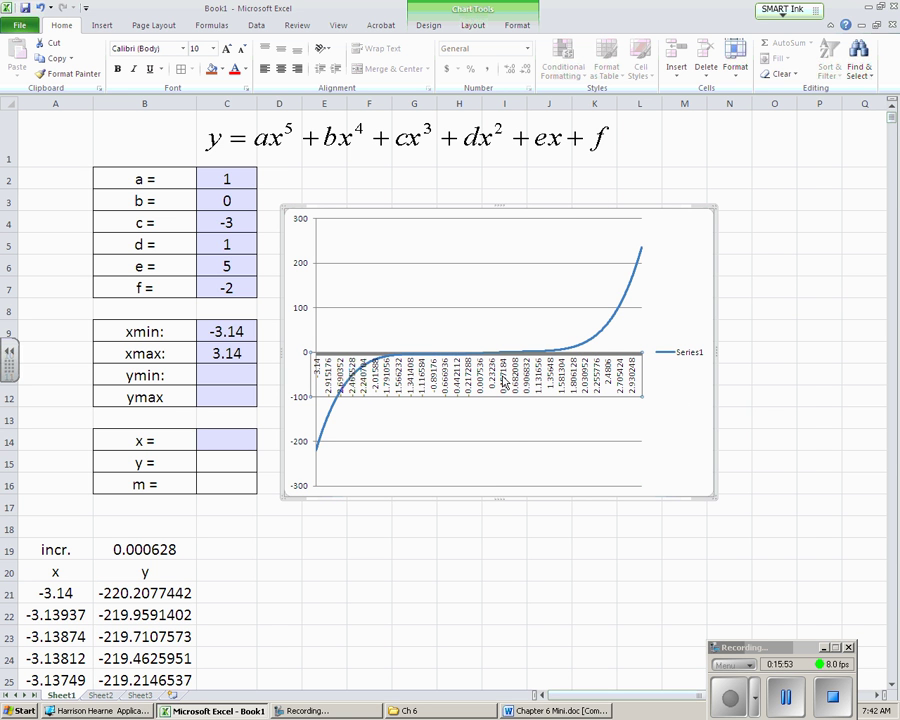
{"action": "left_click", "coordinate": [755, 378]}
{"action": "right_click", "coordinate": [515, 378]}
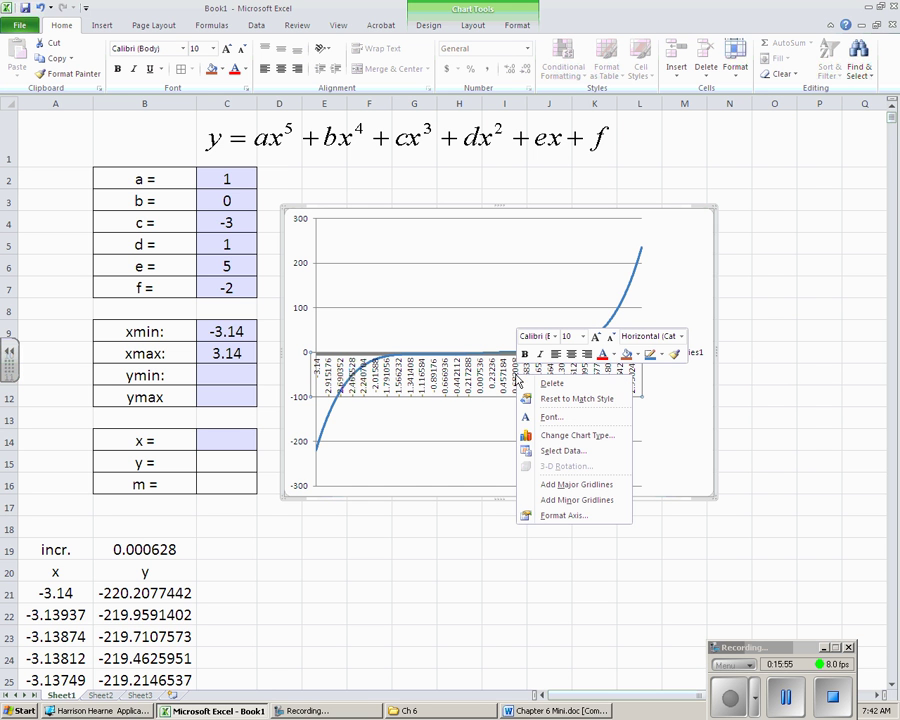
{"action": "left_click", "coordinate": [564, 516]}
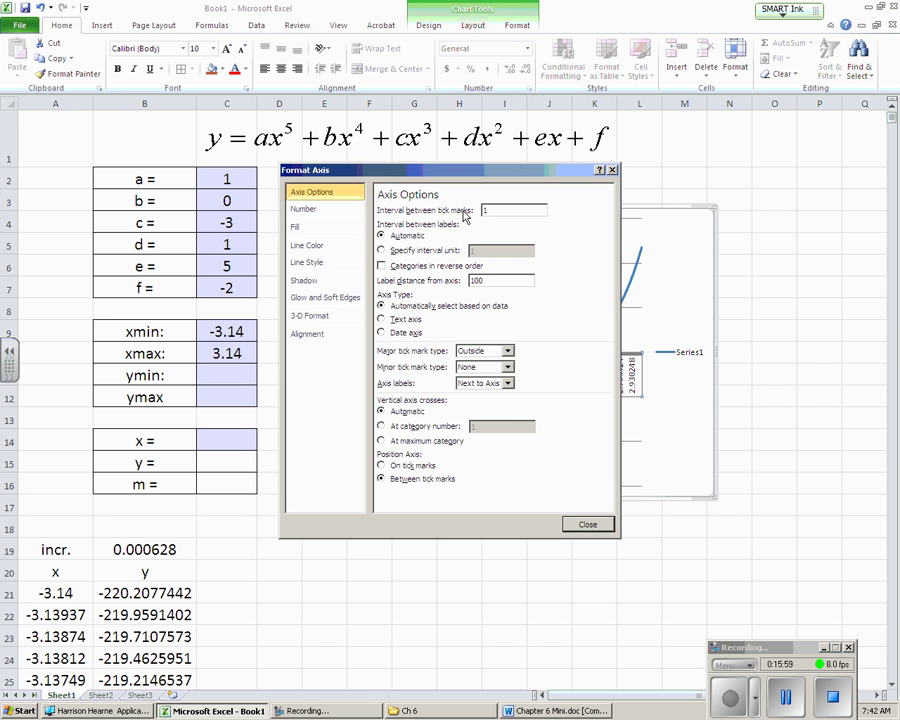
{"action": "left_click_drag", "start_coordinate": [447, 178], "coordinate": [186, 142]}
{"action": "double_click", "coordinate": [224, 174]}
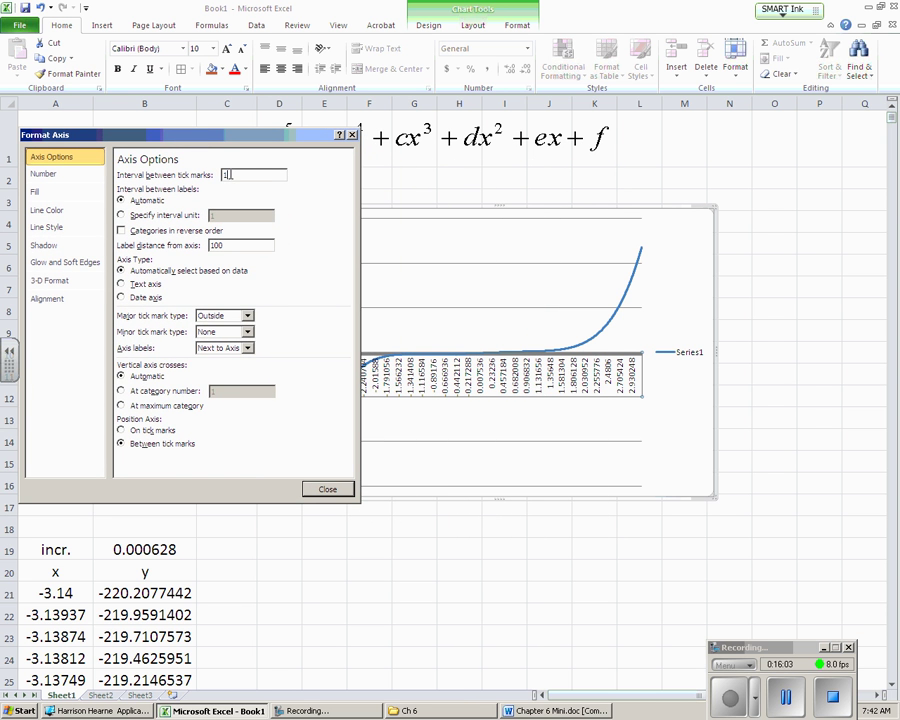
{"action": "left_click", "coordinate": [228, 175]}
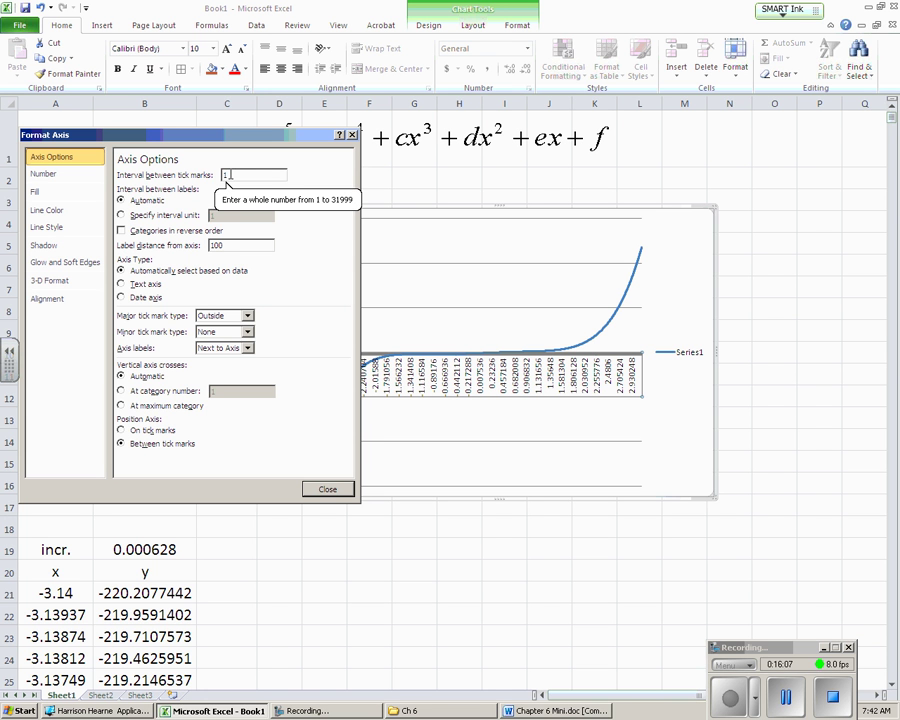
{"action": "type", "text": "000"}
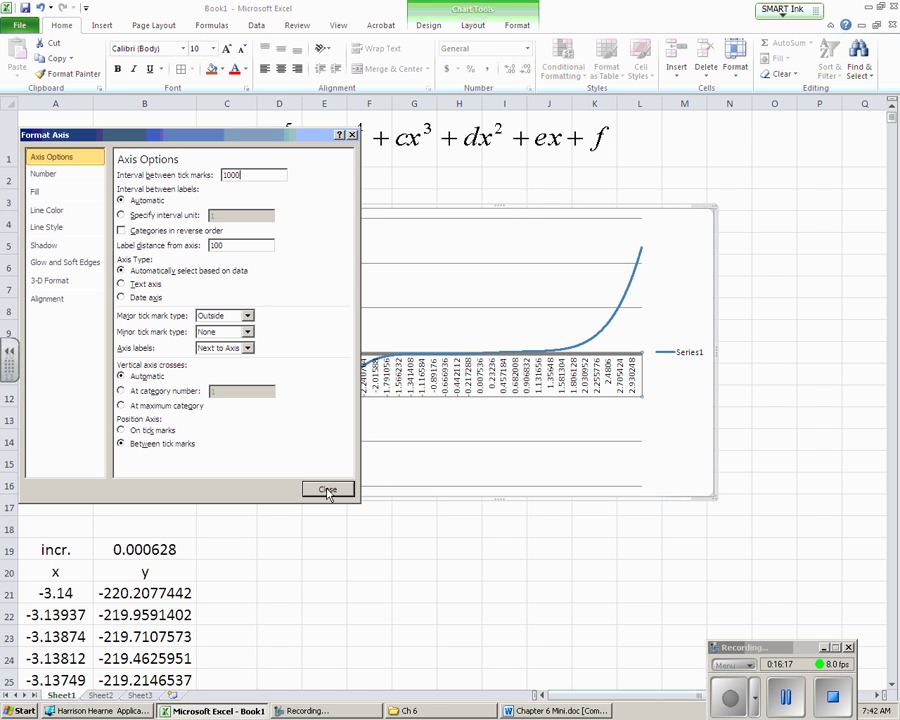
{"action": "left_click", "coordinate": [328, 490]}
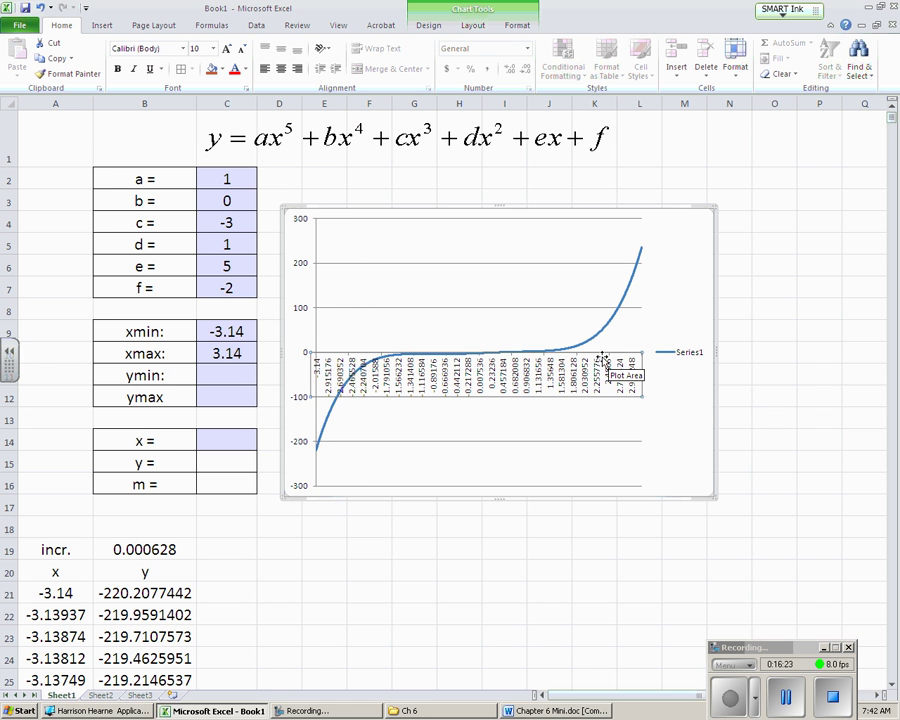
- Specify an interval unit of 1000 between the labels on the chart's horizontal axis
{"action": "right_click", "coordinate": [481, 378]}
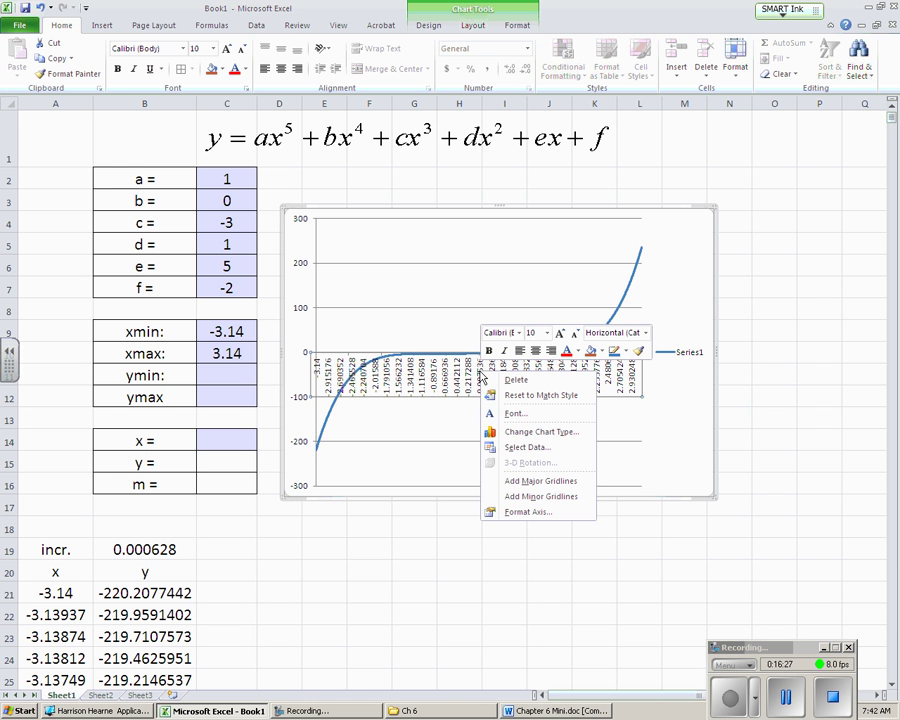
{"action": "left_click", "coordinate": [528, 513]}
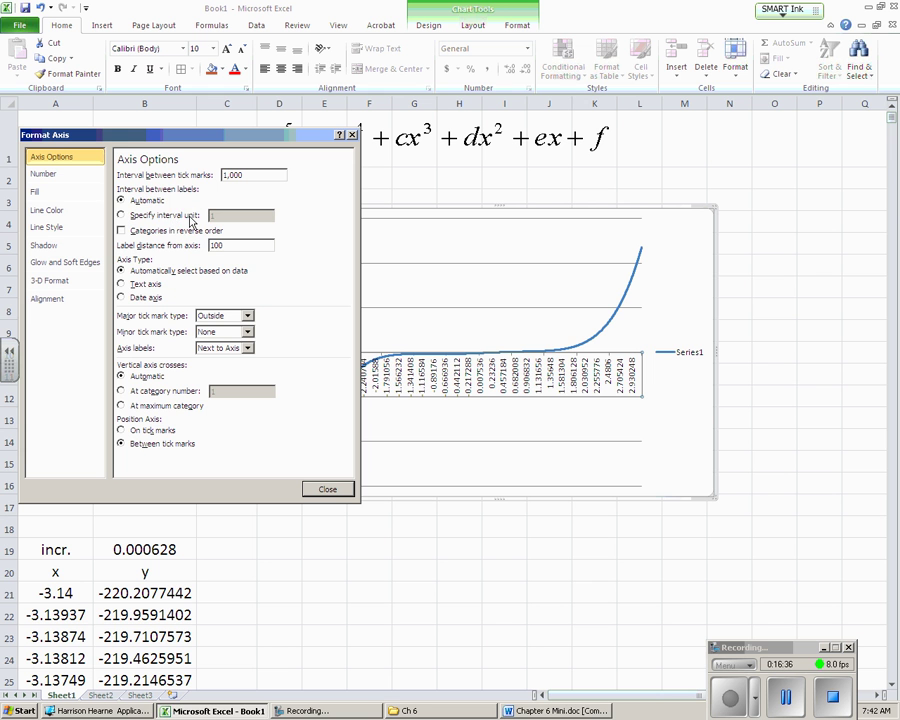
{"action": "left_click", "coordinate": [121, 215]}
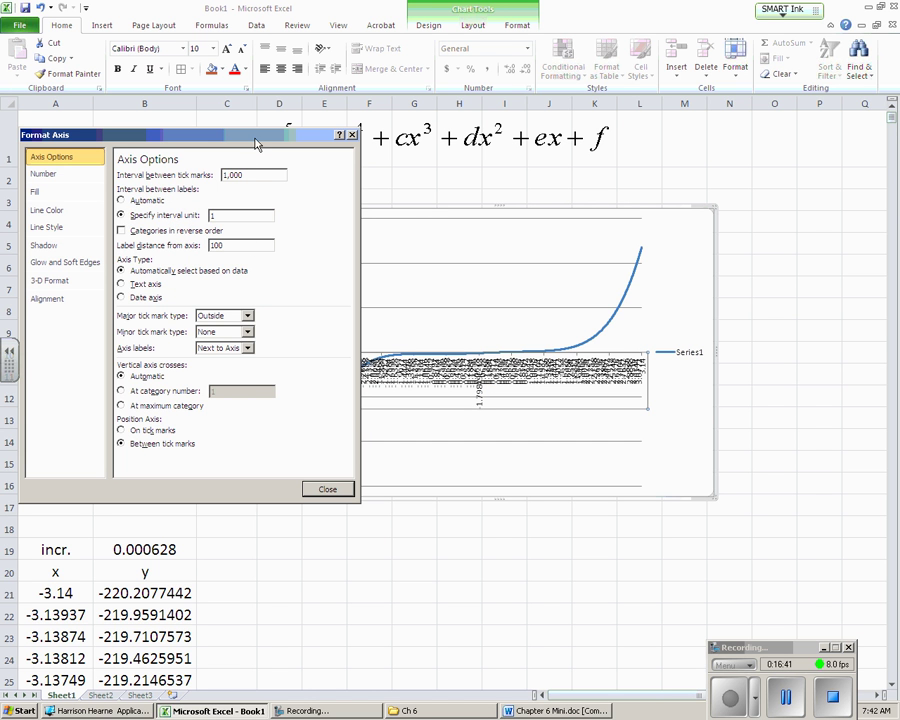
{"action": "left_click_drag", "start_coordinate": [255, 145], "coordinate": [221, 142]}
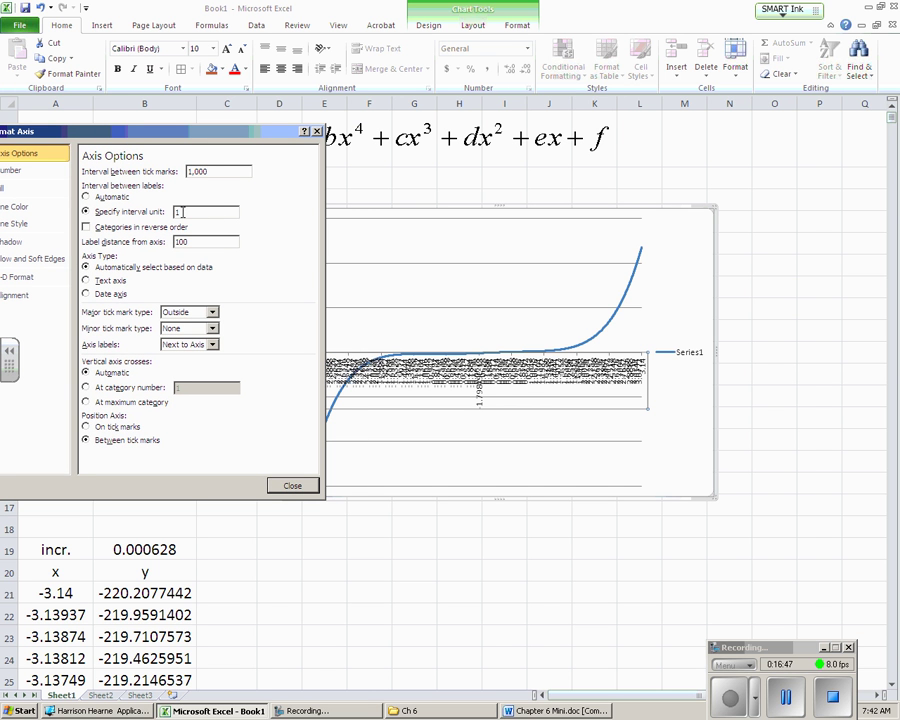
{"action": "type", "text": "000"}
{"action": "left_click", "coordinate": [292, 485]}
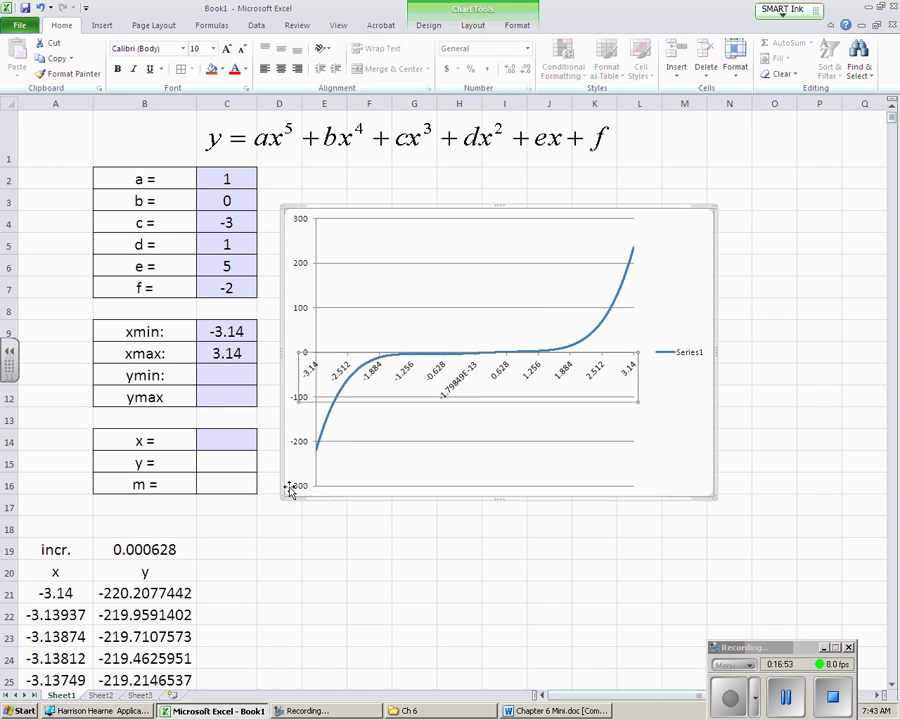
- Change the xmin value in C9 to -3.141
{"action": "left_click", "coordinate": [244, 333]}
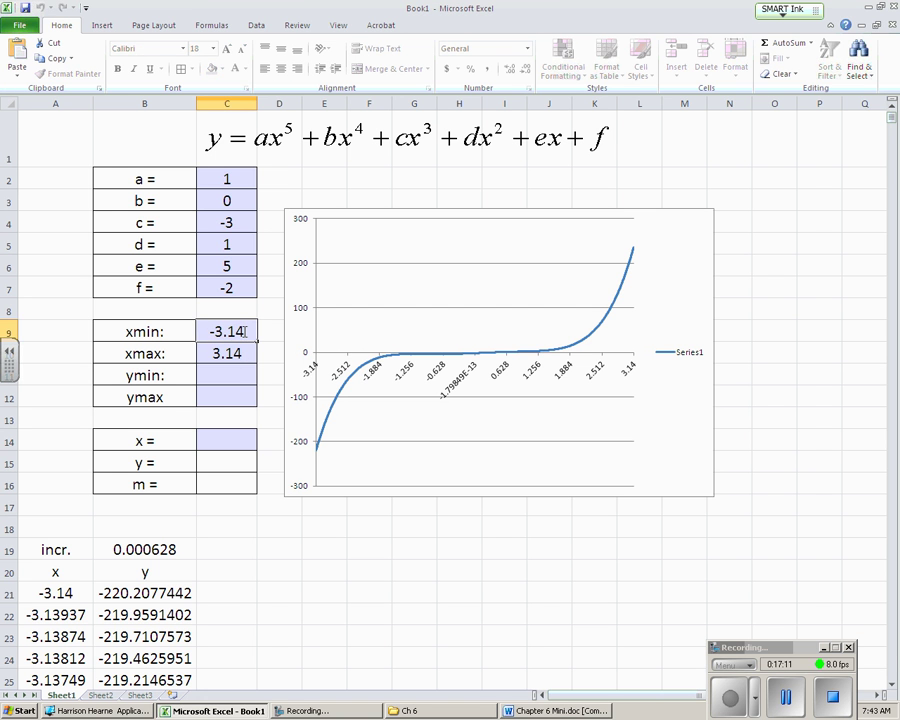
{"action": "type", "text": "1"}
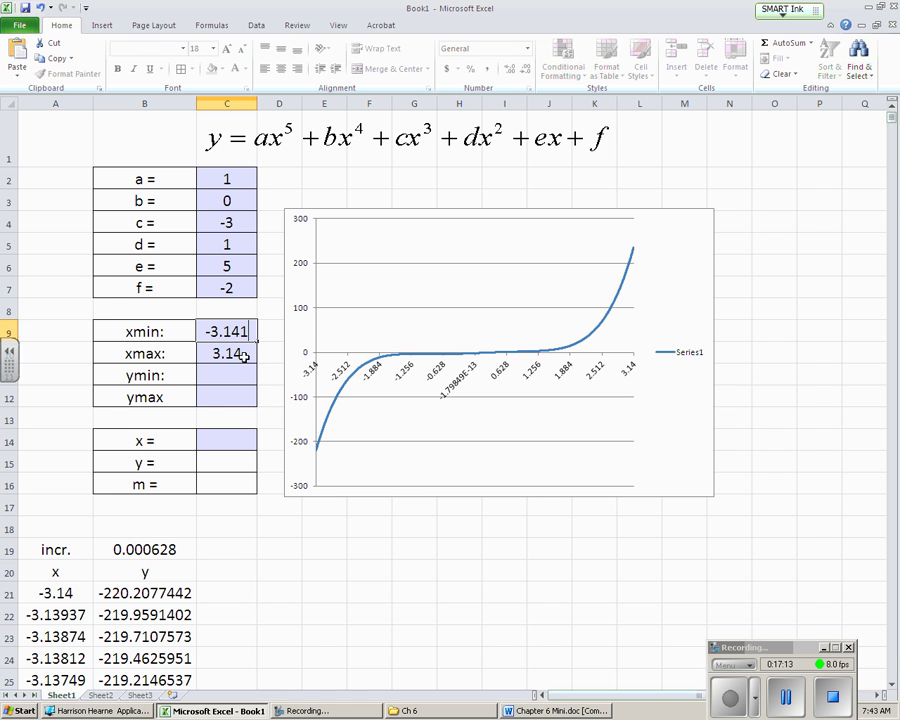
{"action": "left_click", "coordinate": [232, 376]}
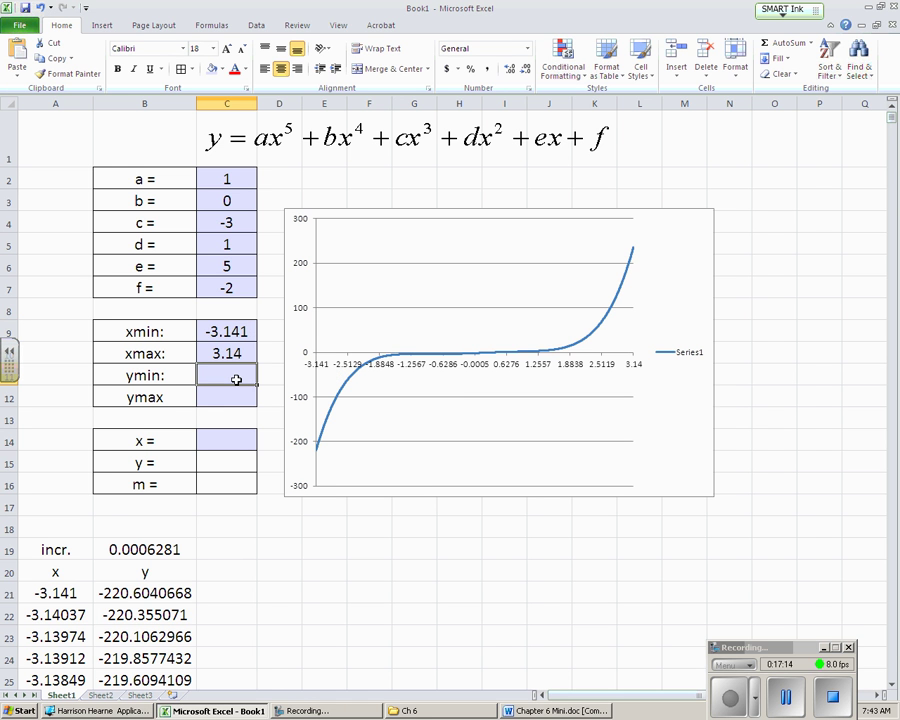
- Format the horizontal axis labels with the Number category and two decimal places
{"action": "right_click", "coordinate": [448, 369]}
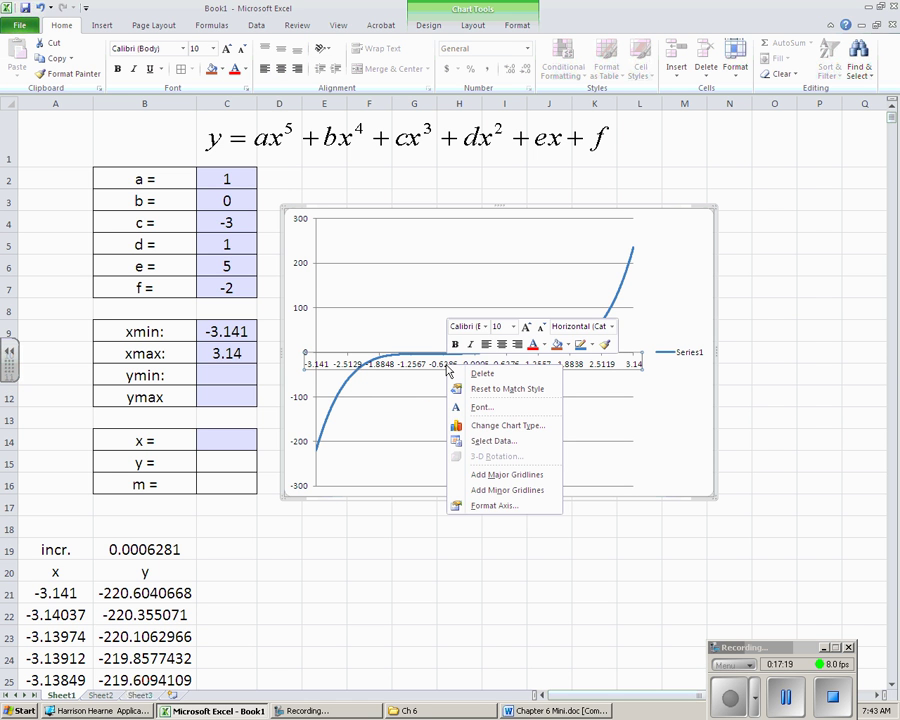
{"action": "left_click", "coordinate": [500, 506]}
{"action": "left_click_drag", "start_coordinate": [165, 138], "coordinate": [225, 140]}
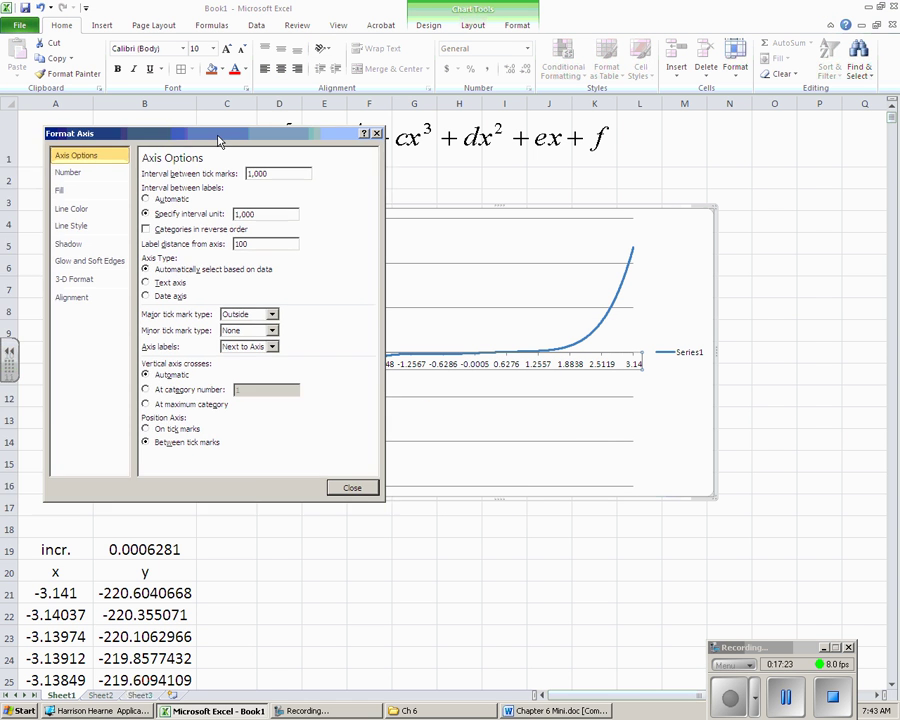
{"action": "left_click", "coordinate": [70, 173]}
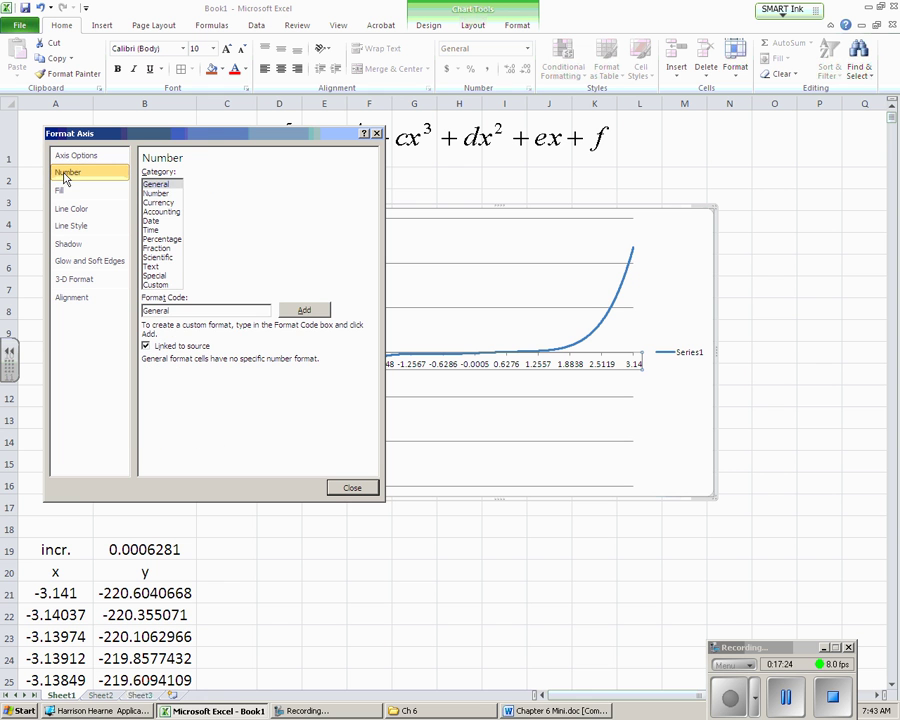
{"action": "left_click", "coordinate": [160, 185]}
{"action": "left_click", "coordinate": [157, 194]}
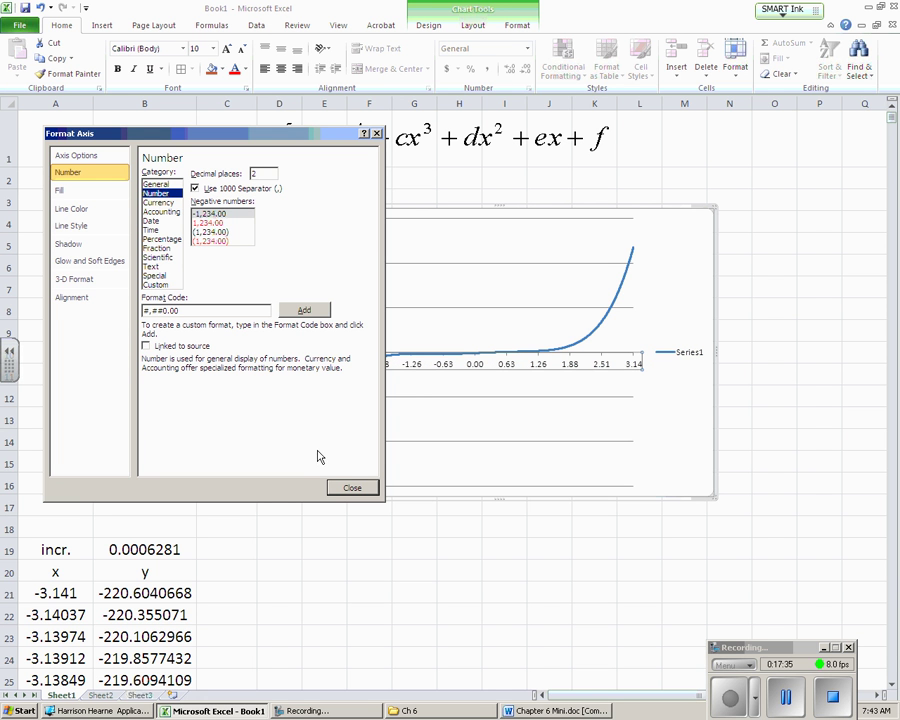
- Rotate all horizontal axis label text 270° and deselect the chart
{"action": "left_click", "coordinate": [73, 300]}
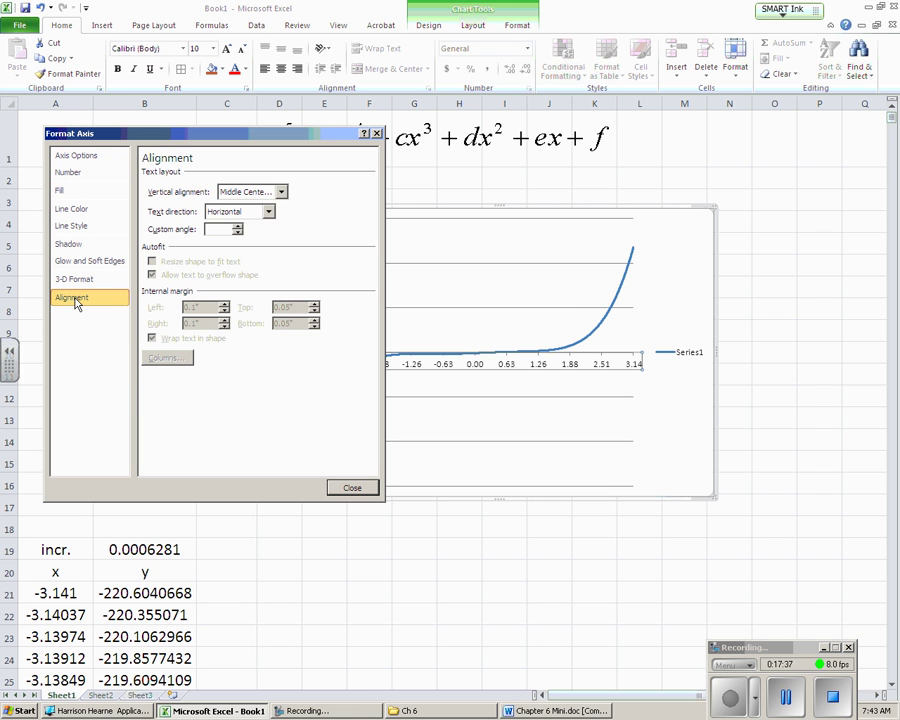
{"action": "left_click", "coordinate": [281, 192]}
{"action": "left_click", "coordinate": [281, 192]}
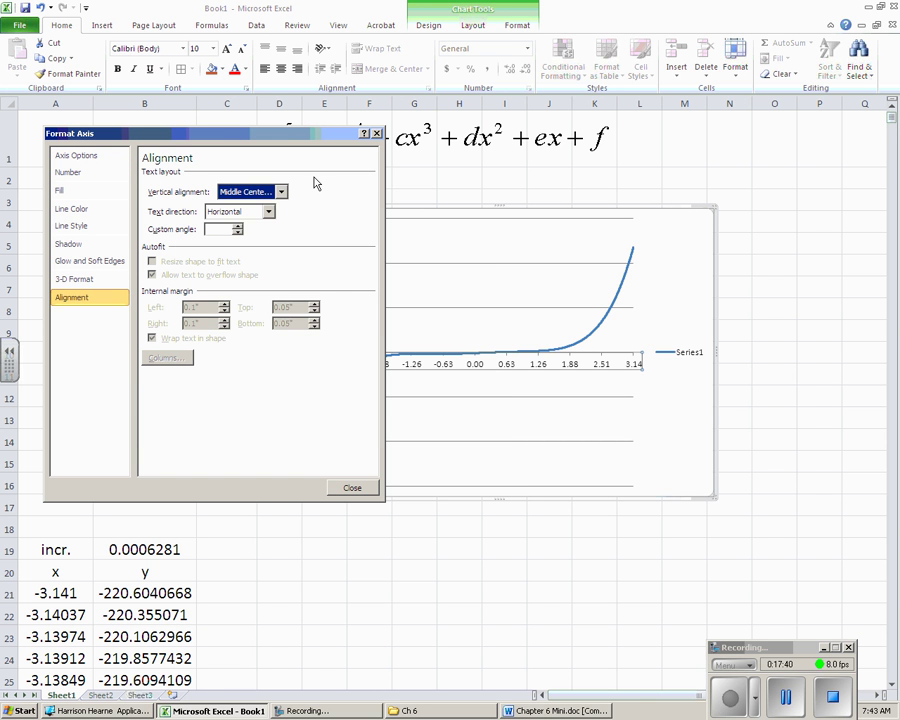
{"action": "left_click", "coordinate": [268, 212]}
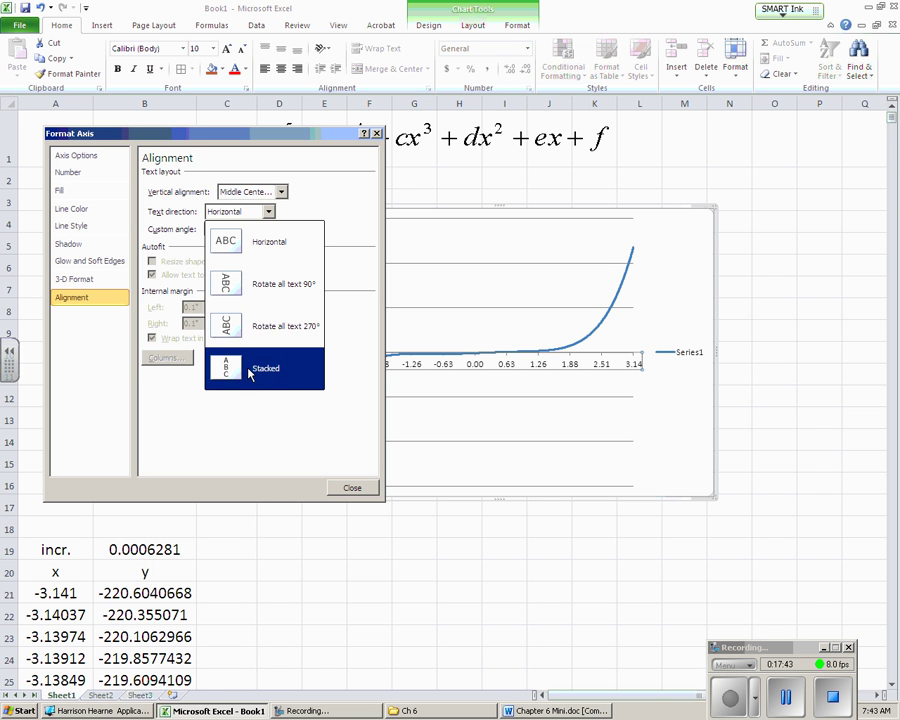
{"action": "left_click", "coordinate": [224, 318]}
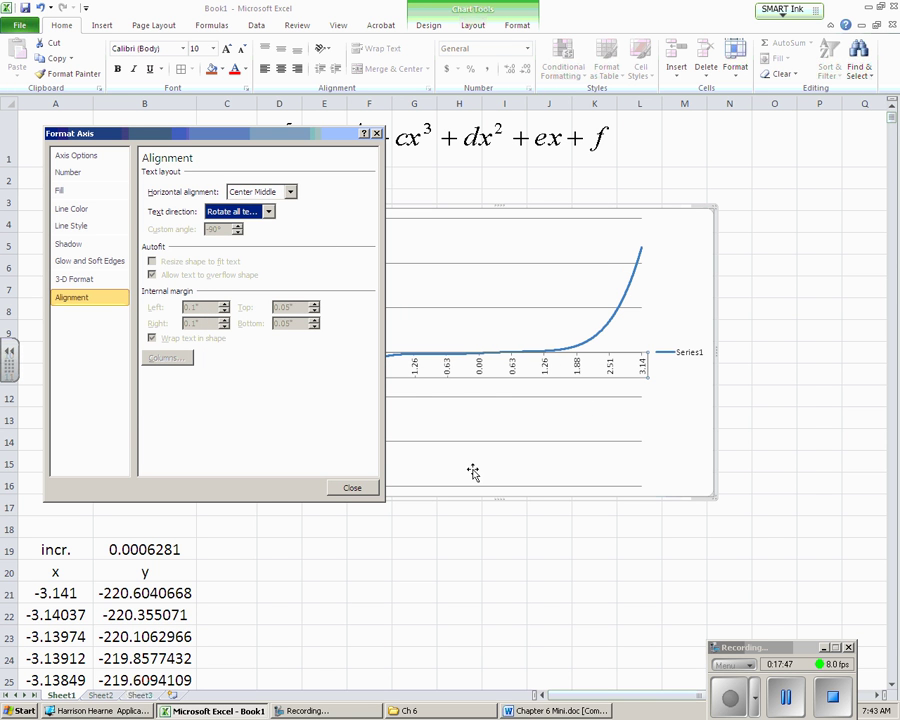
{"action": "left_click", "coordinate": [352, 488]}
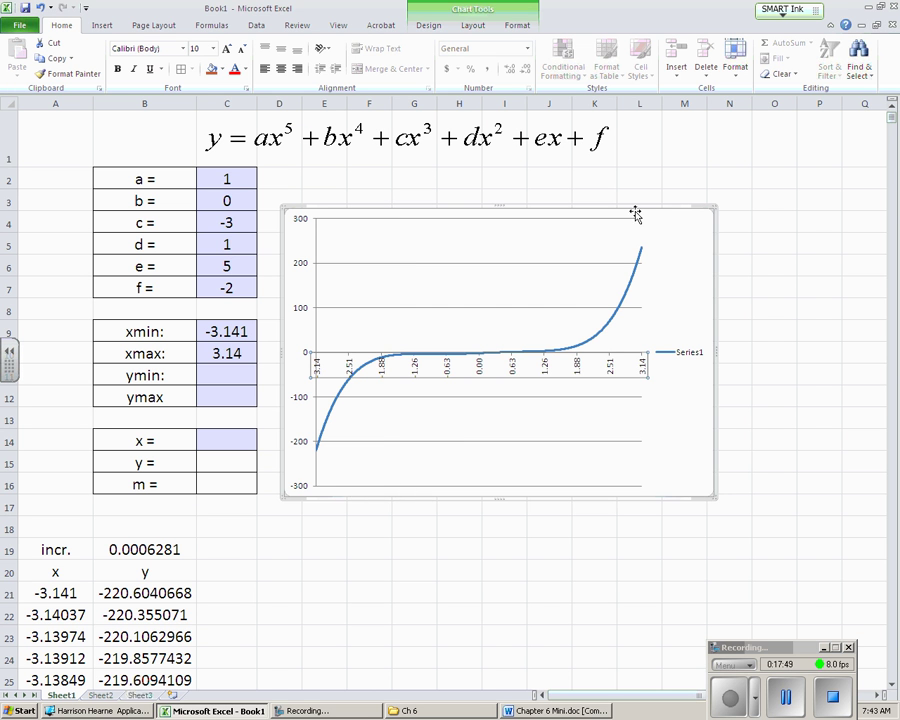
{"action": "left_click", "coordinate": [645, 172]}
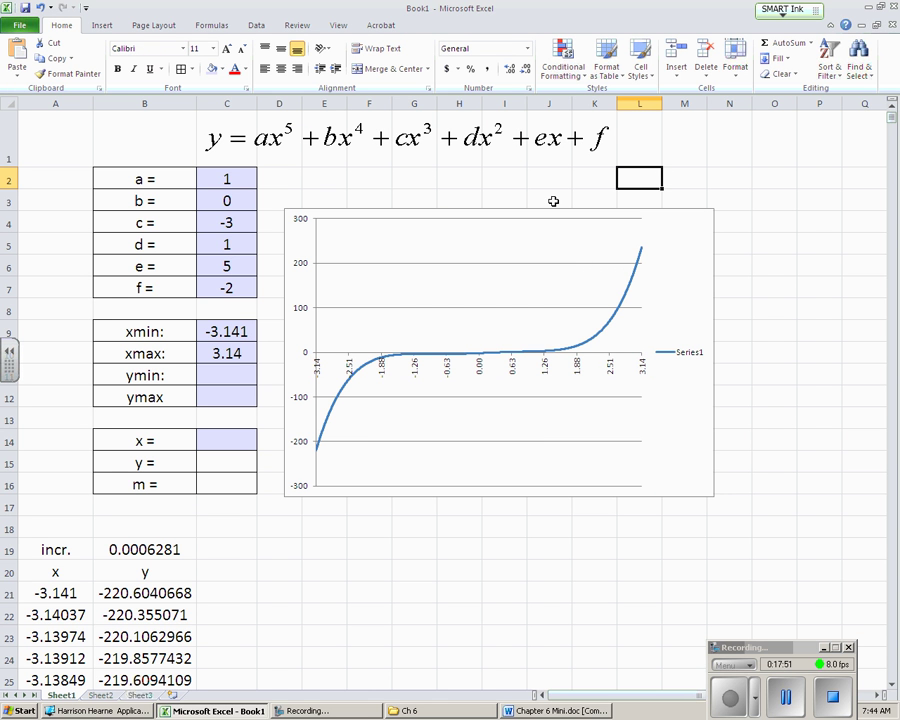
- Delete the chart's legend and enlarge the chart to span about columns D to O, rows 2 to 17
{"action": "right_click", "coordinate": [686, 358]}
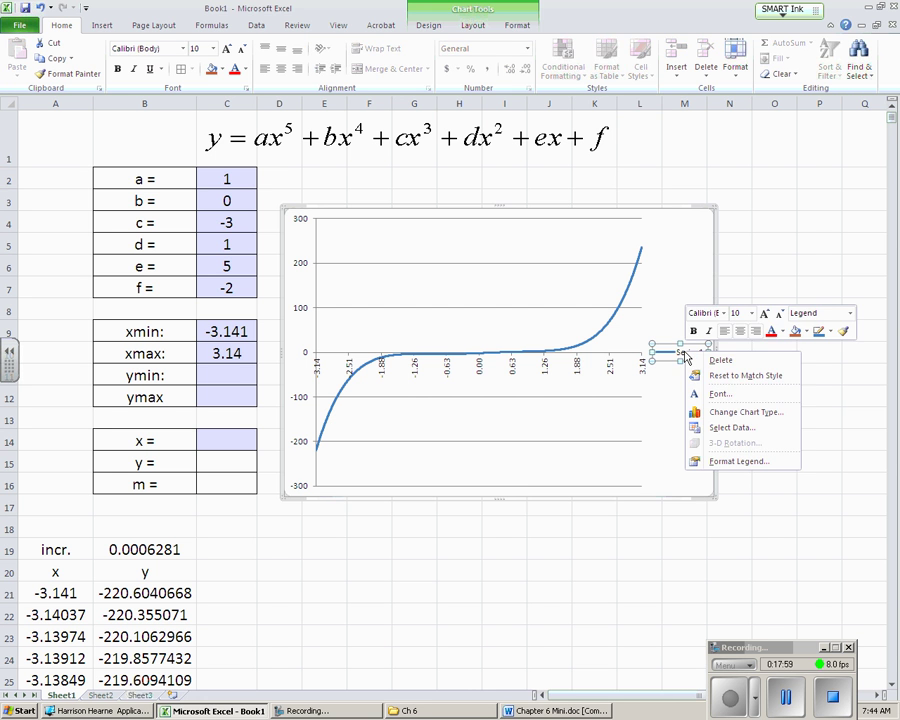
{"action": "left_click", "coordinate": [718, 360]}
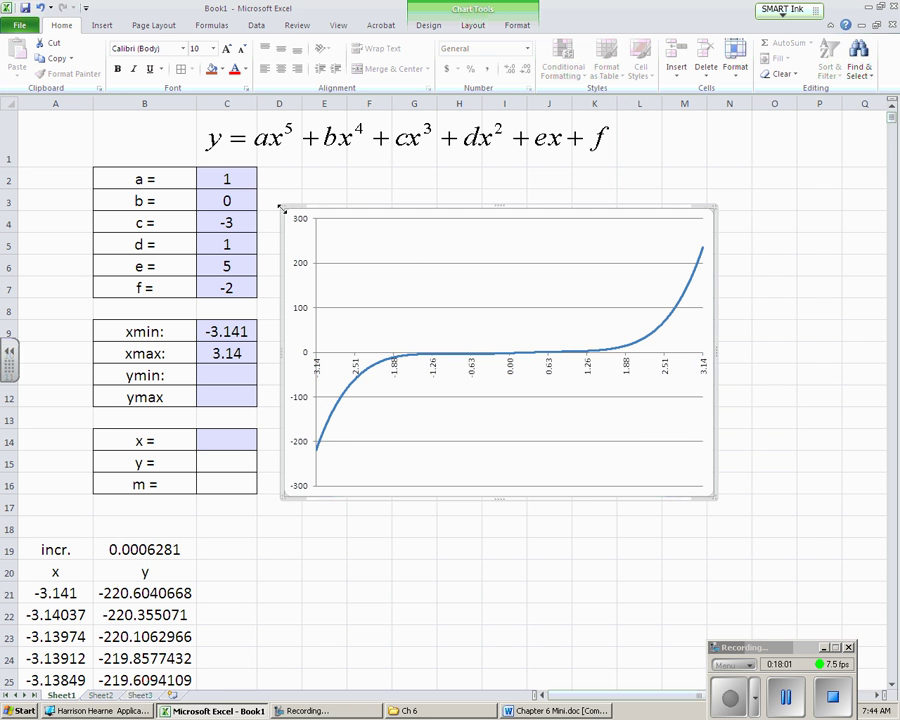
{"action": "left_click_drag", "start_coordinate": [281, 207], "coordinate": [268, 165]}
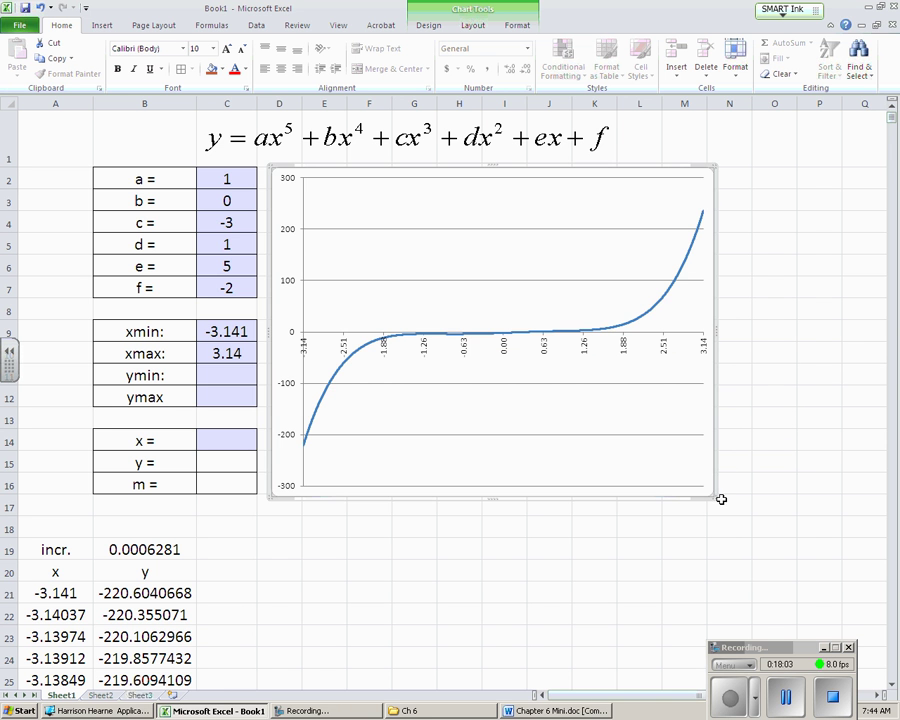
{"action": "left_click_drag", "start_coordinate": [711, 494], "coordinate": [786, 505]}
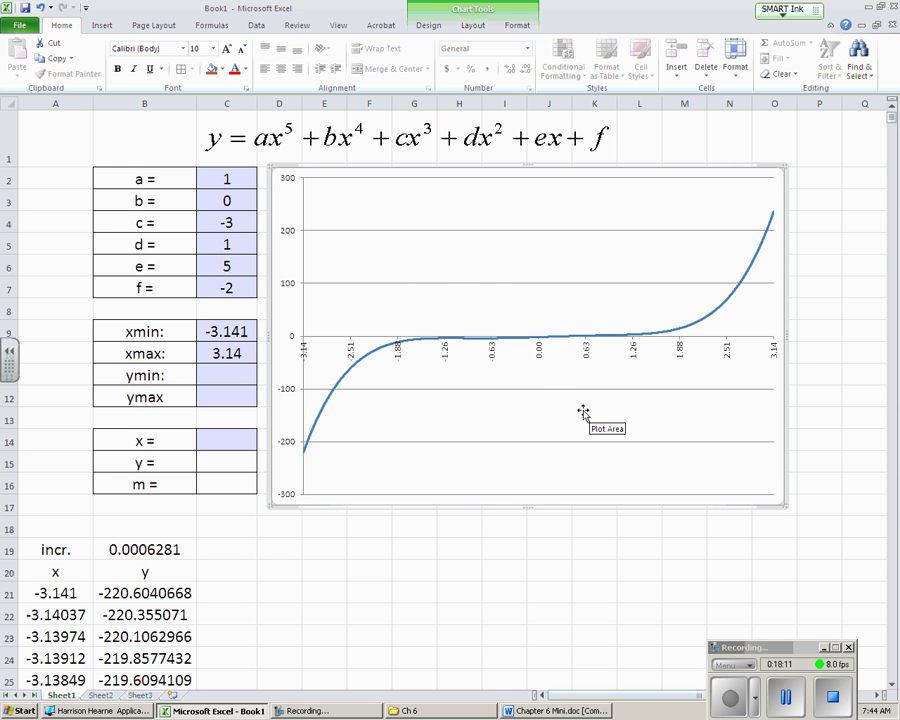
- Set xmin in C9 to -2 and enter 1.5 as the ymin value
{"action": "left_click", "coordinate": [230, 332]}
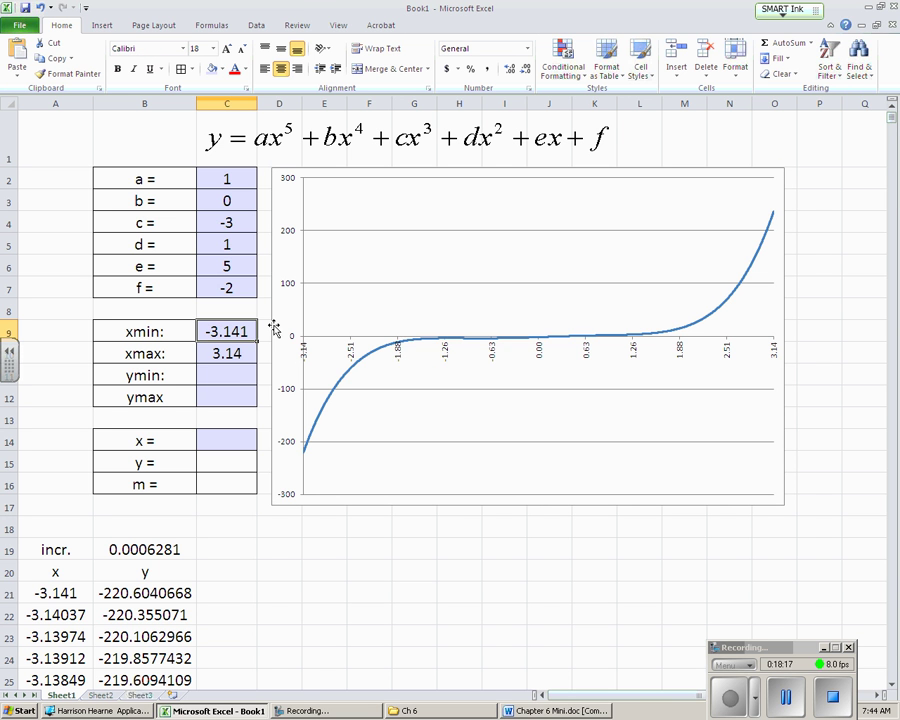
{"action": "type", "text": "-2"}
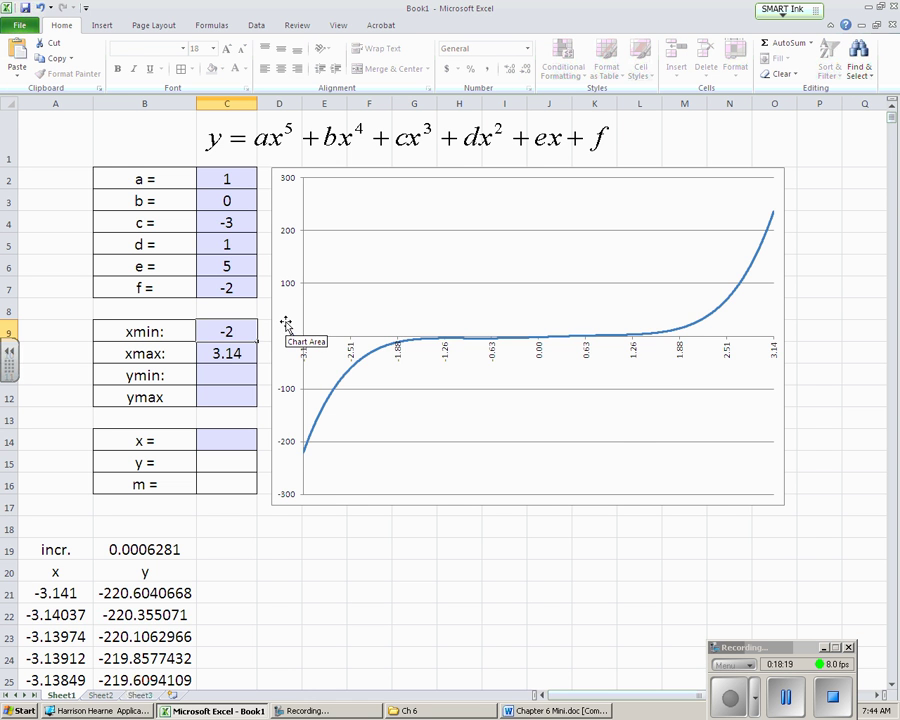
{"action": "key", "text": "Return"}
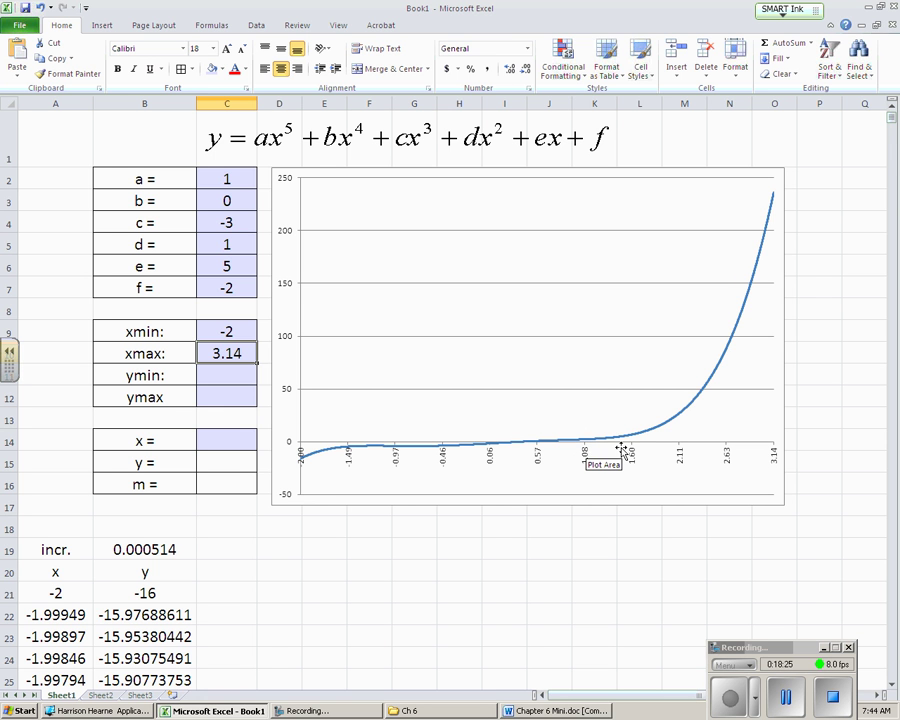
{"action": "left_click", "coordinate": [228, 375]}
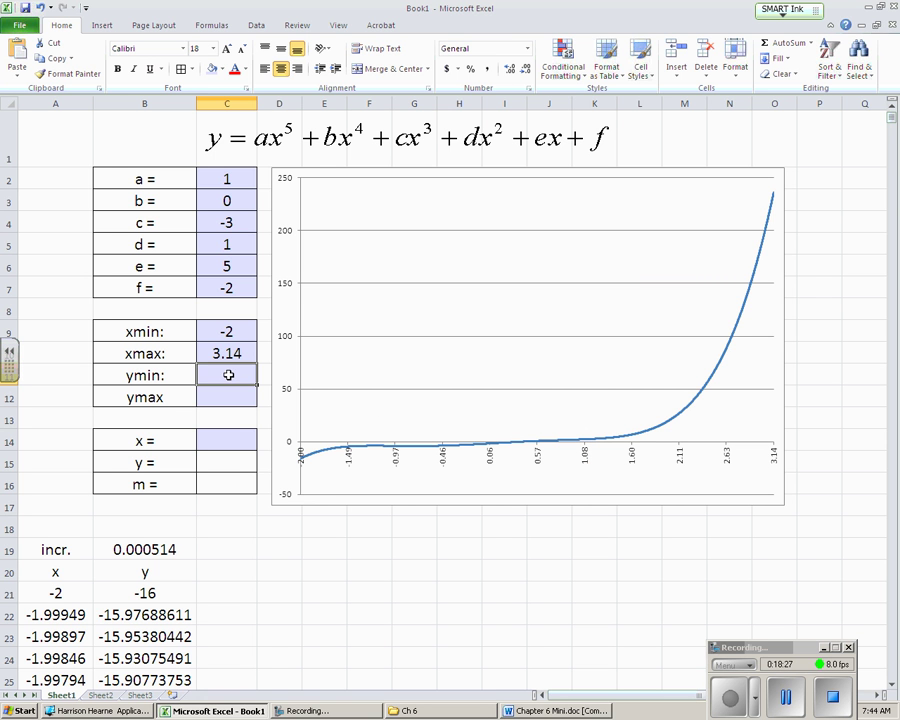
{"action": "type", "text": "1.5"}
{"action": "key", "text": "Return"}
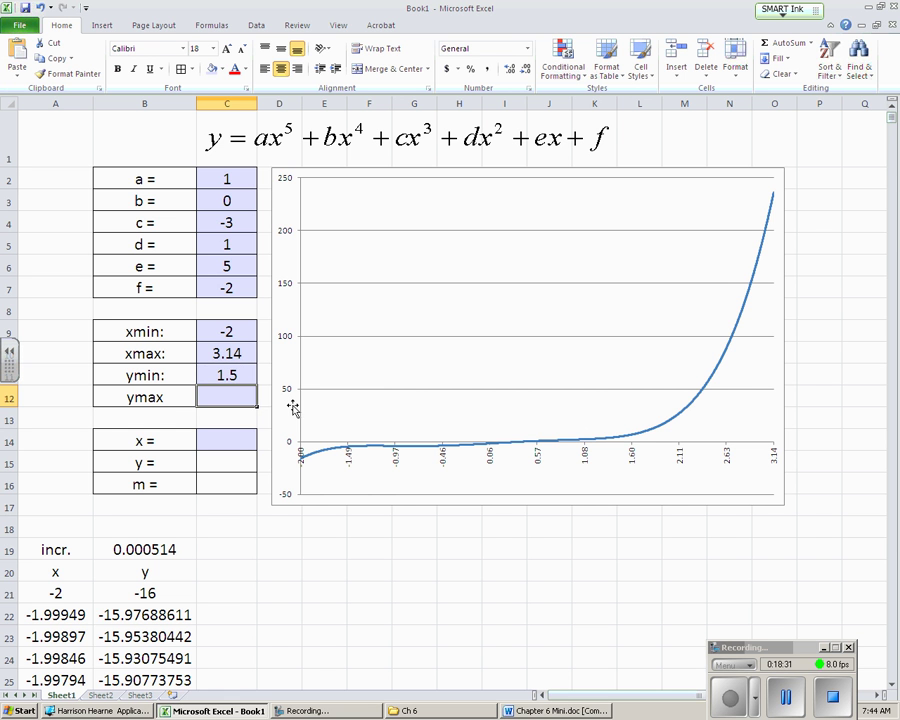
- Clear the ymin value in C11 and set xmax in C10 to 1.5
{"action": "left_click", "coordinate": [230, 374]}
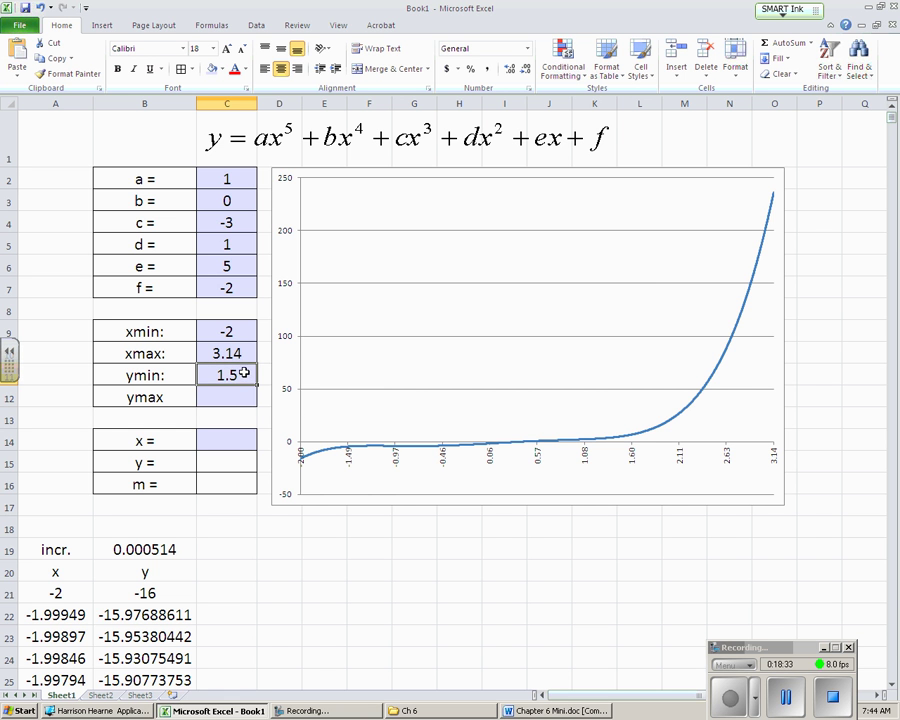
{"action": "key", "text": "Delete"}
{"action": "left_click", "coordinate": [230, 352]}
{"action": "type", "text": "1."}
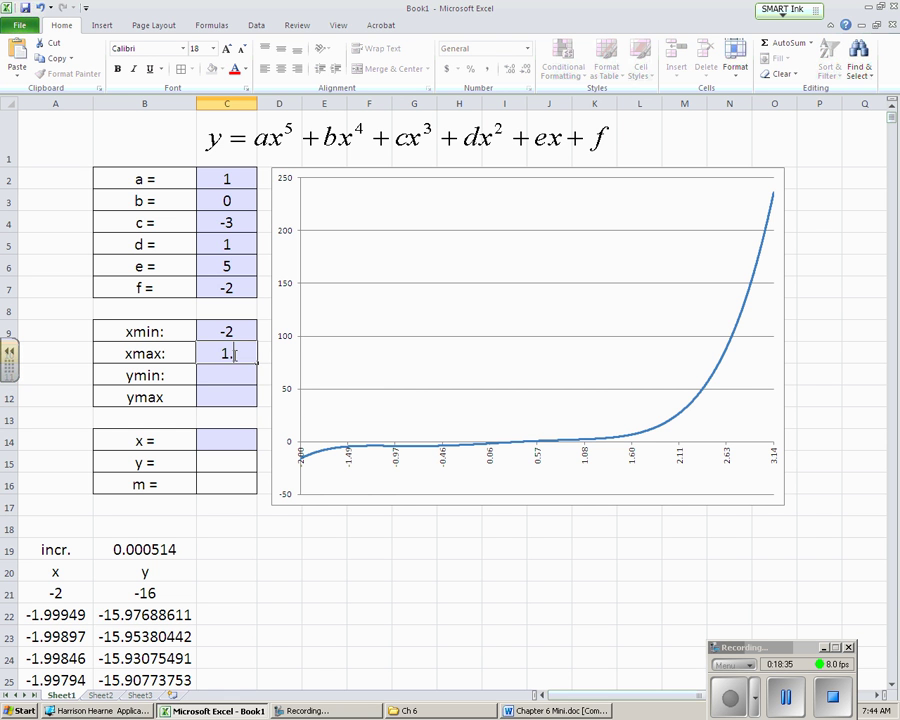
{"action": "type", "text": "5"}
{"action": "key", "text": "Return"}
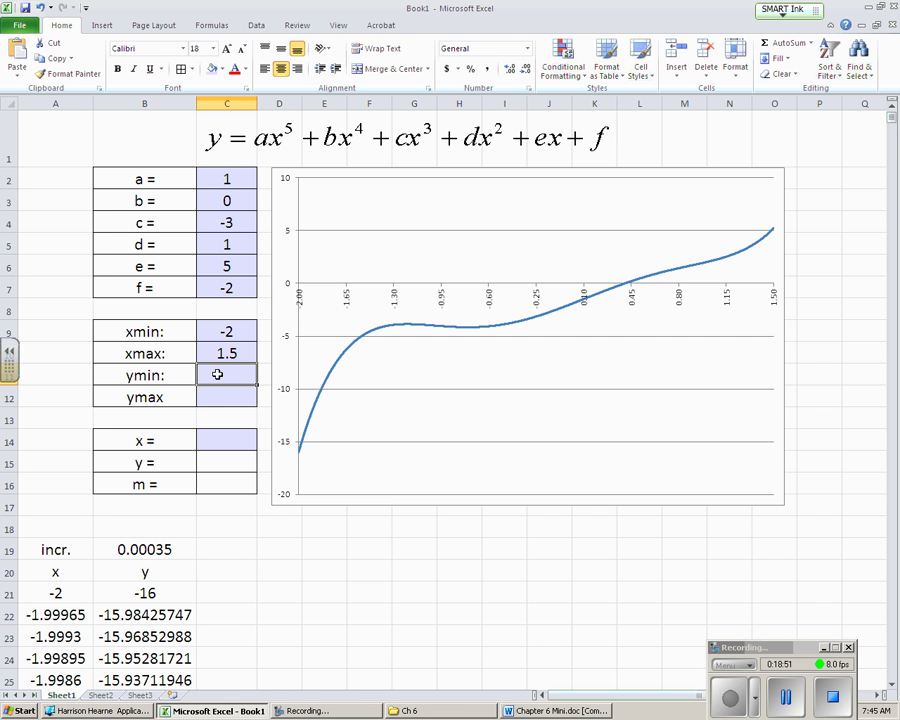
{"action": "left_click_drag", "start_coordinate": [221, 373], "coordinate": [216, 396]}
{"action": "left_click", "coordinate": [224, 375]}
{"action": "left_click_drag", "start_coordinate": [224, 375], "coordinate": [221, 397]}
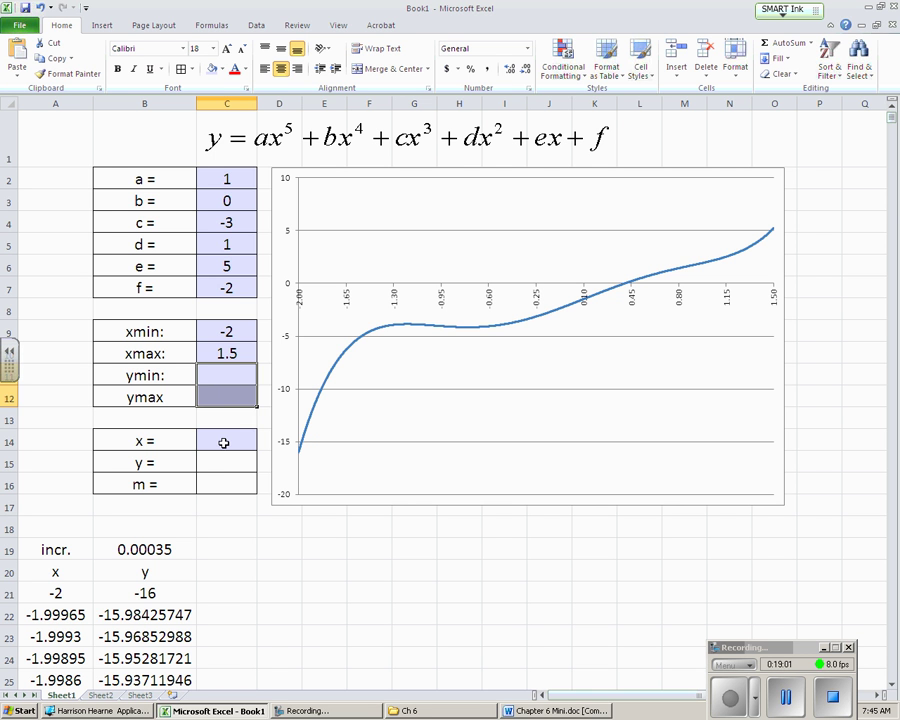
{"action": "left_click", "coordinate": [224, 442]}
{"action": "left_click", "coordinate": [226, 466]}
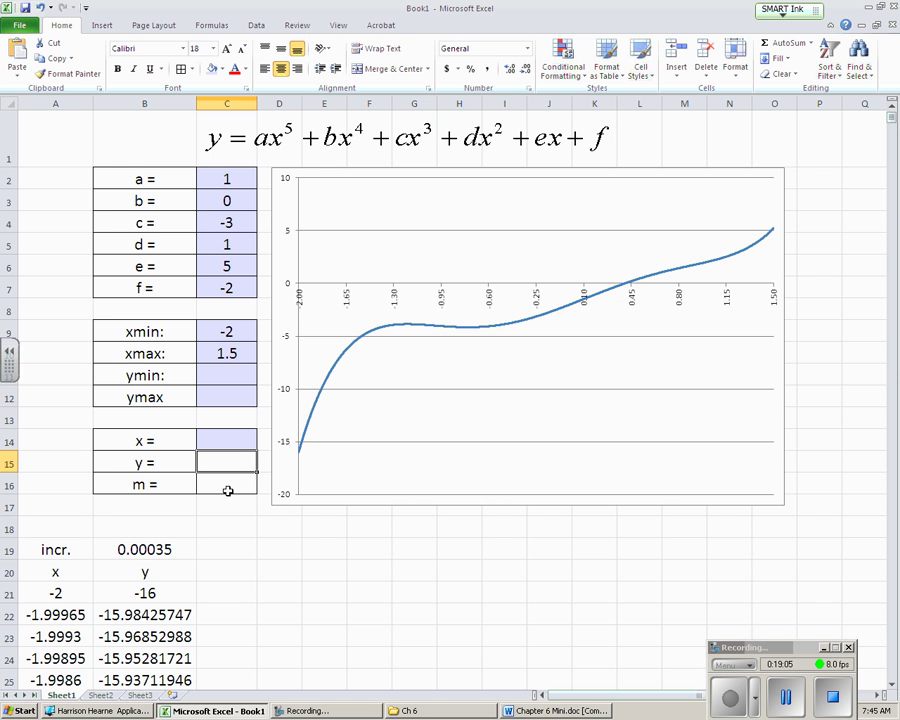
{"action": "left_click", "coordinate": [224, 486]}
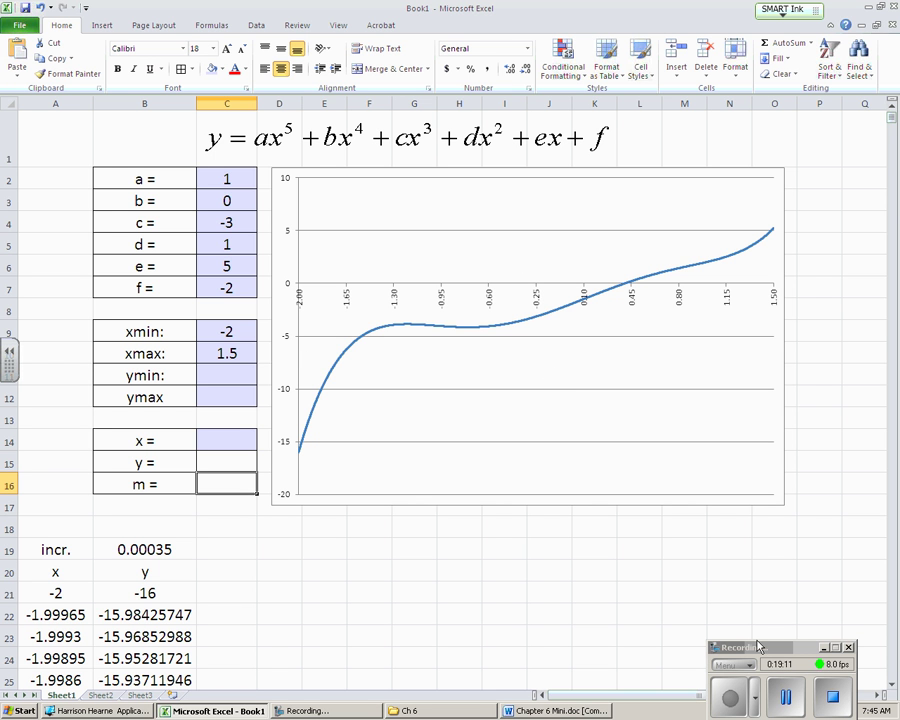
{"action": "left_click_drag", "start_coordinate": [771, 649], "coordinate": [795, 609]}
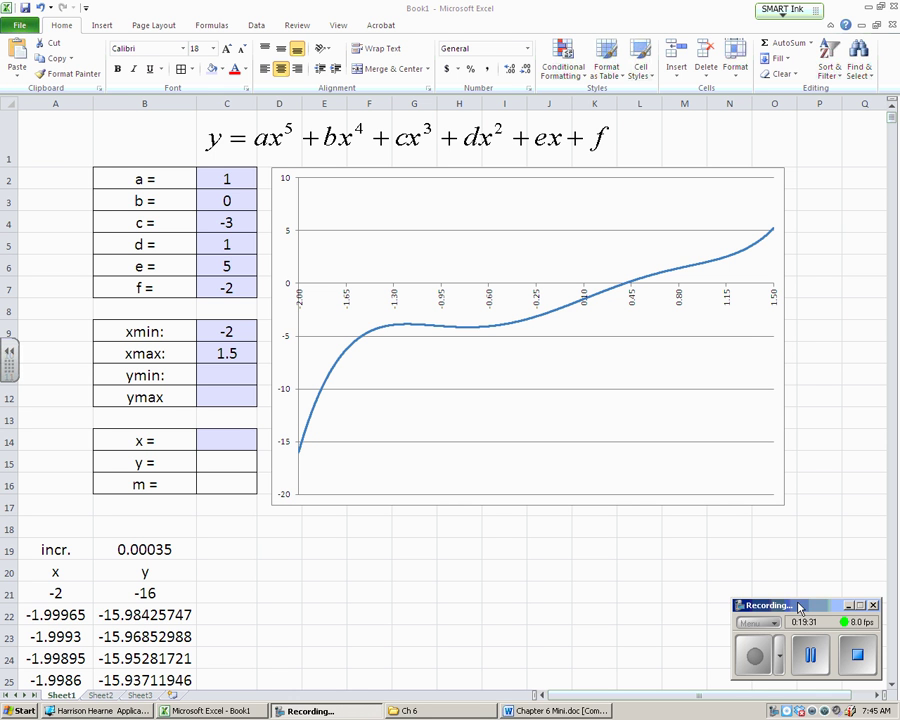
{"action": "left_click_drag", "start_coordinate": [800, 611], "coordinate": [802, 618]}
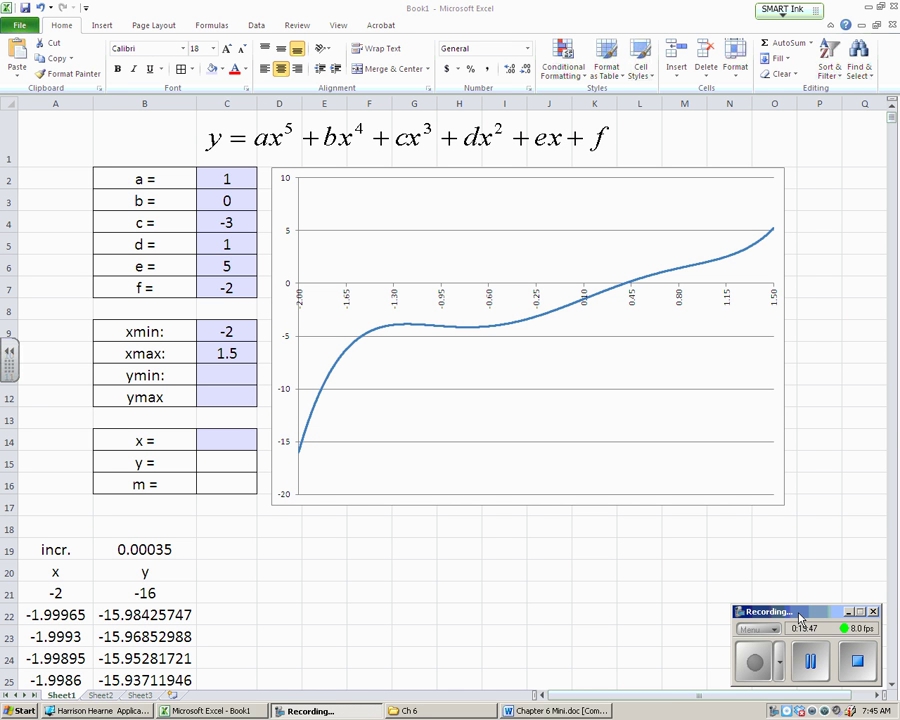
- Move the polynomial equation object in row 1 slightly left, so it spans about columns B to J
{"action": "left_click", "coordinate": [331, 140]}
{"action": "left_click", "coordinate": [331, 140]}
{"action": "left_click_drag", "start_coordinate": [331, 140], "coordinate": [308, 141]}
{"action": "left_click_drag", "start_coordinate": [380, 144], "coordinate": [393, 143]}
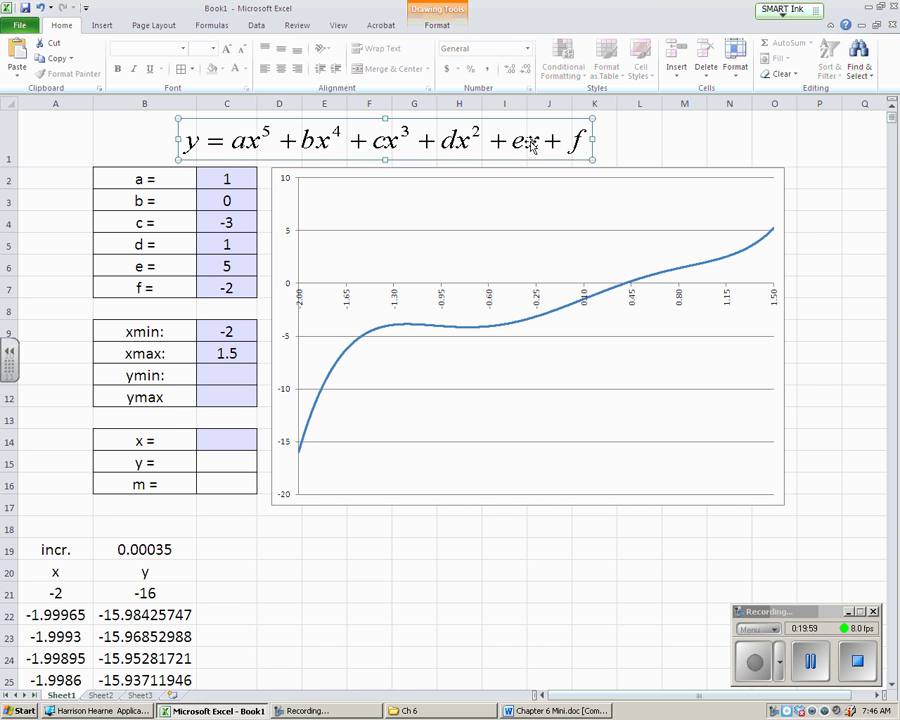